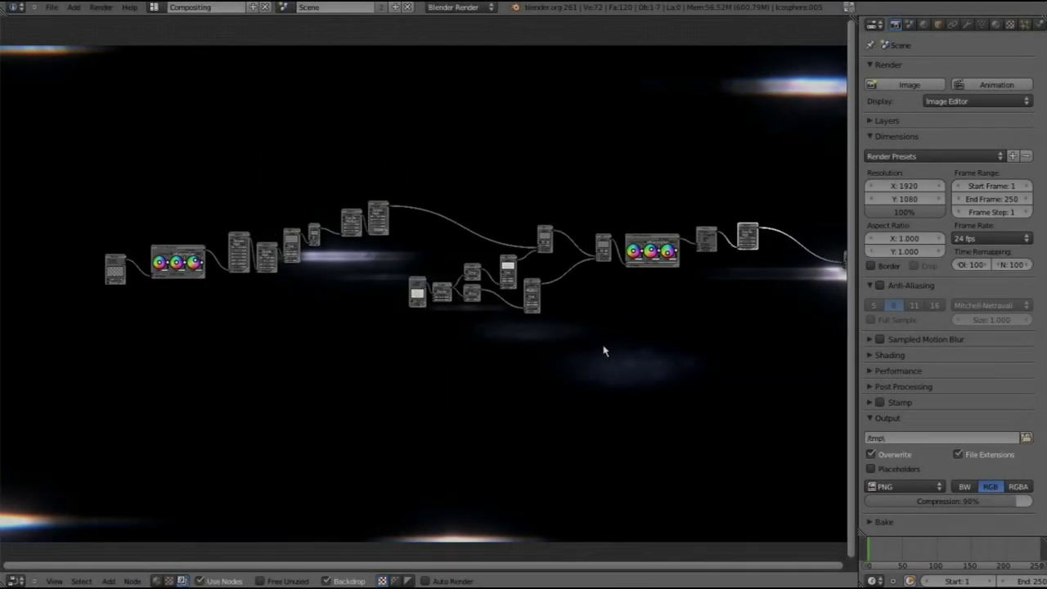
Step: Look over the compositing node graph, then bring up the screen layout choices
{"action": "scroll", "coordinate": [594, 367], "scroll_direction": "down", "scroll_amount": 1}
{"action": "middle_click_drag", "start_coordinate": [584, 381], "coordinate": [519, 327]}
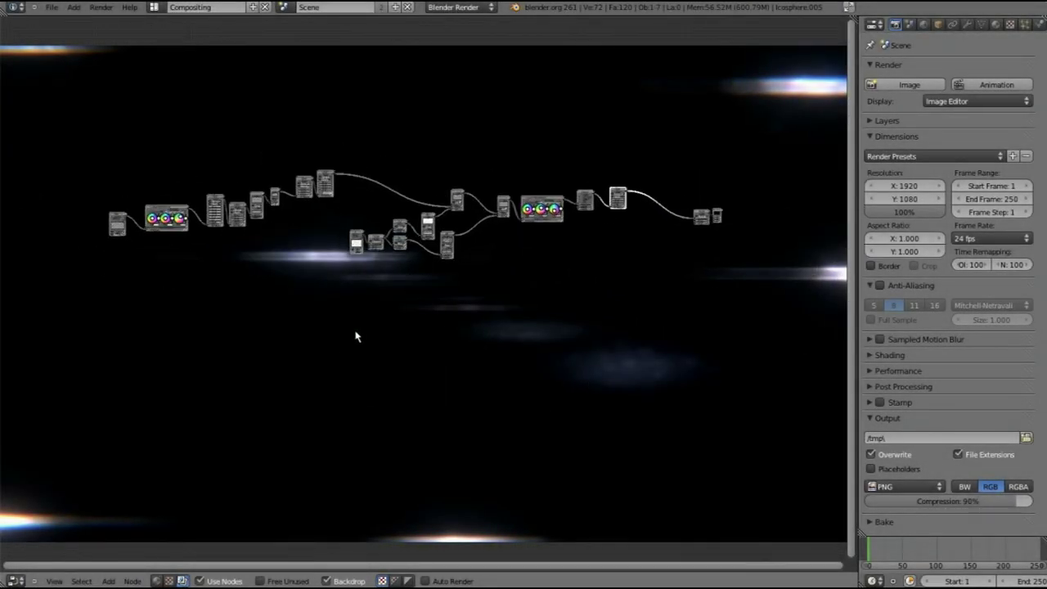
{"action": "scroll", "coordinate": [319, 393], "scroll_direction": "up", "scroll_amount": 3}
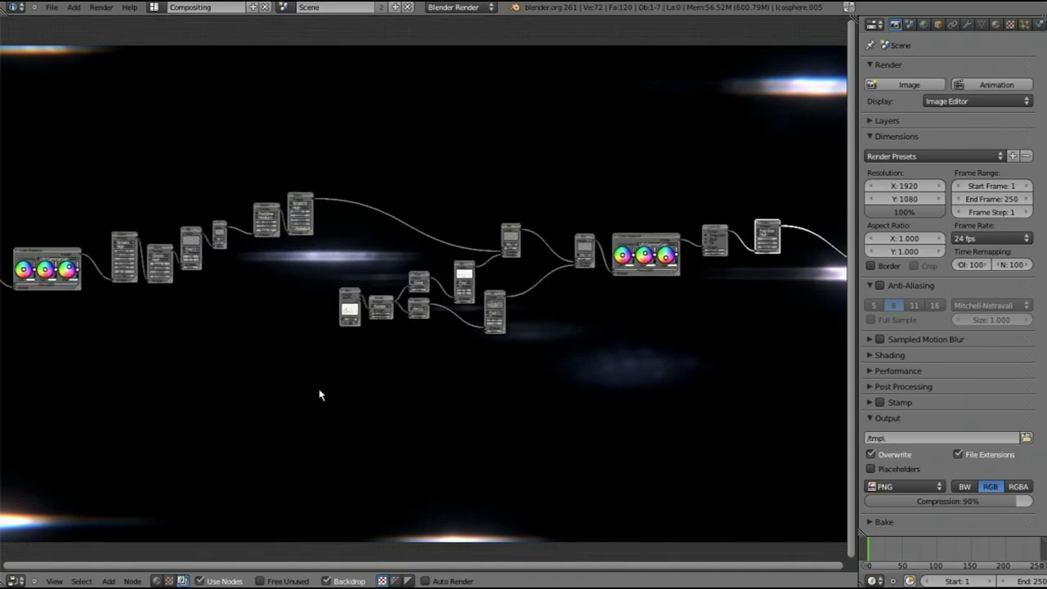
{"action": "scroll", "coordinate": [306, 390], "scroll_direction": "down", "scroll_amount": 2}
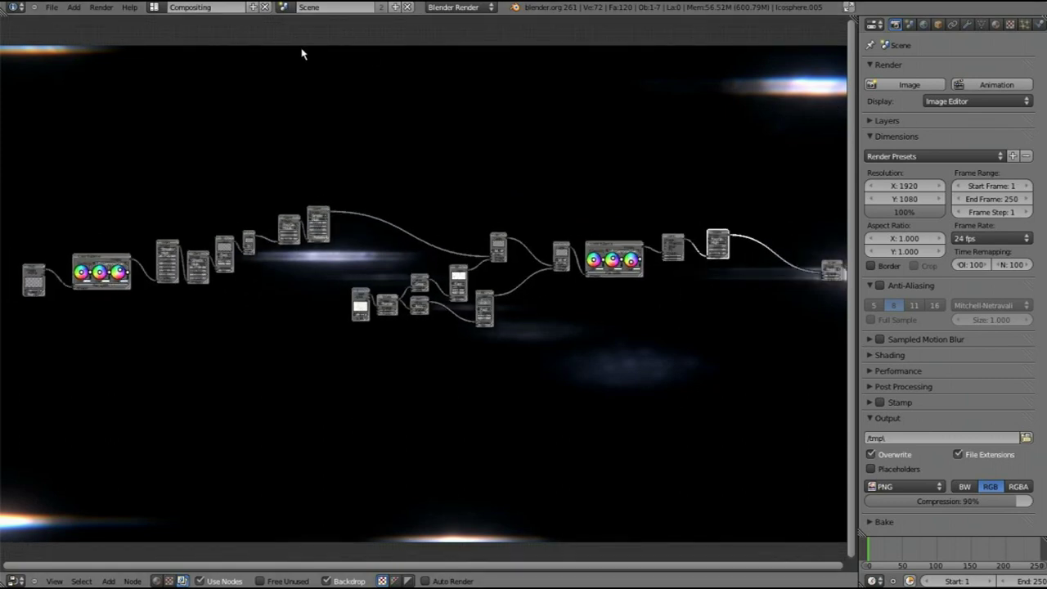
{"action": "scroll", "coordinate": [301, 54], "scroll_direction": "down", "scroll_amount": 1}
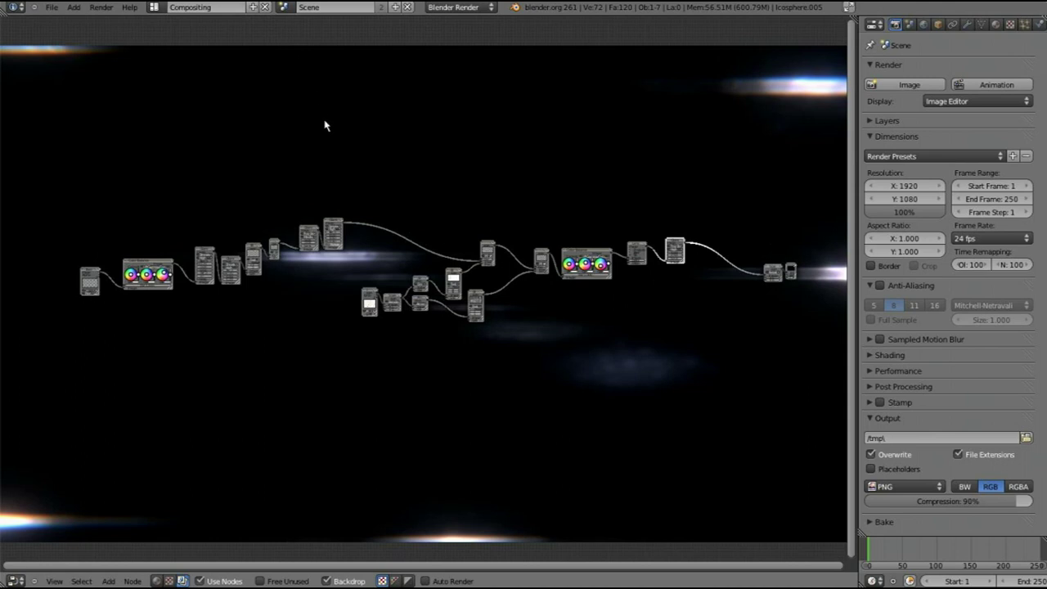
{"action": "left_click", "coordinate": [154, 7]}
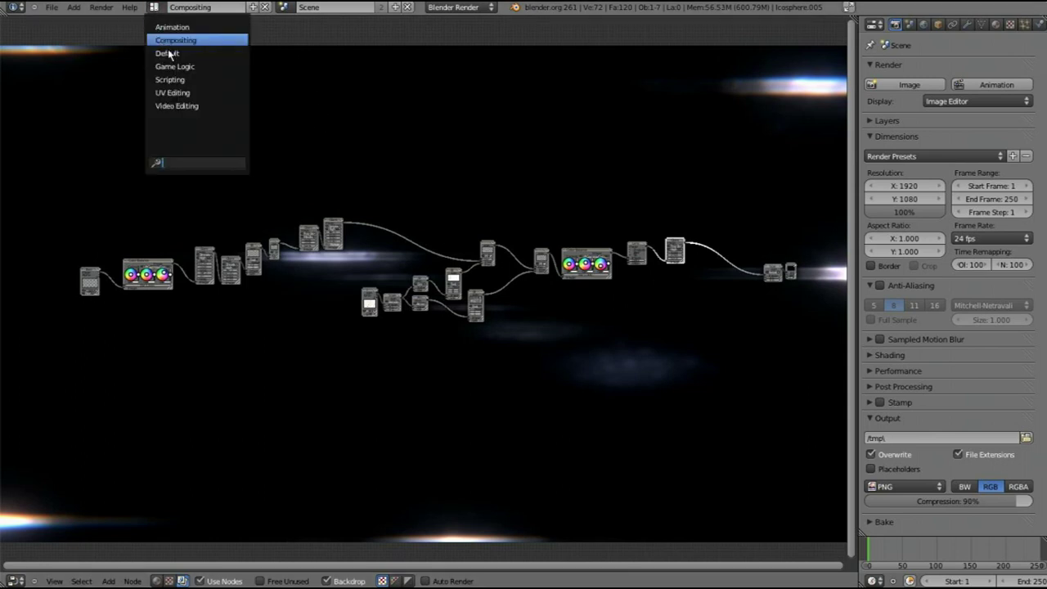
Step: Switch to the Default layout, start a new file and delete the default cube
{"action": "left_click", "coordinate": [167, 53]}
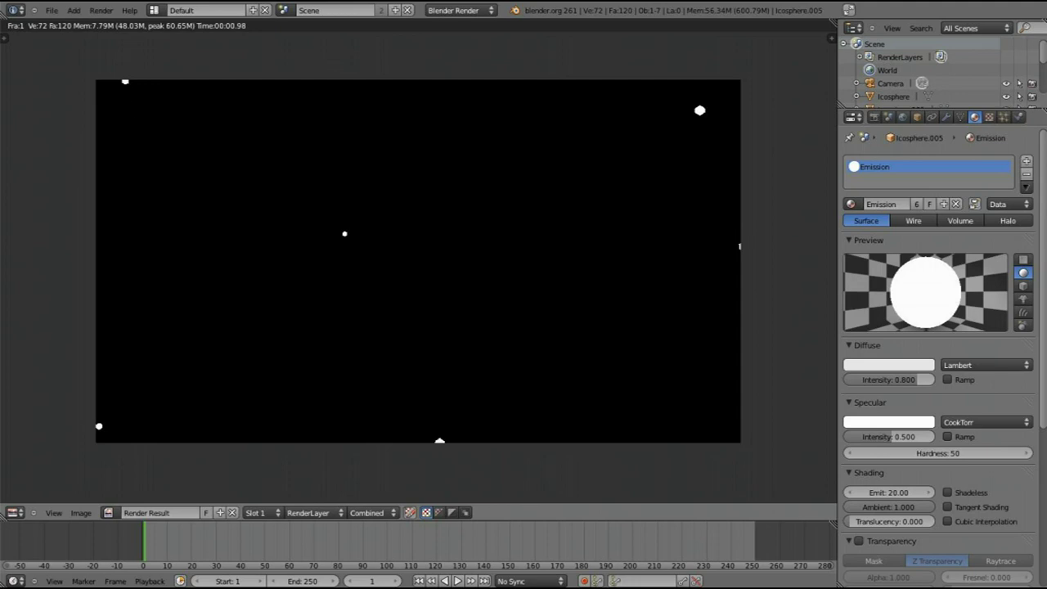
{"action": "left_click", "coordinate": [51, 10]}
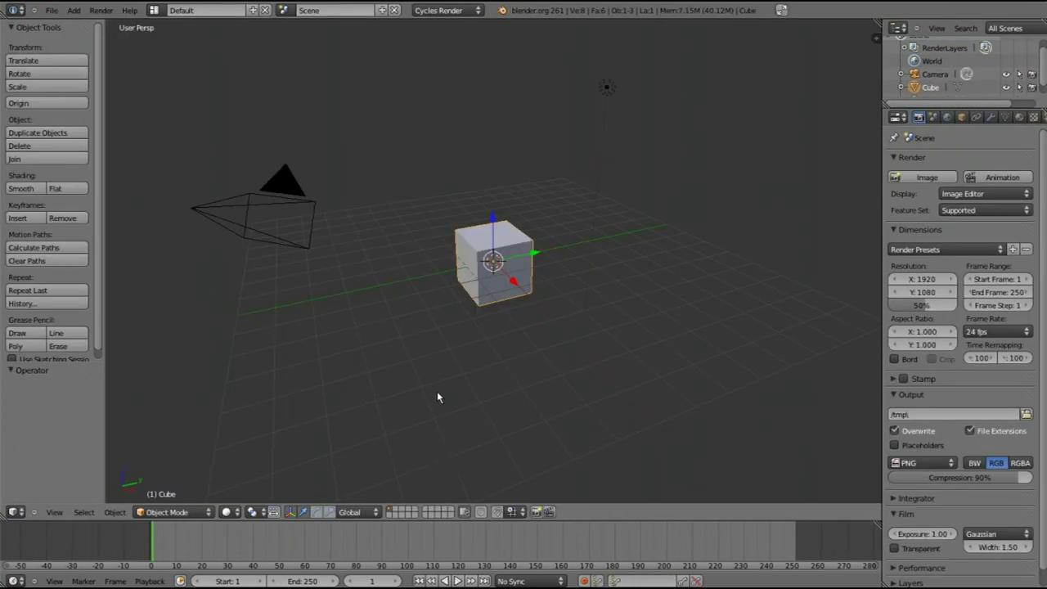
{"action": "key", "text": "x"}
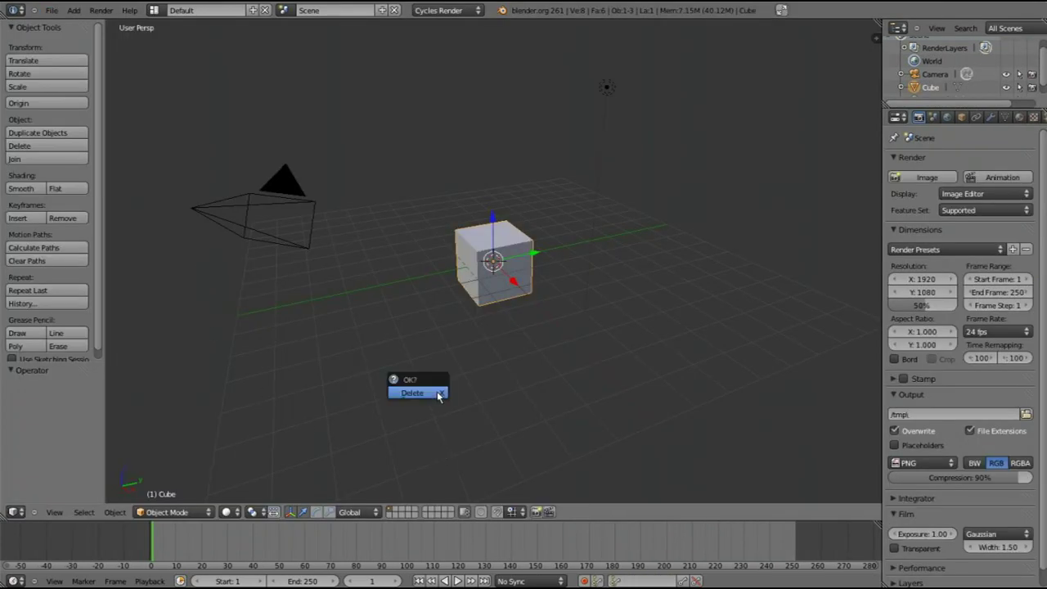
{"action": "left_click", "coordinate": [437, 395]}
Step: Delete the lamp as well, then switch to a front orthographic view
{"action": "right_click", "coordinate": [608, 94]}
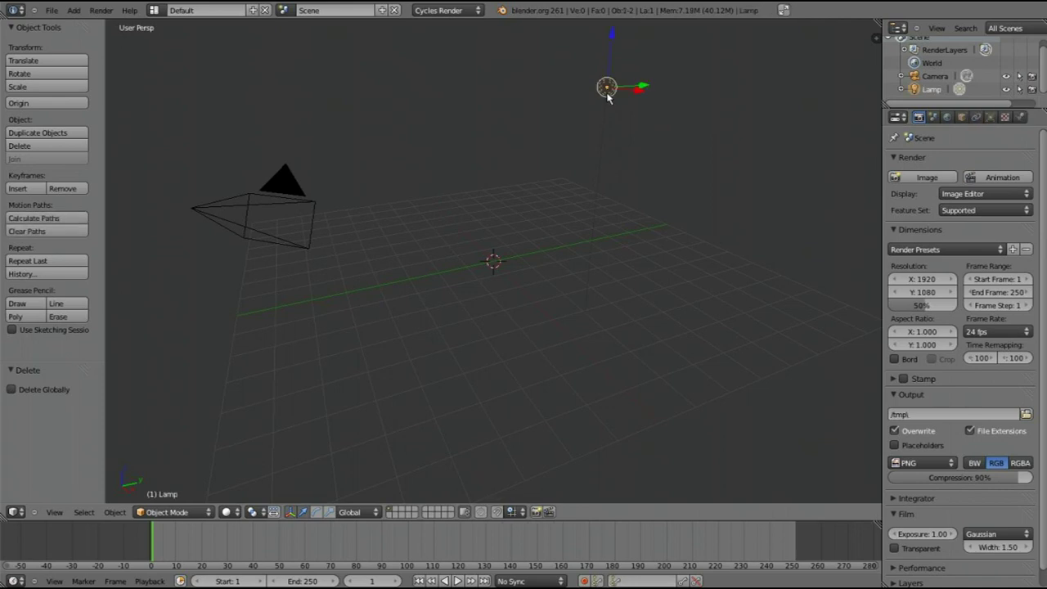
{"action": "key", "text": "x"}
{"action": "left_click", "coordinate": [608, 98]}
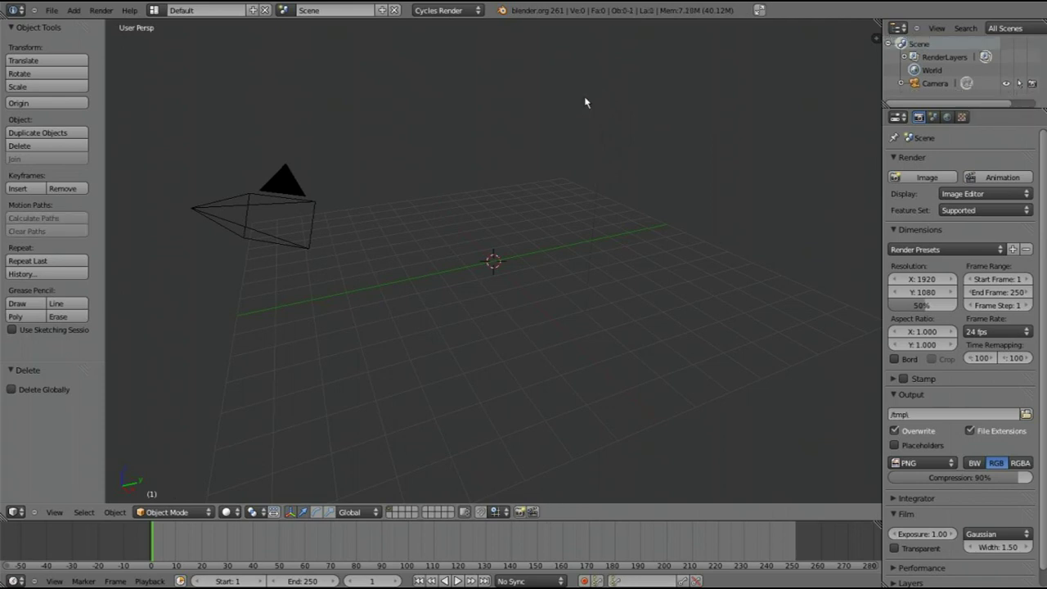
{"action": "key", "text": "KP_1"}
{"action": "key", "text": "KP_5"}
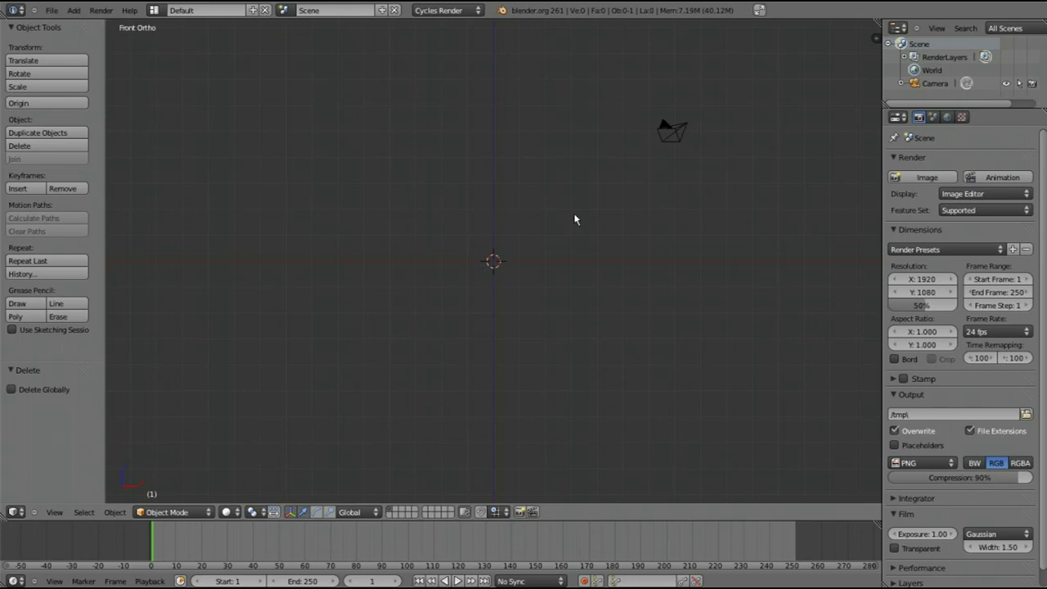
Step: Add an icosphere at the origin with Subdivisions set to 1
{"action": "key", "text": "shift+a"}
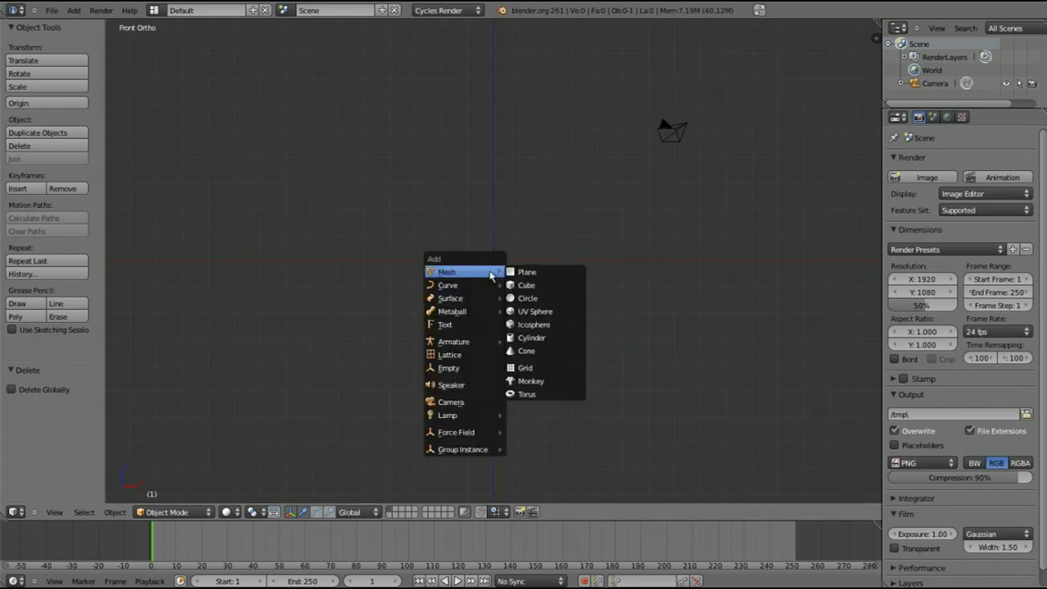
{"action": "mouse_move", "coordinate": [454, 274]}
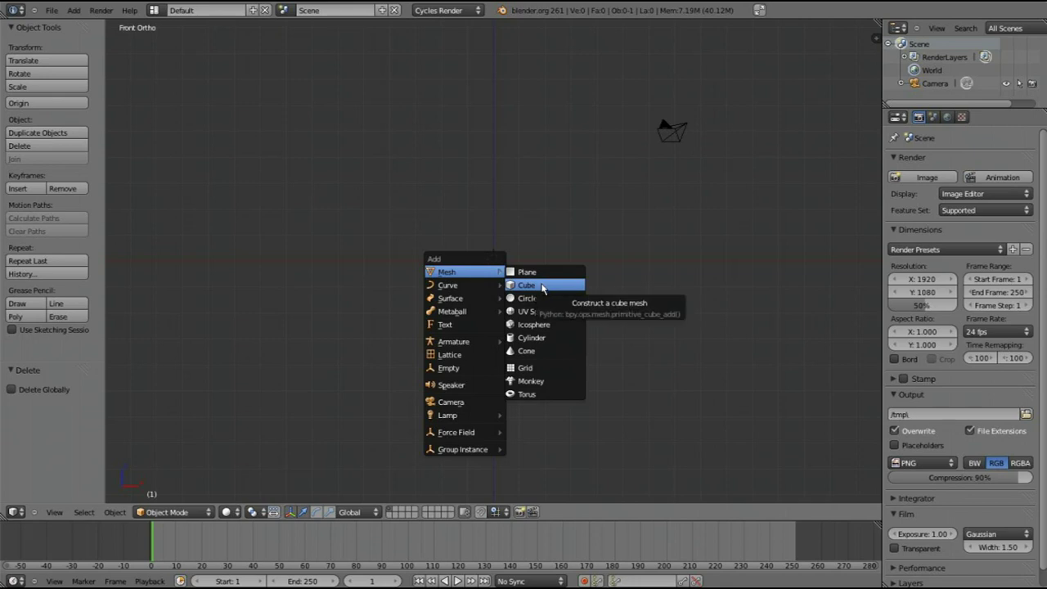
{"action": "left_click", "coordinate": [543, 324]}
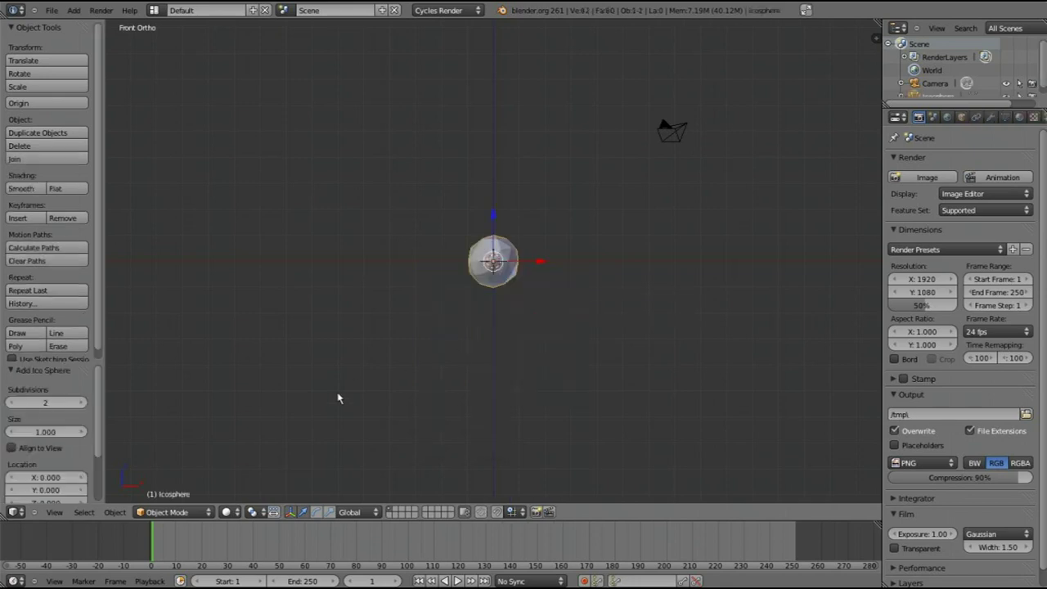
{"action": "left_click", "coordinate": [37, 402]}
{"action": "type", "text": "1"}
{"action": "key", "text": "Return"}
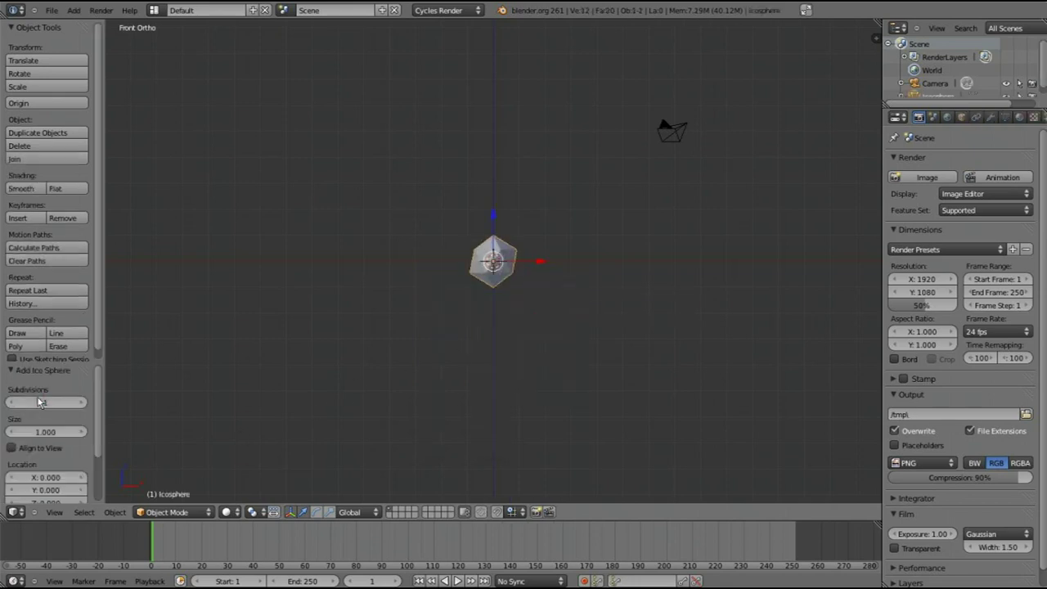
Step: Align the camera to the front view so it frames the icosphere
{"action": "scroll", "coordinate": [311, 323], "scroll_direction": "up", "scroll_amount": 6}
{"action": "scroll", "coordinate": [430, 326], "scroll_direction": "down", "scroll_amount": 6}
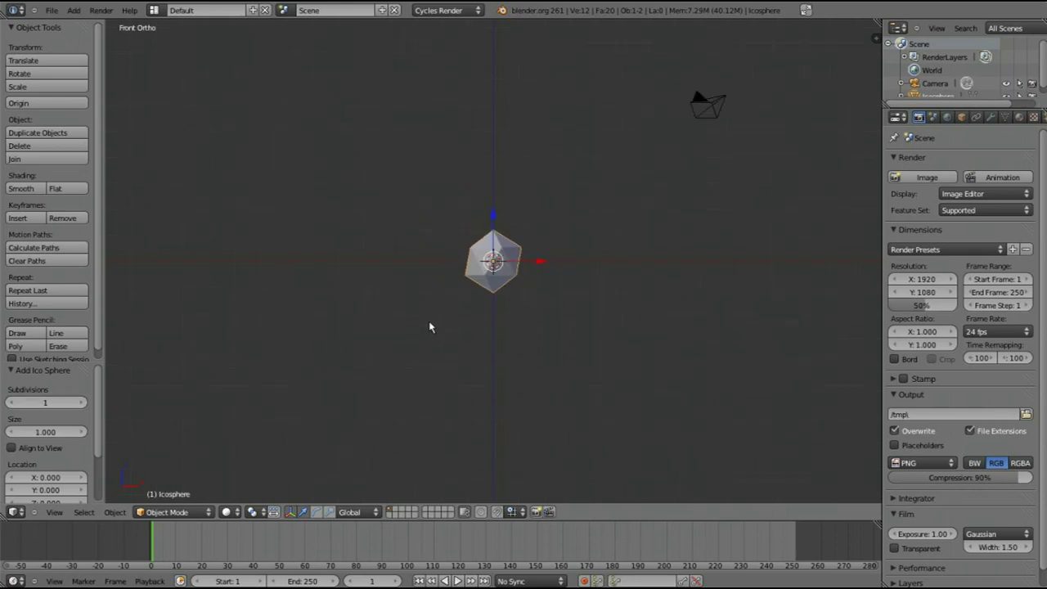
{"action": "key", "text": "ctrl+alt+KP_0"}
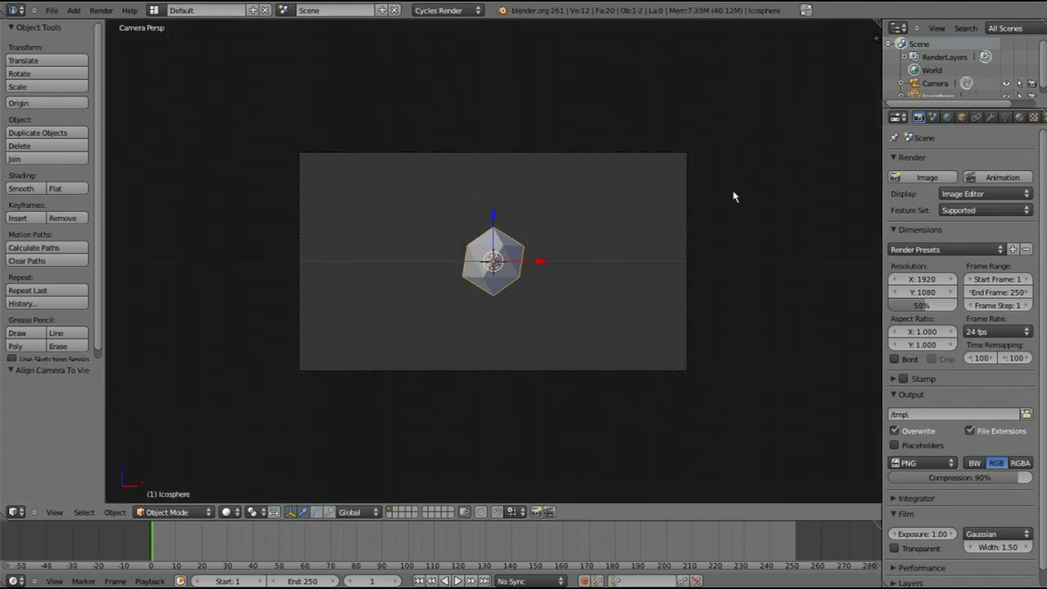
{"action": "left_click", "coordinate": [947, 118]}
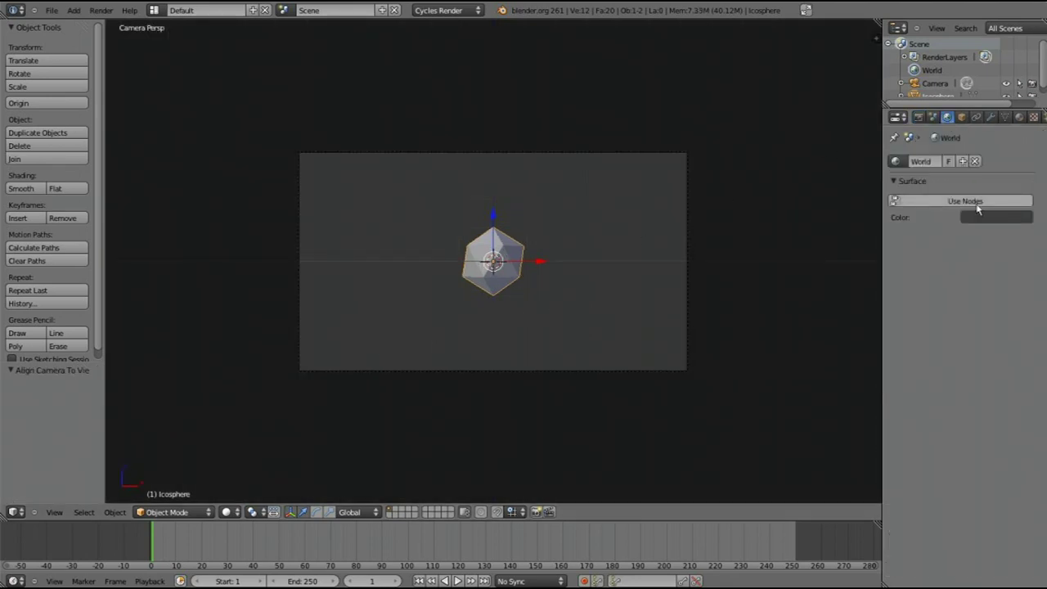
Step: Switch the render engine to Blender Render and make the world horizon colour black
{"action": "left_click", "coordinate": [445, 10]}
{"action": "left_click", "coordinate": [440, 24]}
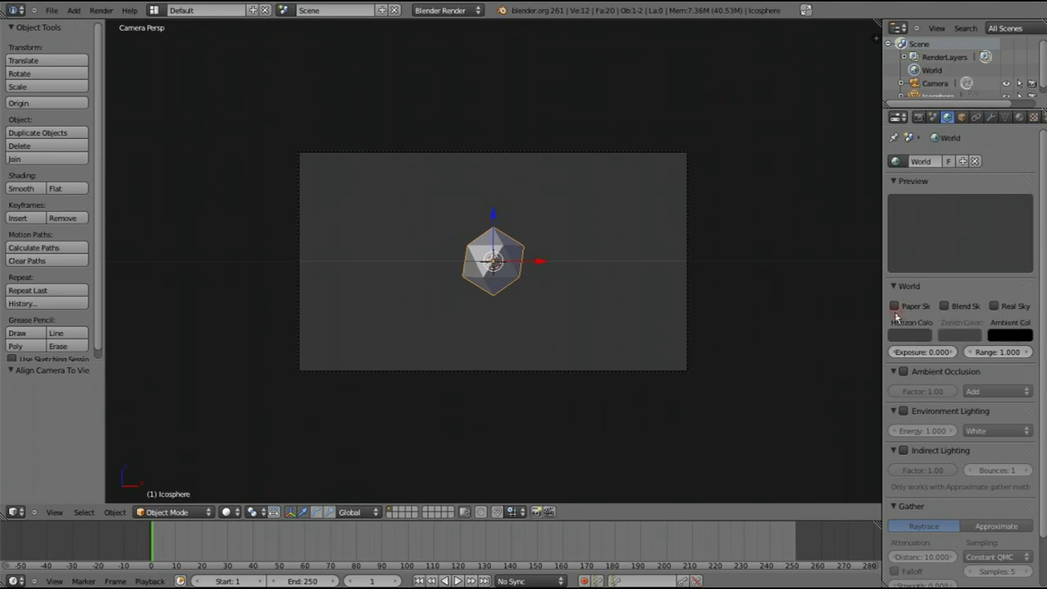
{"action": "left_click", "coordinate": [901, 337]}
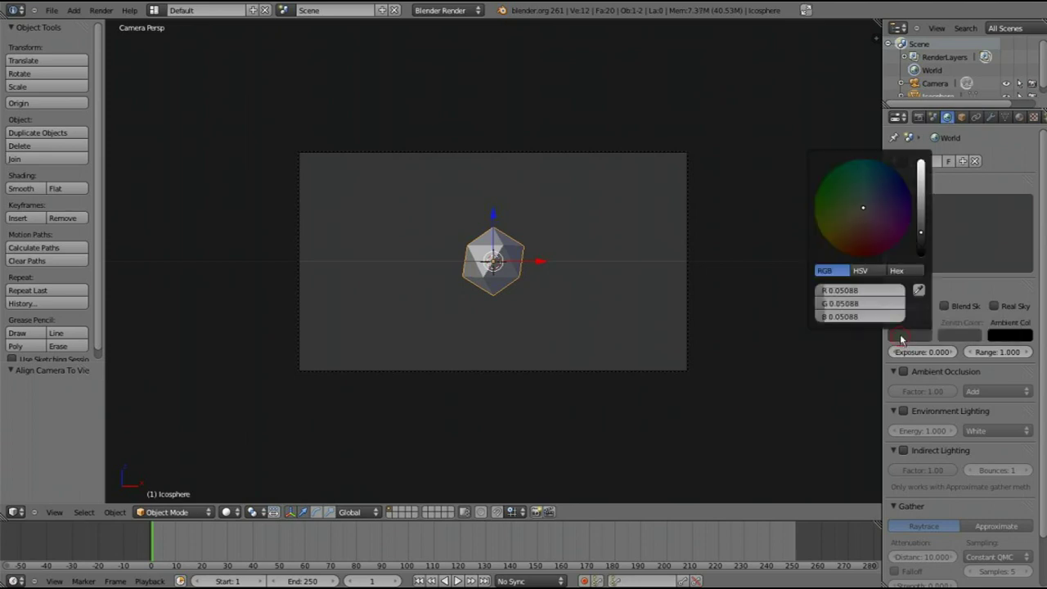
{"action": "left_click", "coordinate": [923, 254]}
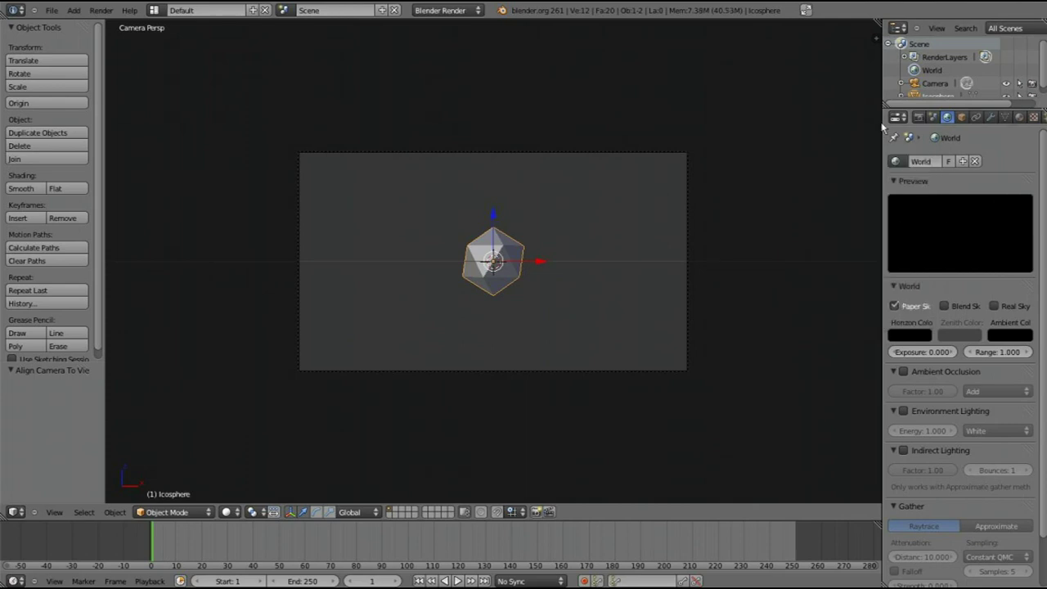
{"action": "left_click_drag", "start_coordinate": [882, 121], "coordinate": [825, 121]}
Step: Give the icosphere a new material, Material.001, with Emit set to 20
{"action": "left_click", "coordinate": [963, 117]}
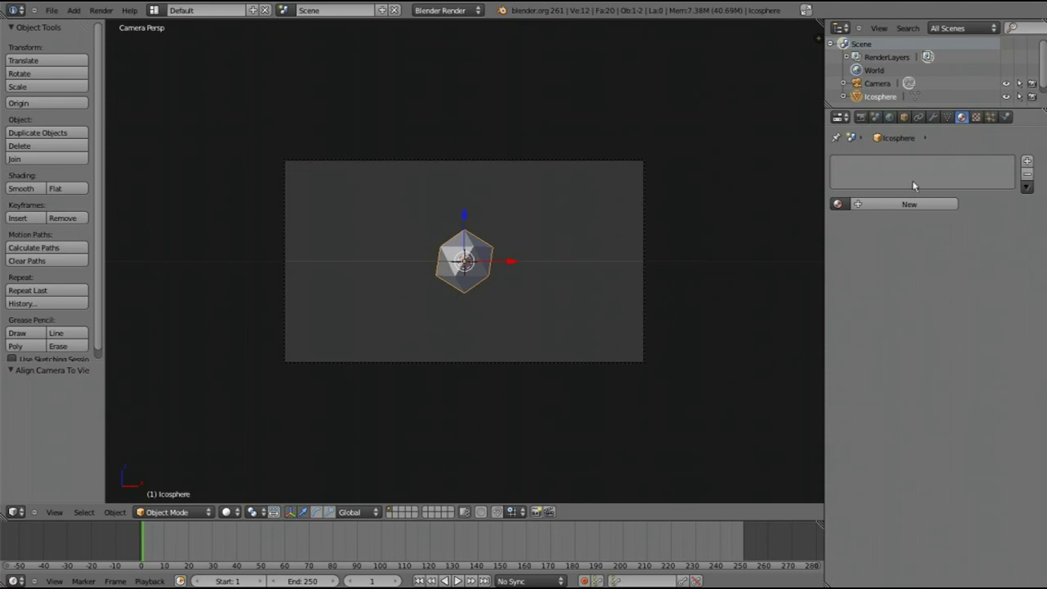
{"action": "left_click", "coordinate": [909, 204]}
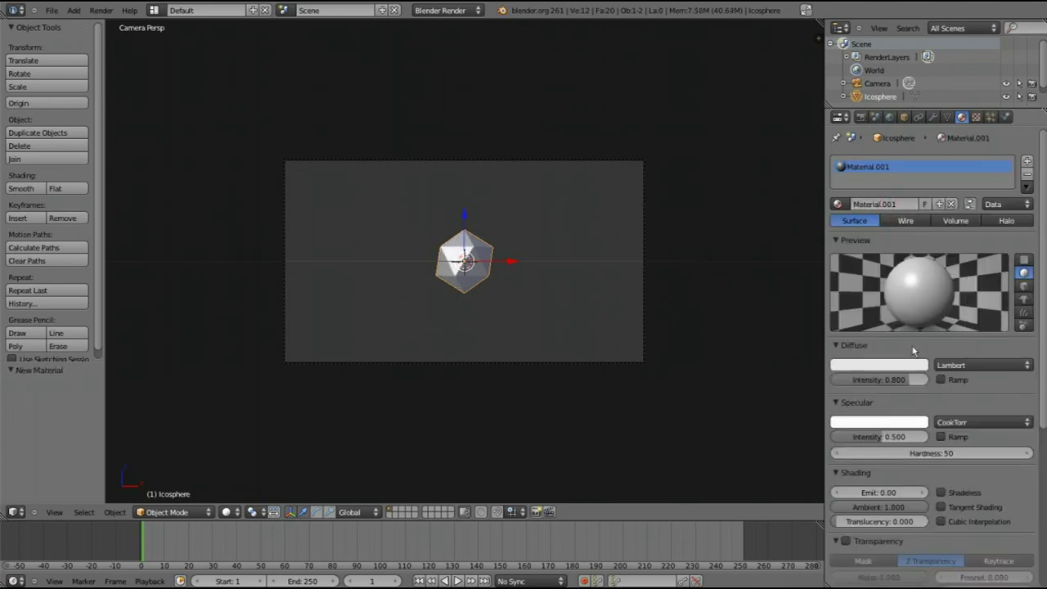
{"action": "left_click", "coordinate": [879, 492]}
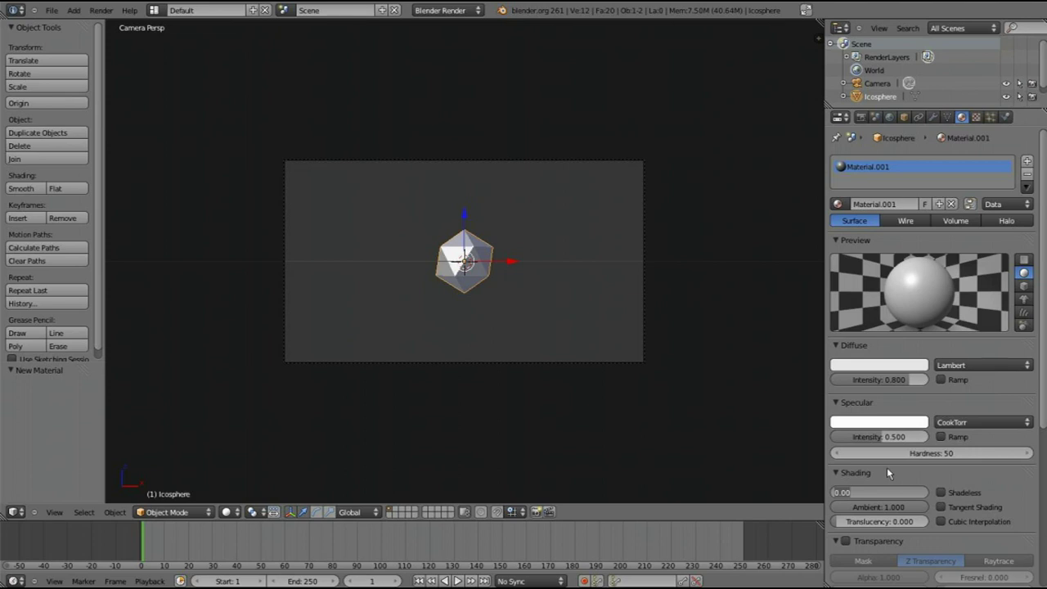
{"action": "type", "text": "20"}
{"action": "key", "text": "Return"}
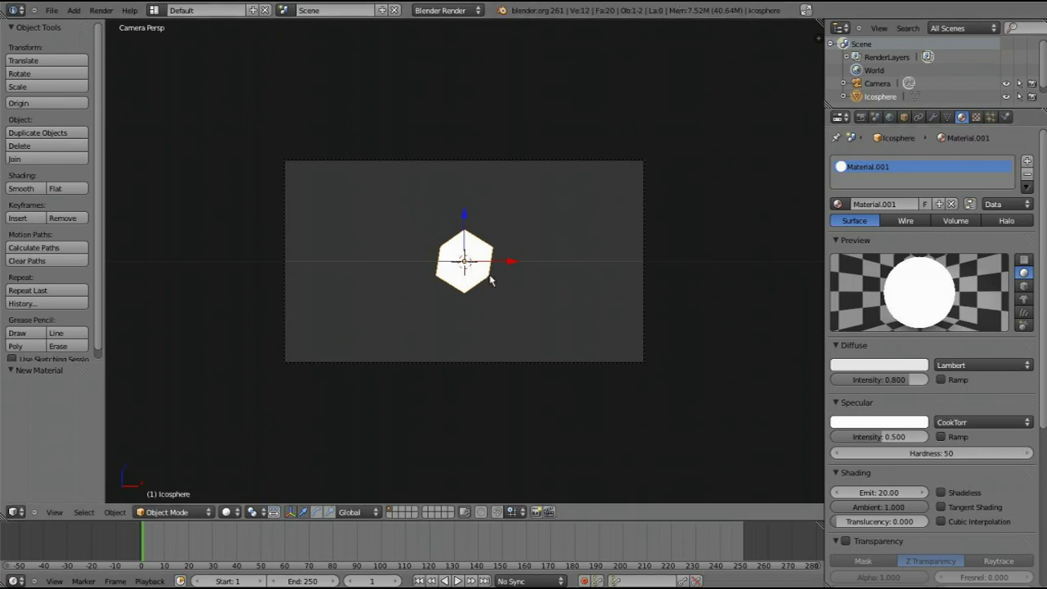
{"action": "key", "text": "s"}
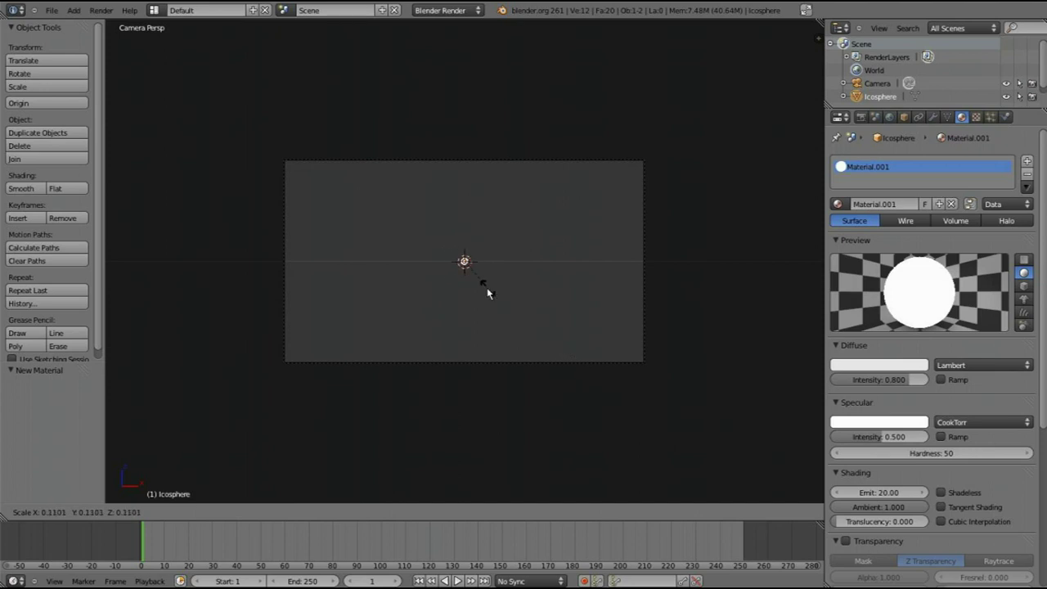
Step: Shrink the sphere to about 0.11 and scatter copies, scaling the top-left one to 0.681
{"action": "left_click", "coordinate": [479, 286]}
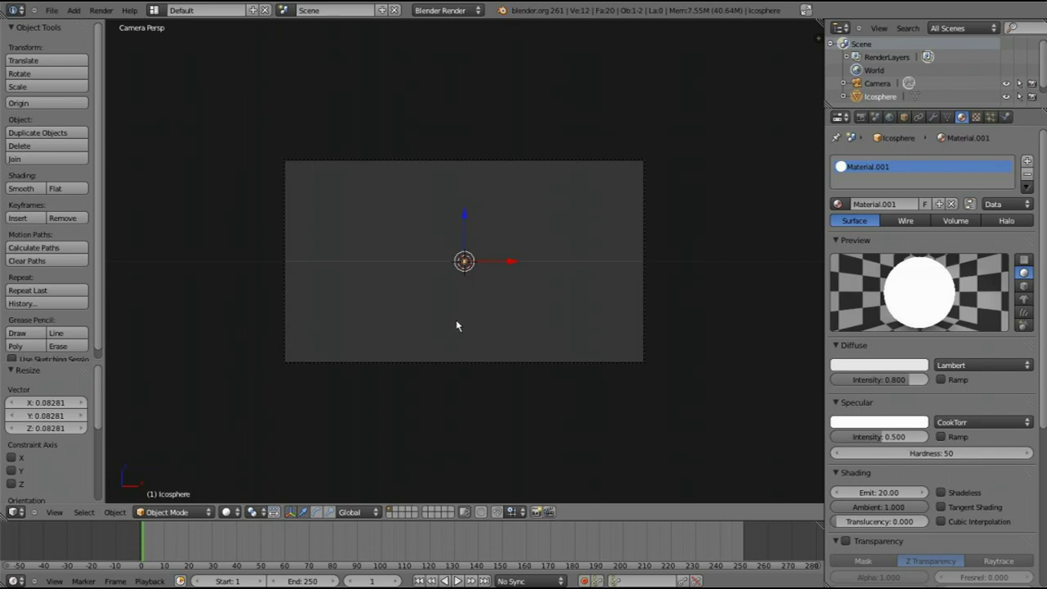
{"action": "key", "text": "g"}
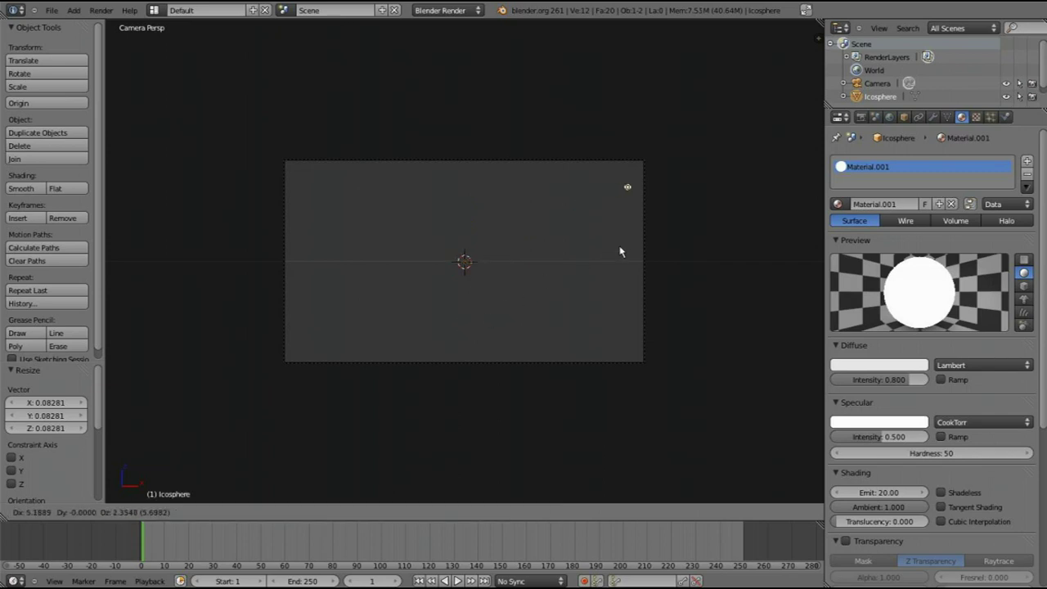
{"action": "left_click", "coordinate": [636, 243]}
{"action": "key", "text": "shift+d"}
{"action": "left_click", "coordinate": [385, 368]}
{"action": "key", "text": "shift+d"}
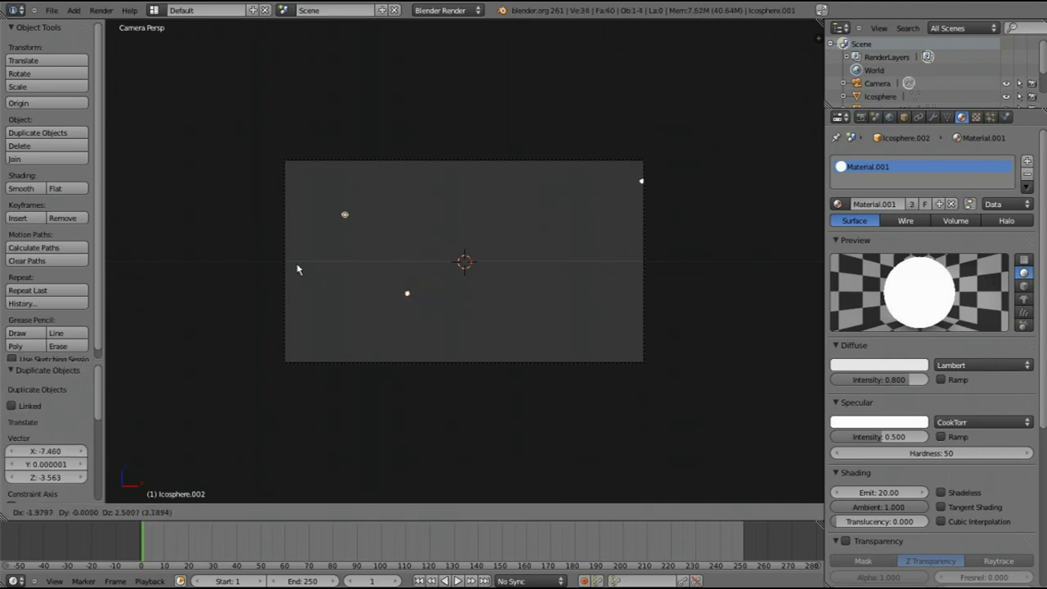
{"action": "left_click", "coordinate": [278, 236]}
{"action": "key", "text": "s"}
{"action": "left_click", "coordinate": [296, 237]}
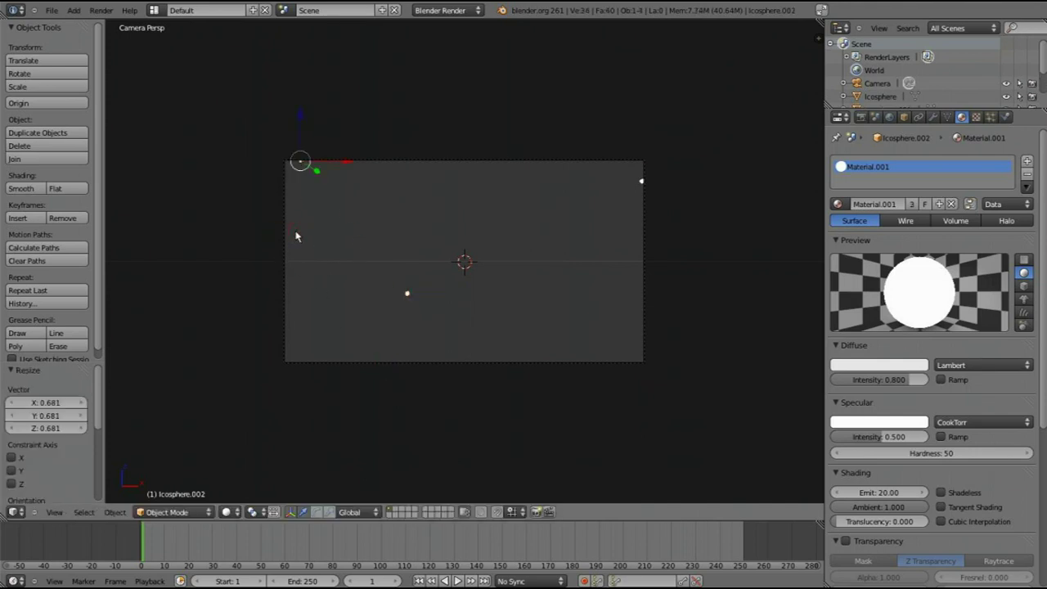
Step: Place more copies at bottom-left, right of centre (scaled 1.216), mid-frame and top edge
{"action": "key", "text": "shift+d"}
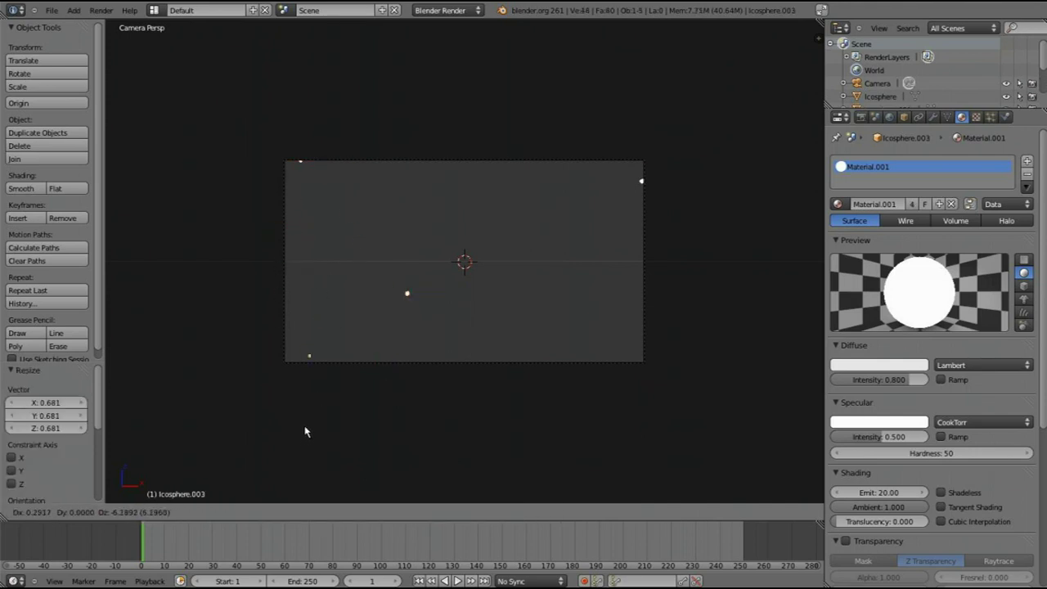
{"action": "left_click", "coordinate": [304, 432]}
{"action": "key", "text": "shift+d"}
{"action": "left_click", "coordinate": [700, 378]}
{"action": "key", "text": "s"}
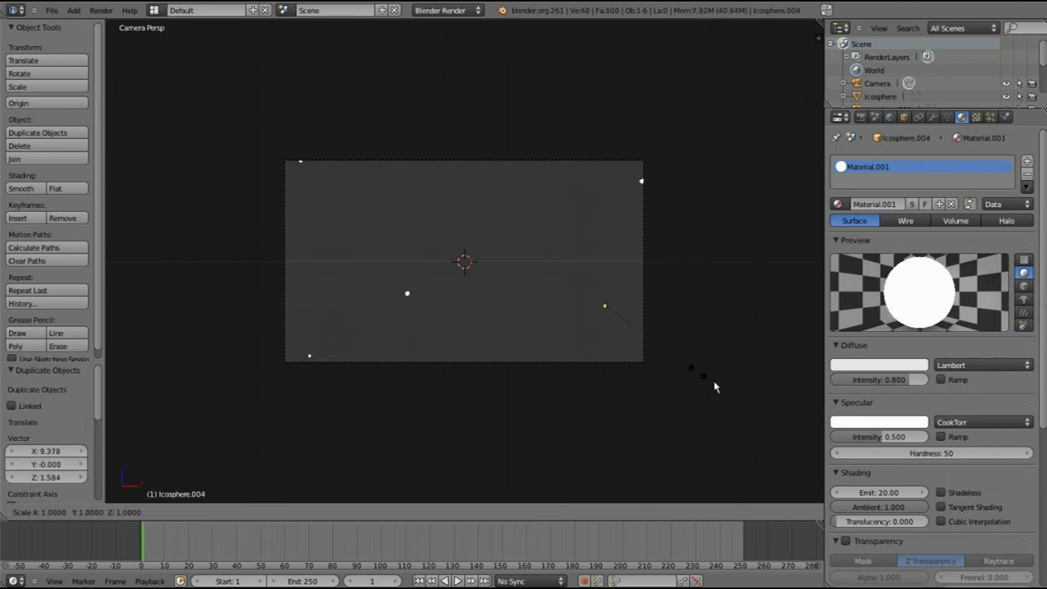
{"action": "left_click", "coordinate": [717, 386]}
{"action": "key", "text": "shift+d"}
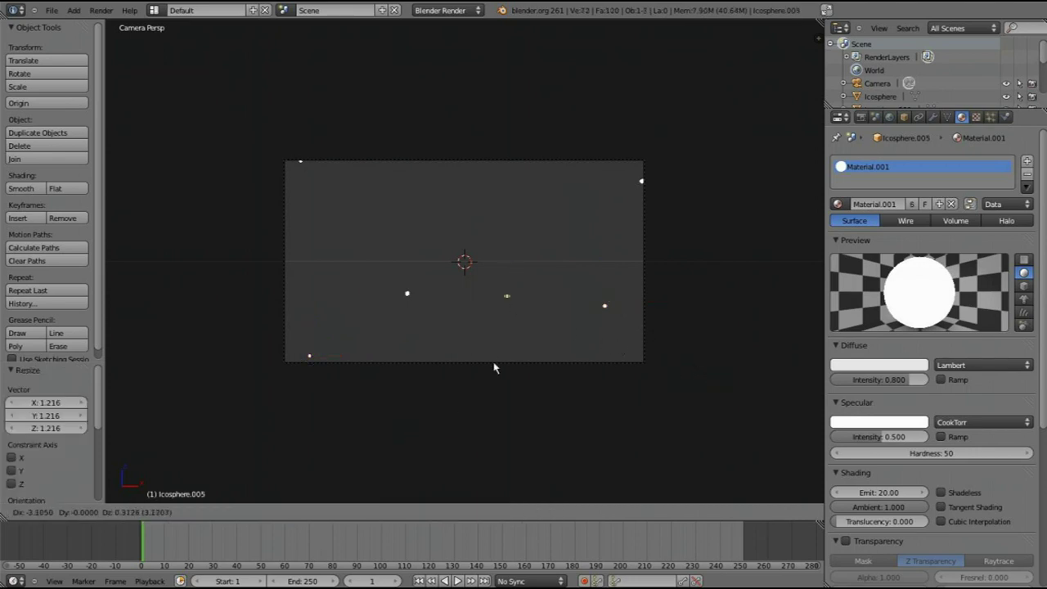
{"action": "left_click", "coordinate": [468, 401]}
{"action": "key", "text": "shift+d"}
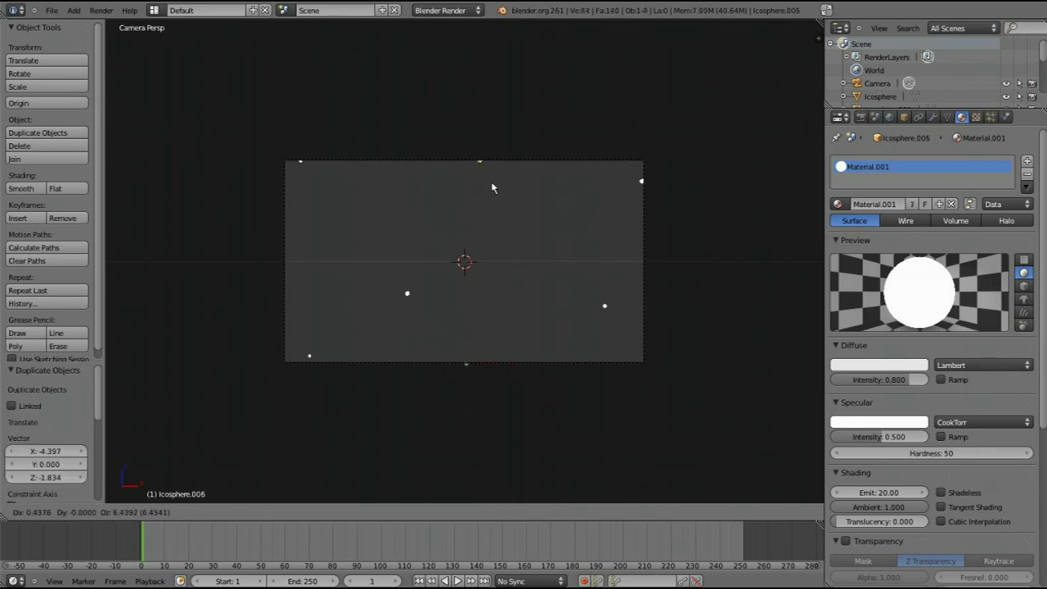
{"action": "left_click", "coordinate": [495, 186]}
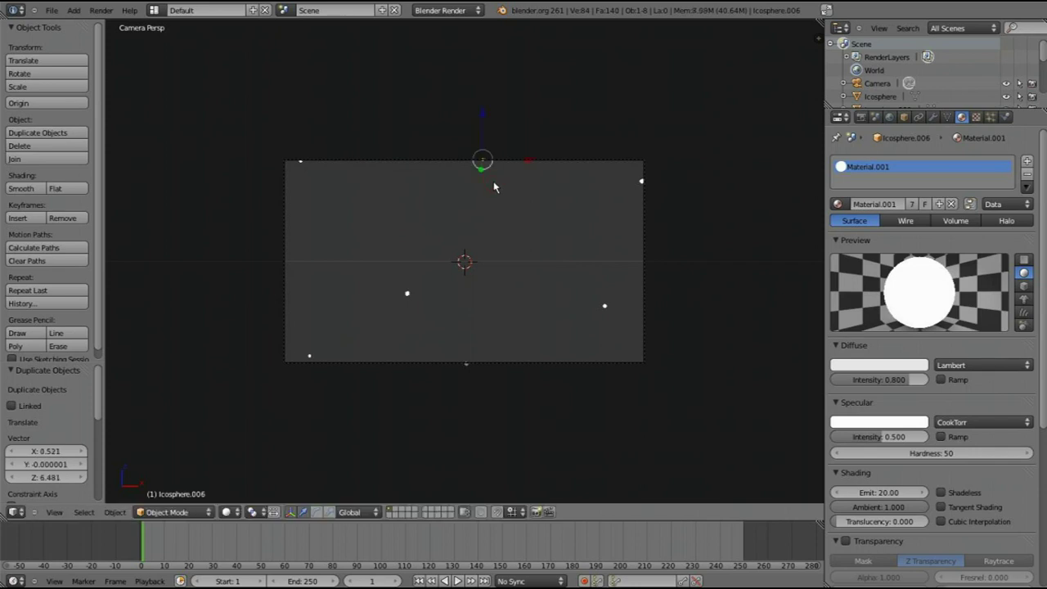
{"action": "scroll", "coordinate": [489, 244], "scroll_direction": "up", "scroll_amount": 3}
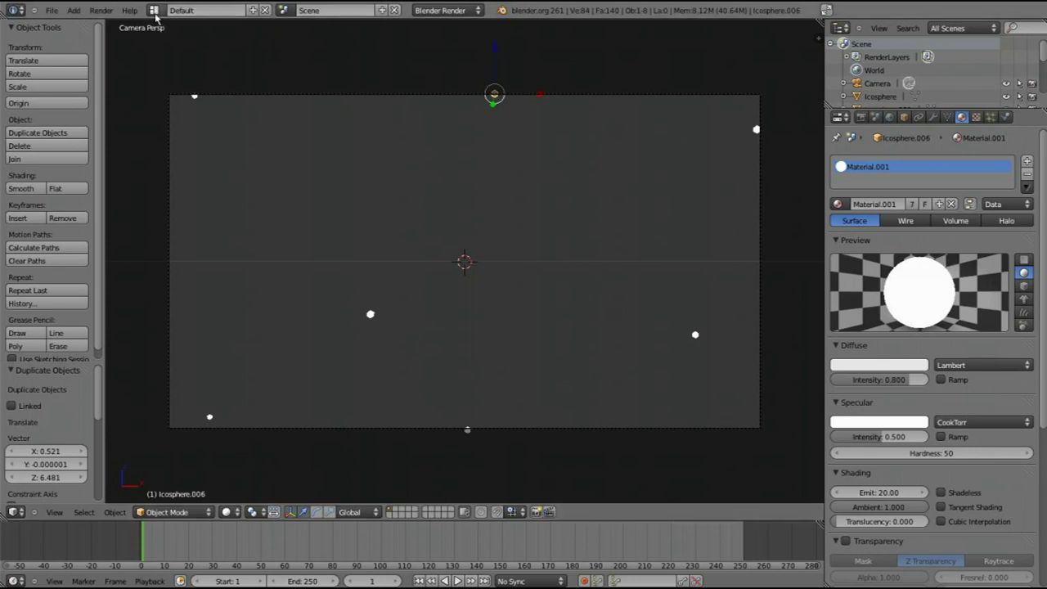
Step: Set the render resolution to 100% and turn off anti-aliasing
{"action": "scroll", "coordinate": [685, 206], "scroll_direction": "down", "scroll_amount": 3}
{"action": "scroll", "coordinate": [640, 237], "scroll_direction": "up", "scroll_amount": 3}
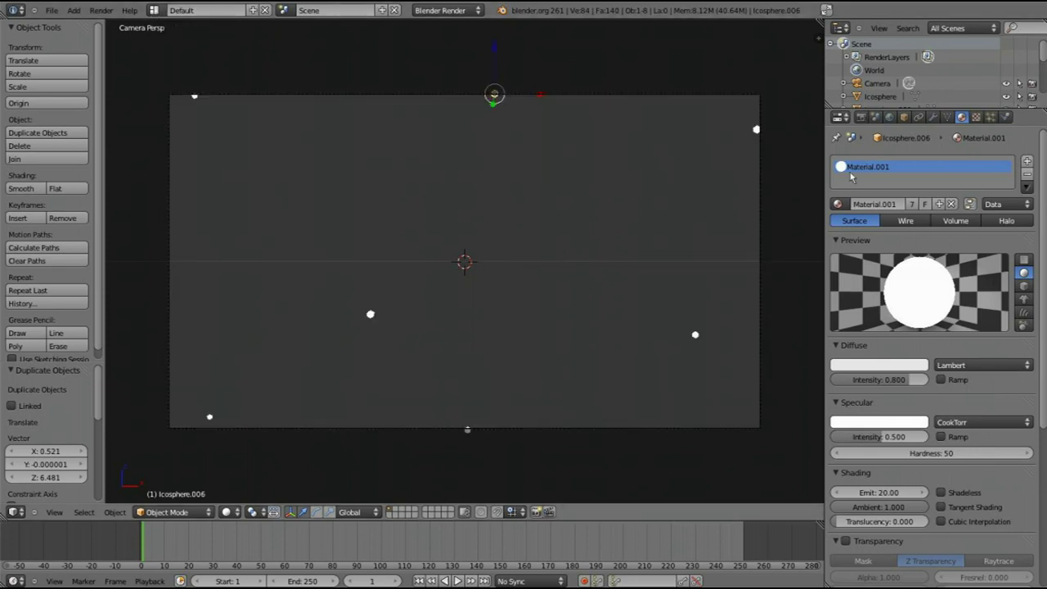
{"action": "left_click", "coordinate": [860, 117]}
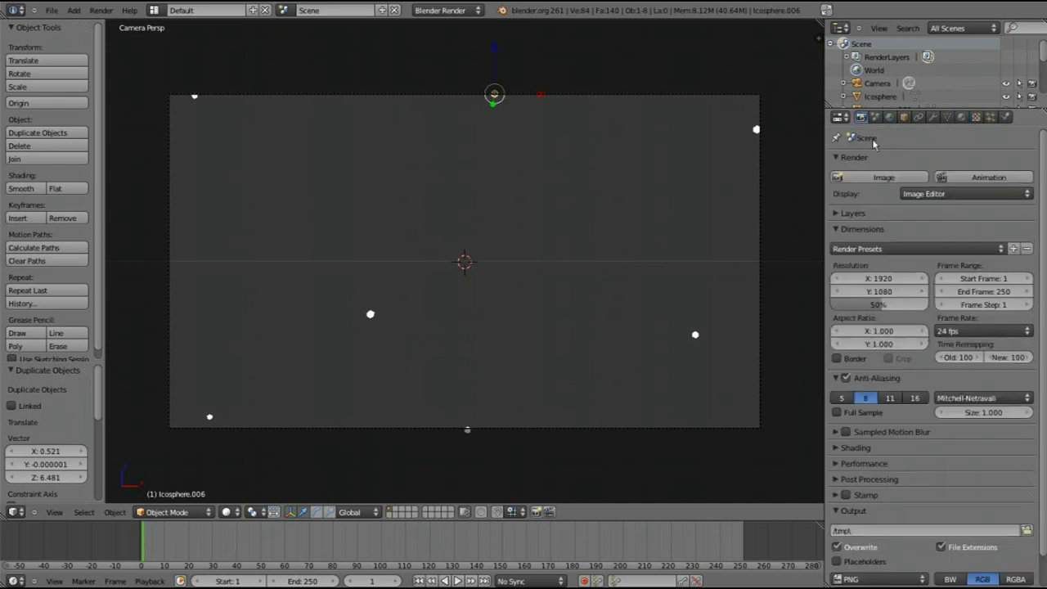
{"action": "left_click_drag", "start_coordinate": [879, 304], "coordinate": [990, 318]}
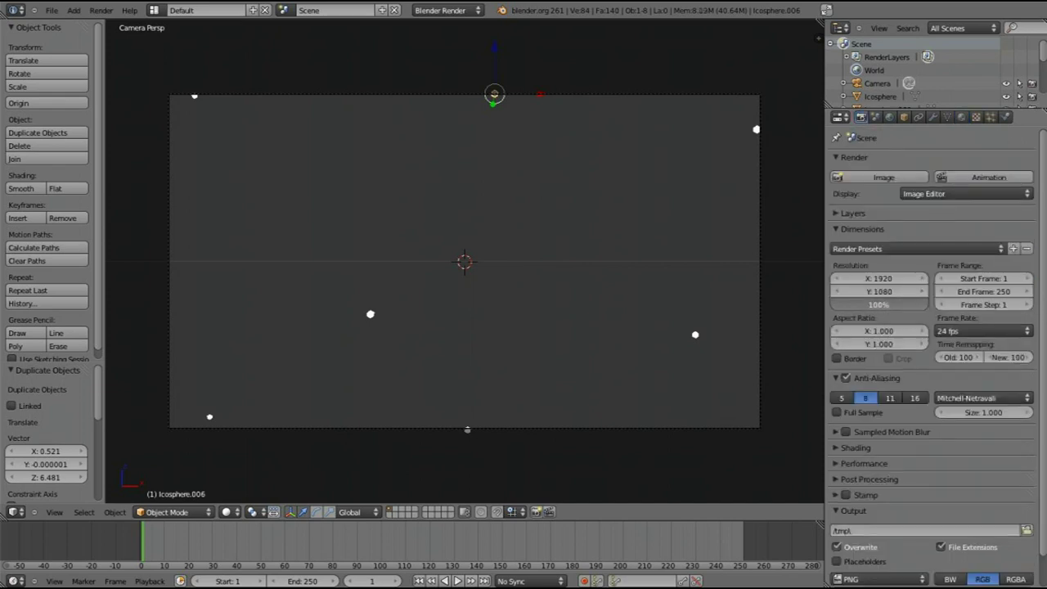
{"action": "left_click", "coordinate": [839, 233]}
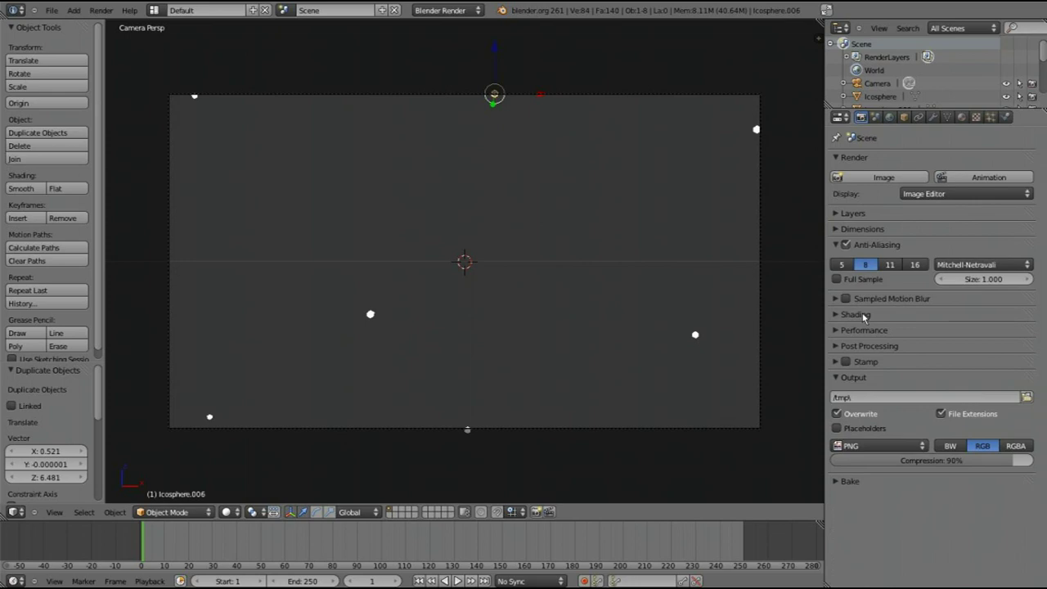
{"action": "left_click", "coordinate": [847, 246]}
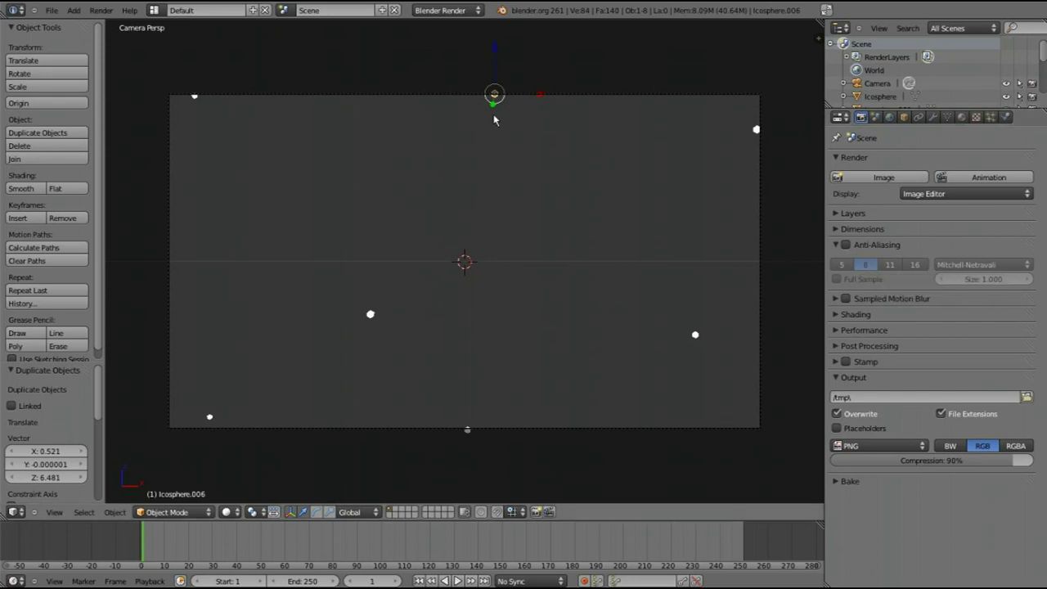
{"action": "left_click", "coordinate": [155, 11]}
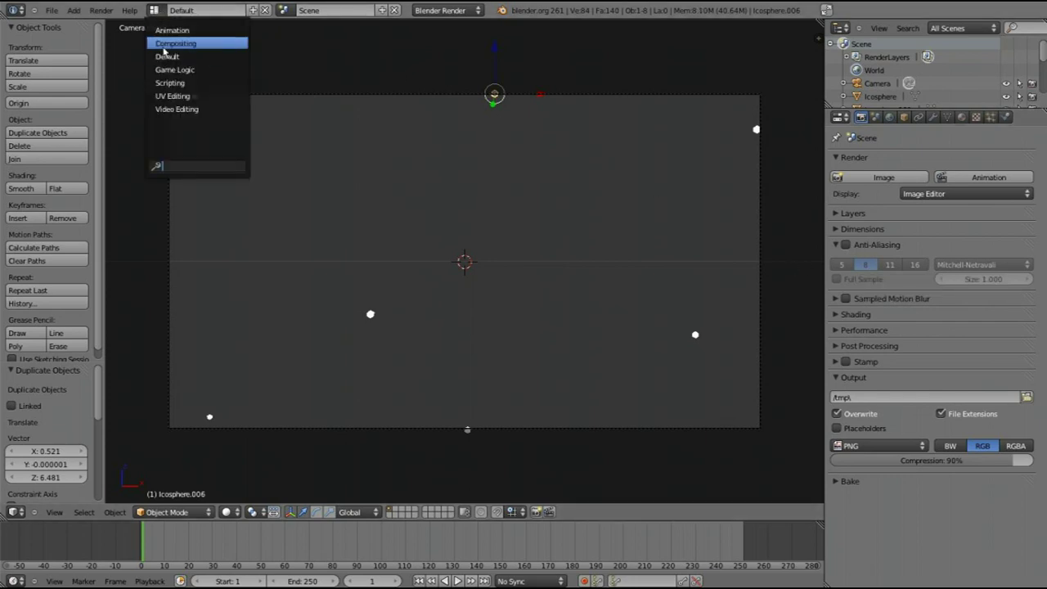
Step: Switch to Compositing, merge areas so the node editor fills the left, and enable Backdrop
{"action": "left_click", "coordinate": [165, 46]}
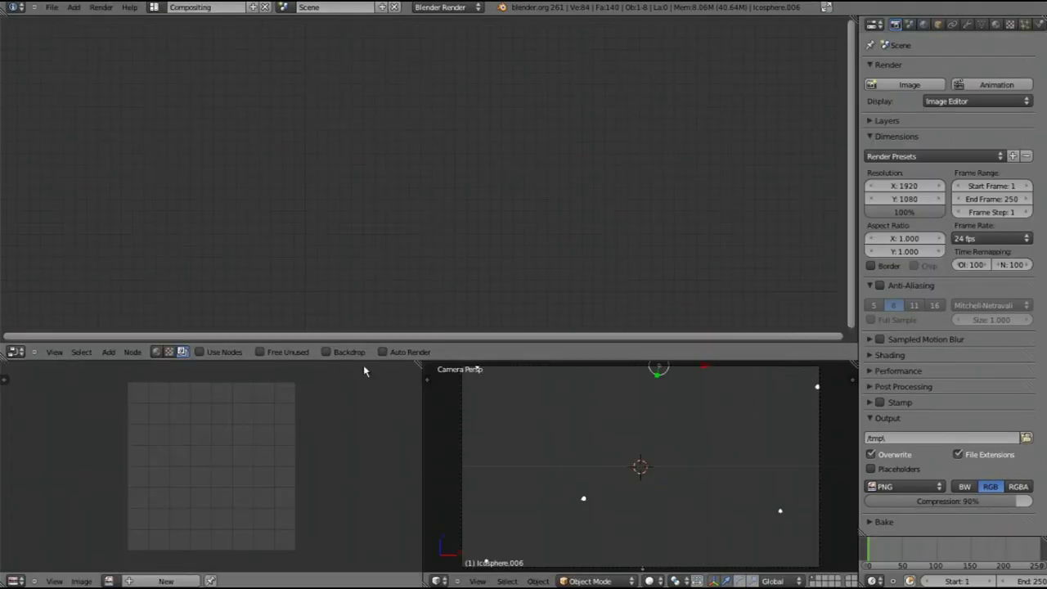
{"action": "left_click_drag", "start_coordinate": [419, 370], "coordinate": [561, 374]}
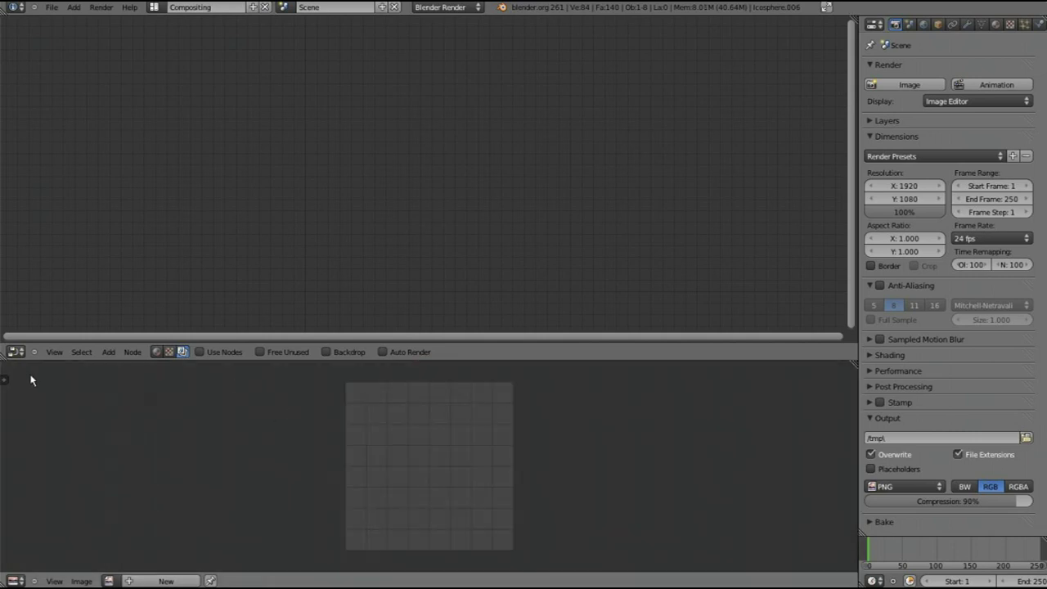
{"action": "left_click_drag", "start_coordinate": [4, 360], "coordinate": [28, 442]}
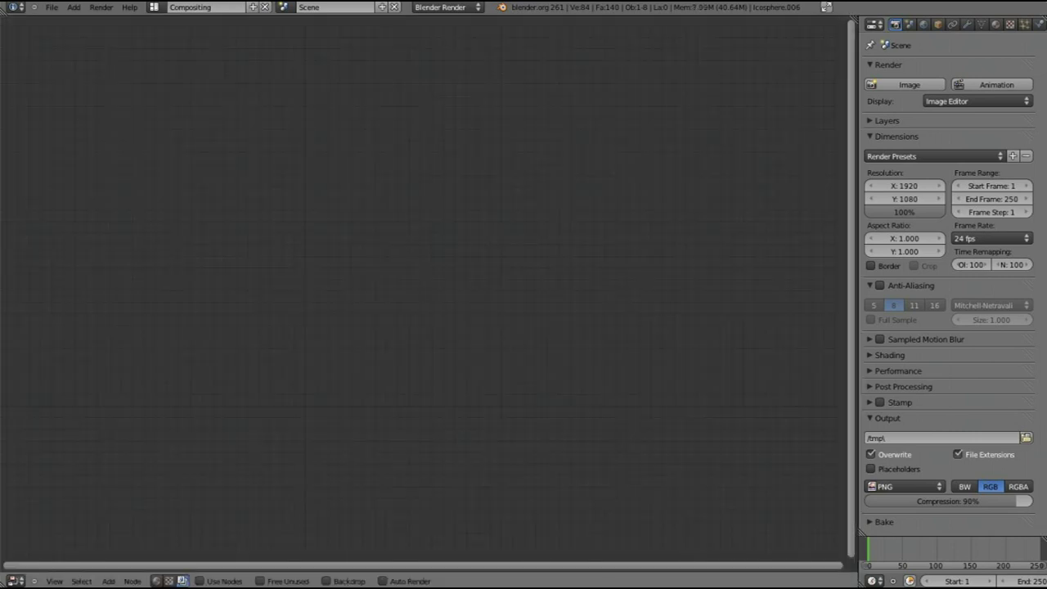
{"action": "left_click", "coordinate": [326, 581]}
Step: Enable Use Nodes, move Render Layers far left and delete the Composite node
{"action": "left_click", "coordinate": [199, 581]}
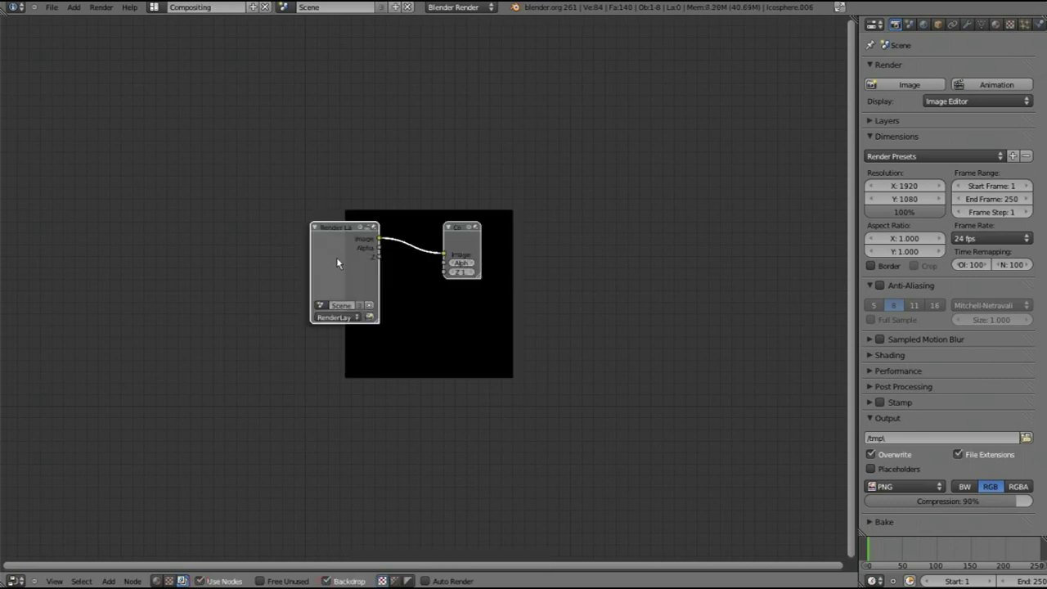
{"action": "left_click_drag", "start_coordinate": [336, 262], "coordinate": [132, 229]}
{"action": "left_click_drag", "start_coordinate": [466, 246], "coordinate": [660, 175]}
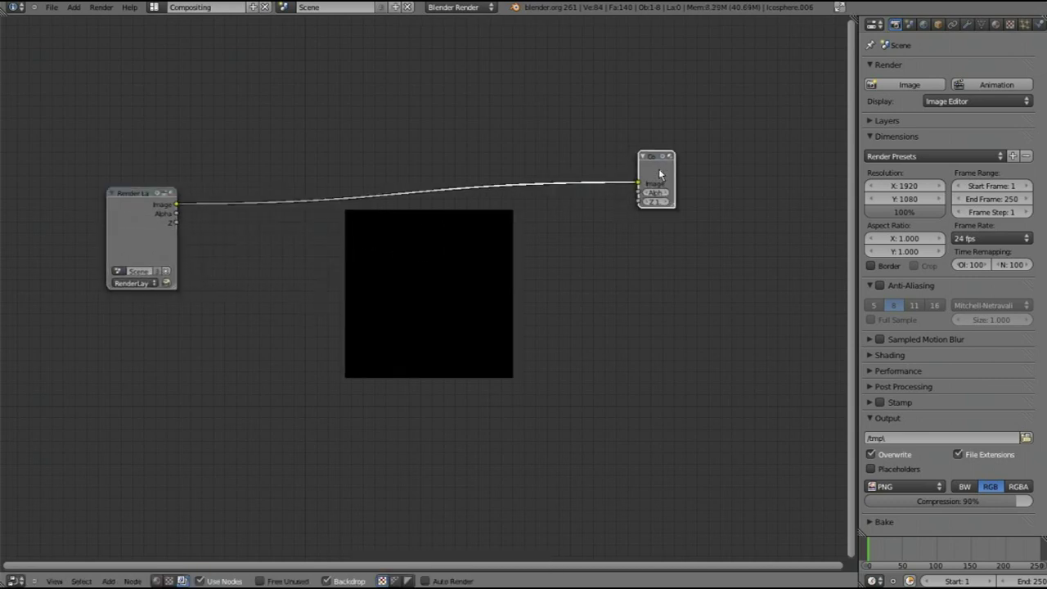
{"action": "key", "text": "x"}
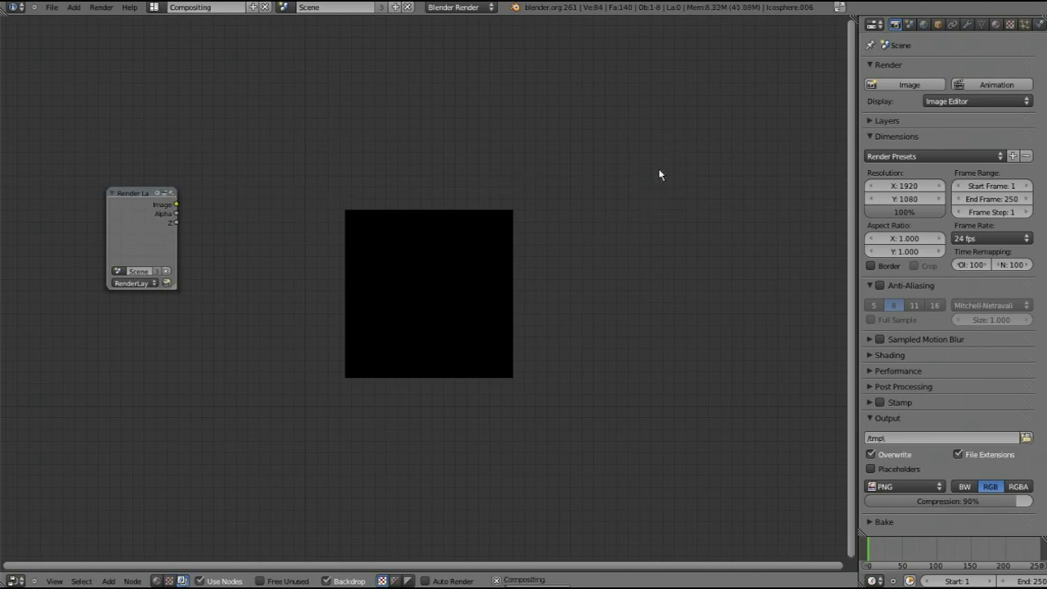
{"action": "scroll", "coordinate": [360, 260], "scroll_direction": "down", "scroll_amount": 4}
{"action": "scroll", "coordinate": [398, 316], "scroll_direction": "up", "scroll_amount": 1}
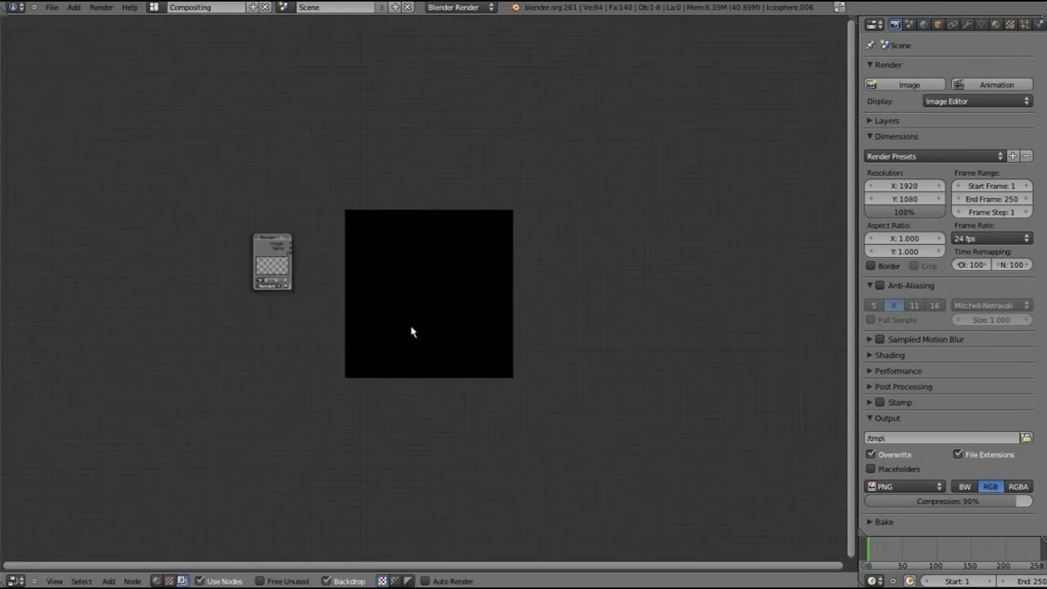
{"action": "scroll", "coordinate": [398, 316], "scroll_direction": "down", "scroll_amount": 2}
Step: Add a Scale node and a Viewer node beside it on the right
{"action": "key", "text": "shift+a"}
{"action": "mouse_move", "coordinate": [413, 331]}
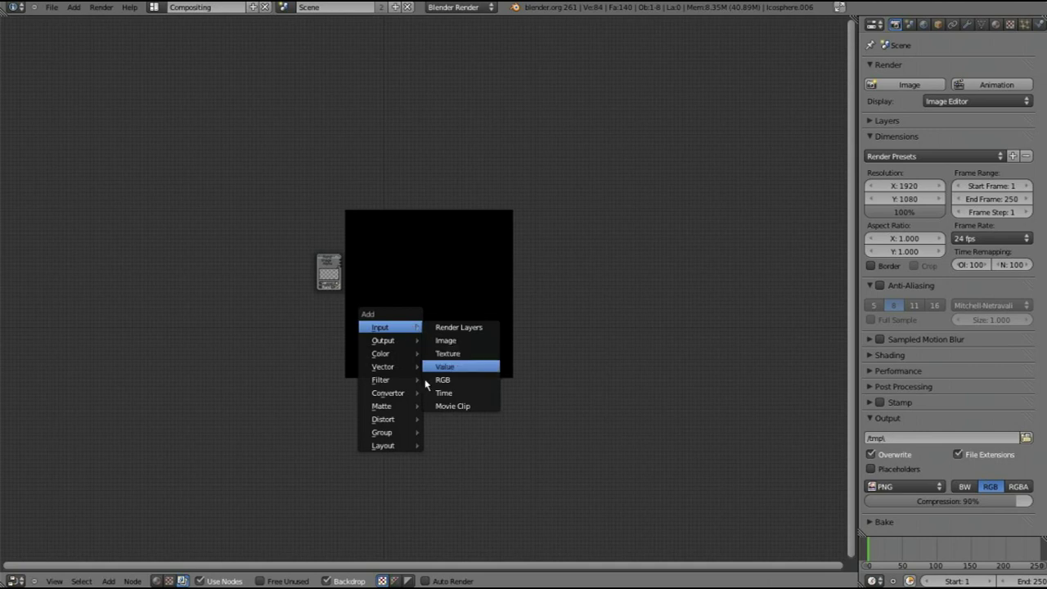
{"action": "mouse_move", "coordinate": [409, 419]}
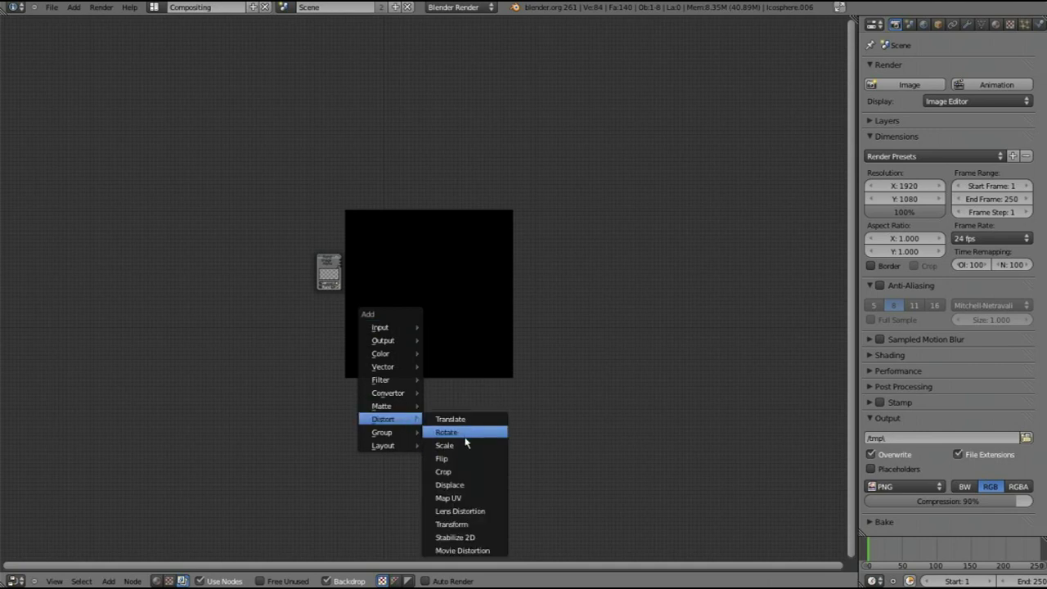
{"action": "left_click", "coordinate": [465, 444]}
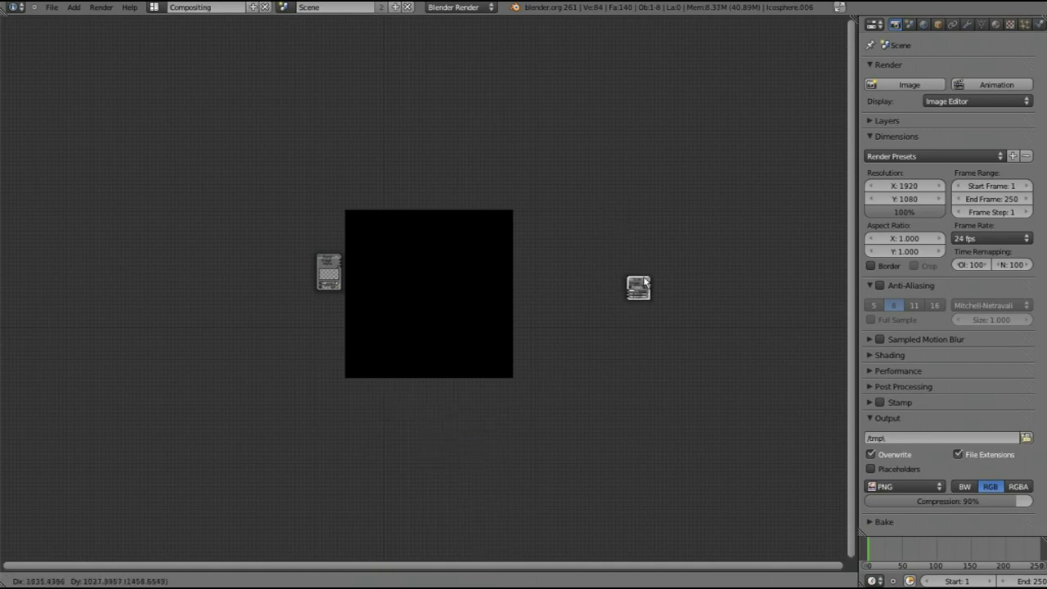
{"action": "left_click", "coordinate": [646, 282]}
{"action": "key", "text": "shift+a"}
{"action": "mouse_move", "coordinate": [647, 283]}
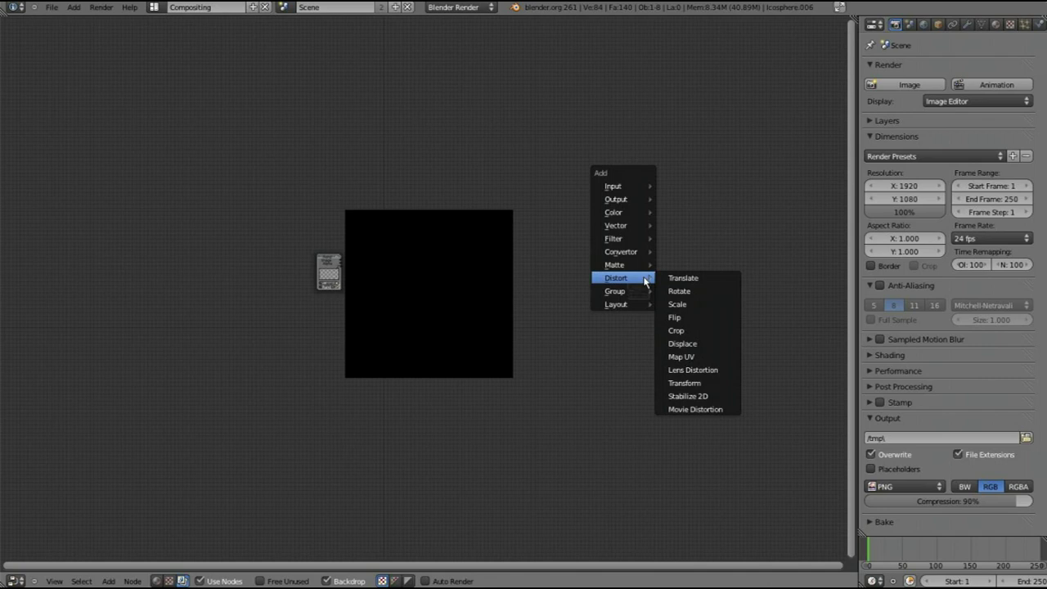
{"action": "mouse_move", "coordinate": [616, 201]}
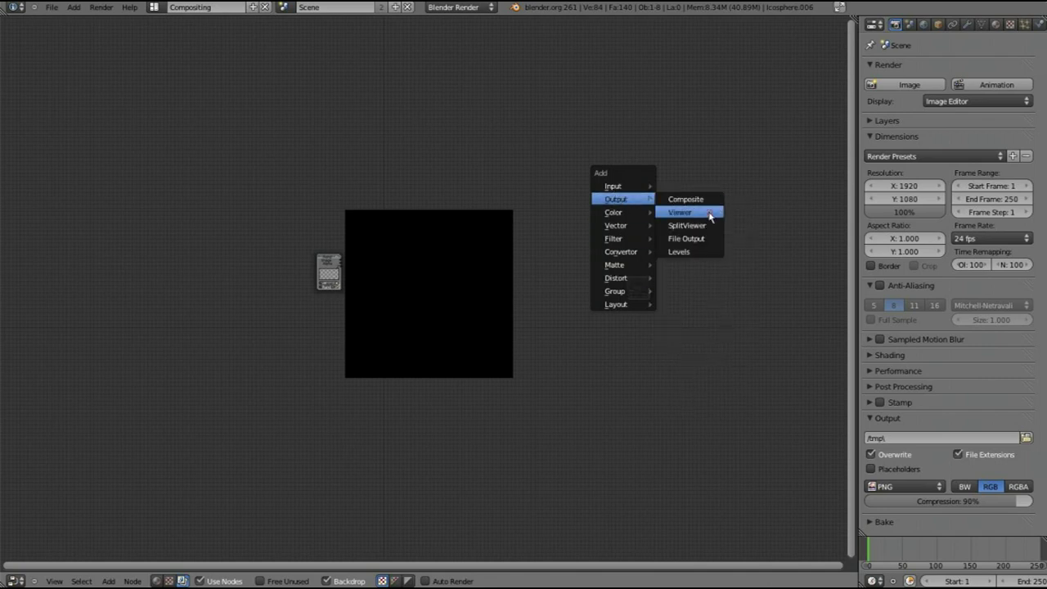
{"action": "left_click", "coordinate": [710, 214]}
{"action": "left_click", "coordinate": [676, 283]}
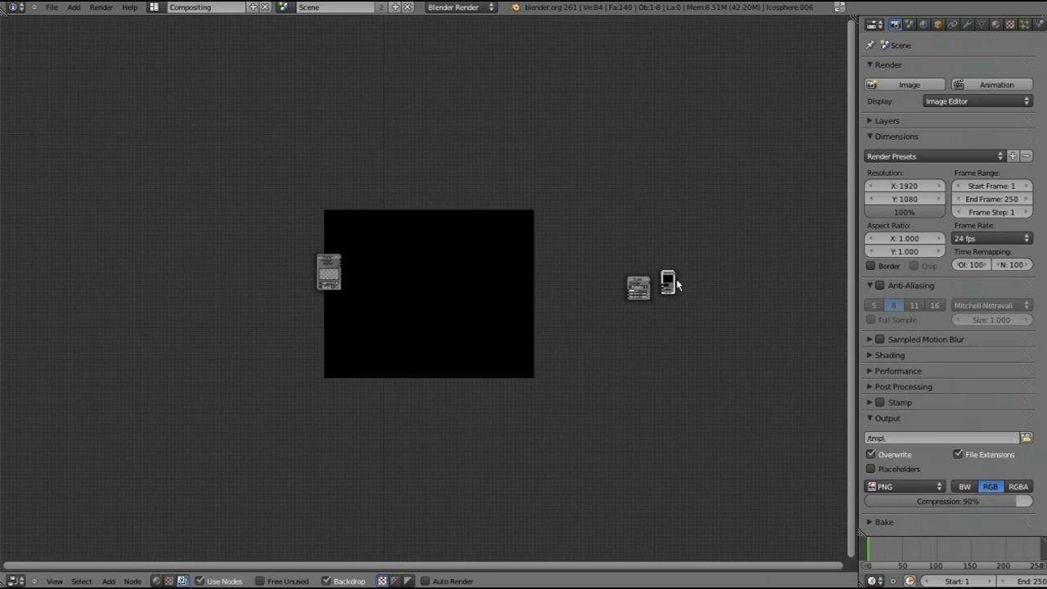
Step: Link the Scale output to the Viewer and set the Scale X factor to 0.2
{"action": "scroll", "coordinate": [678, 286], "scroll_direction": "up", "scroll_amount": 2}
{"action": "middle_click_drag", "start_coordinate": [679, 287], "coordinate": [398, 330]}
{"action": "scroll", "coordinate": [514, 344], "scroll_direction": "up", "scroll_amount": 2}
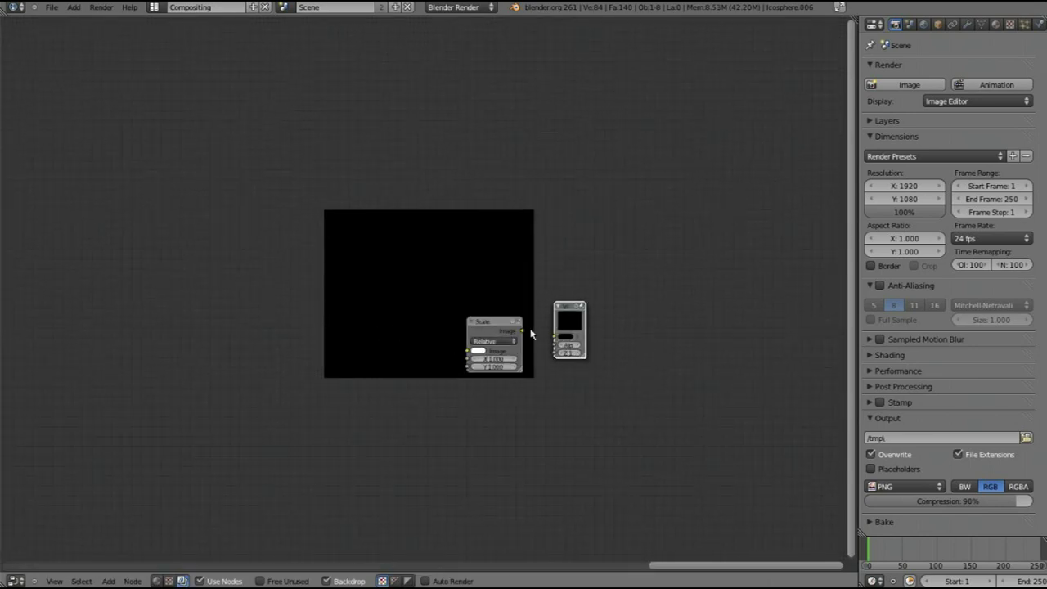
{"action": "left_click_drag", "start_coordinate": [523, 331], "coordinate": [555, 336]}
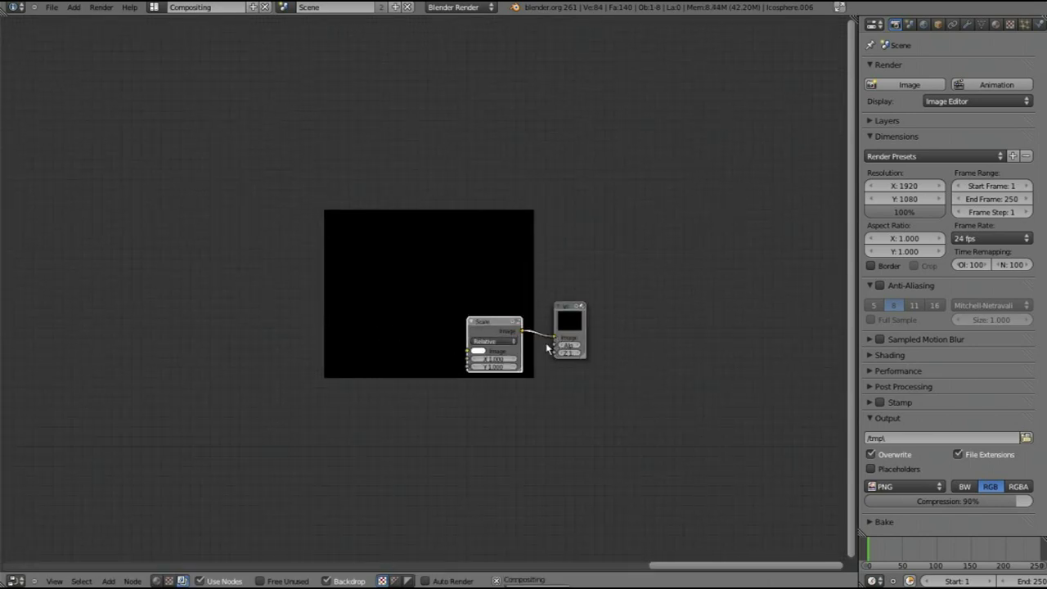
{"action": "left_click", "coordinate": [493, 342]}
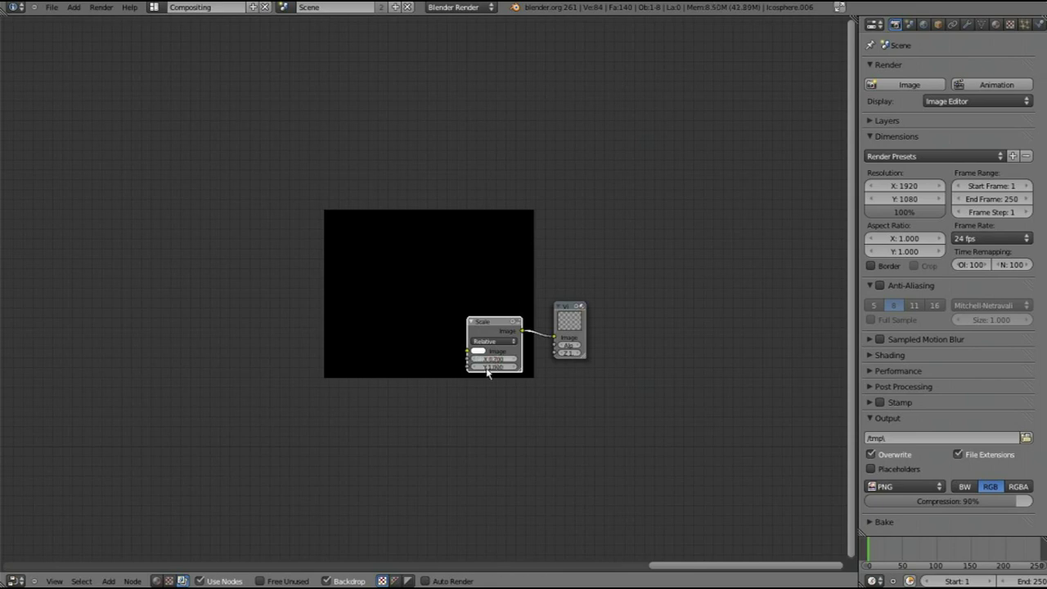
{"action": "left_click_drag", "start_coordinate": [486, 369], "coordinate": [502, 370]}
{"action": "scroll", "coordinate": [483, 365], "scroll_direction": "down", "scroll_amount": 3}
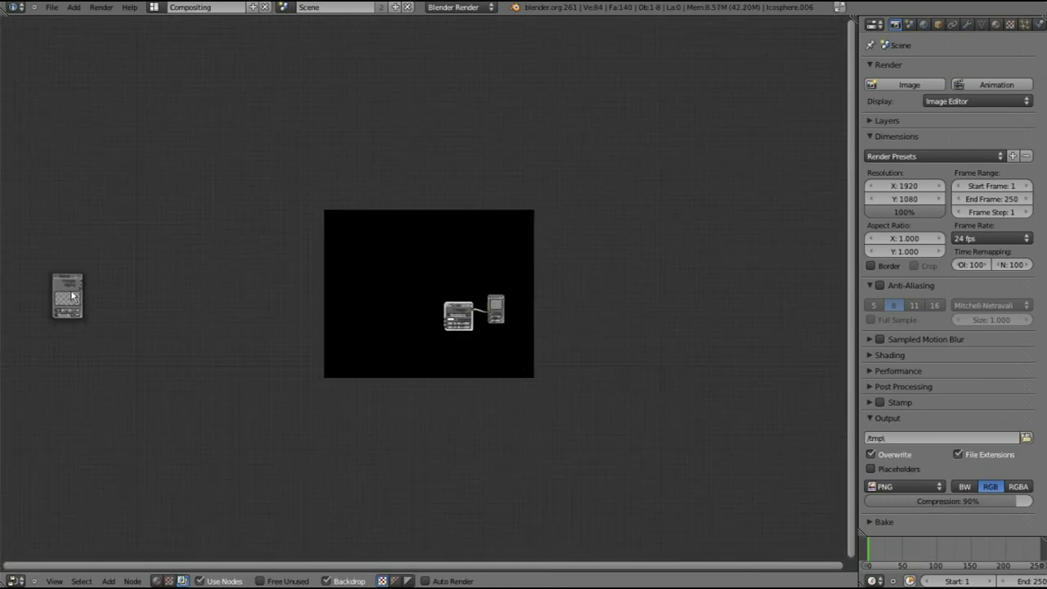
Step: Link the Render Layers Image output into the Scale node and shift those nodes right
{"action": "left_click_drag", "start_coordinate": [82, 282], "coordinate": [448, 321]}
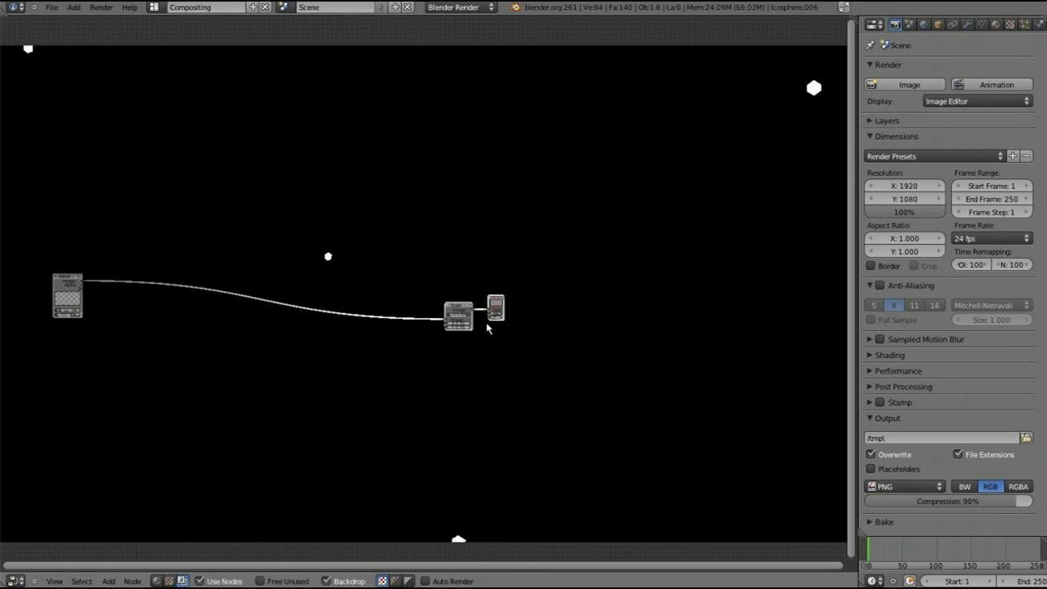
{"action": "key", "text": "g"}
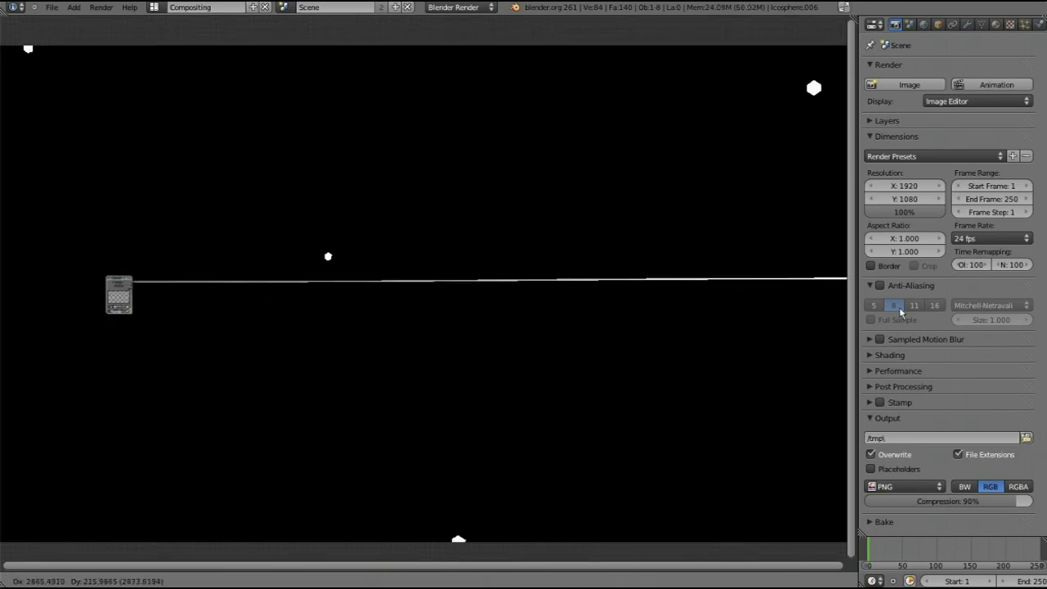
{"action": "left_click", "coordinate": [900, 311]}
{"action": "scroll", "coordinate": [411, 286], "scroll_direction": "down", "scroll_amount": 3}
{"action": "scroll", "coordinate": [407, 330], "scroll_direction": "up", "scroll_amount": 2}
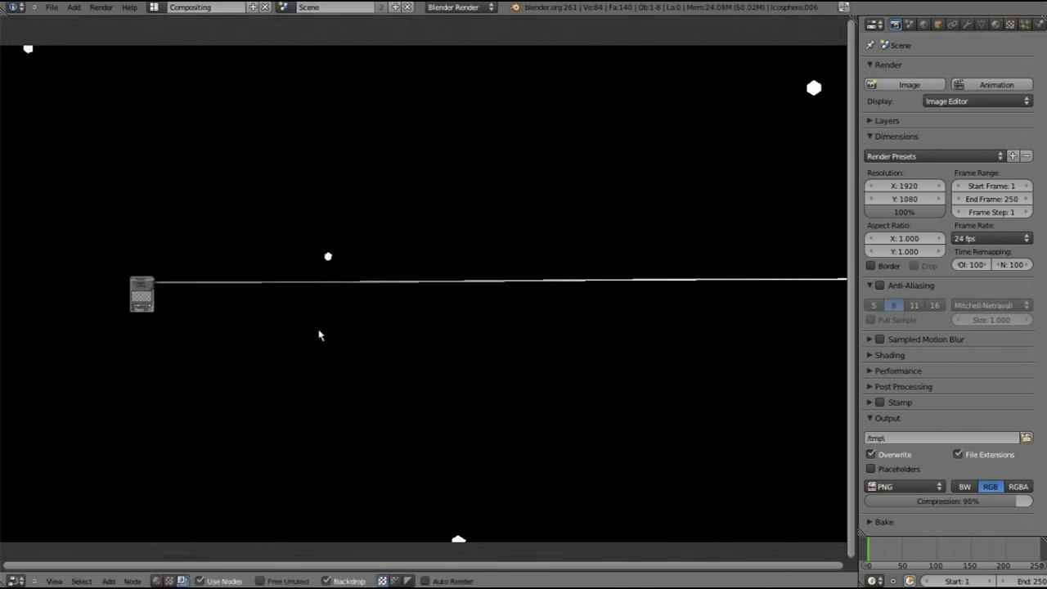
{"action": "middle_click_drag", "start_coordinate": [319, 335], "coordinate": [496, 358]}
{"action": "scroll", "coordinate": [496, 358], "scroll_direction": "up", "scroll_amount": 3}
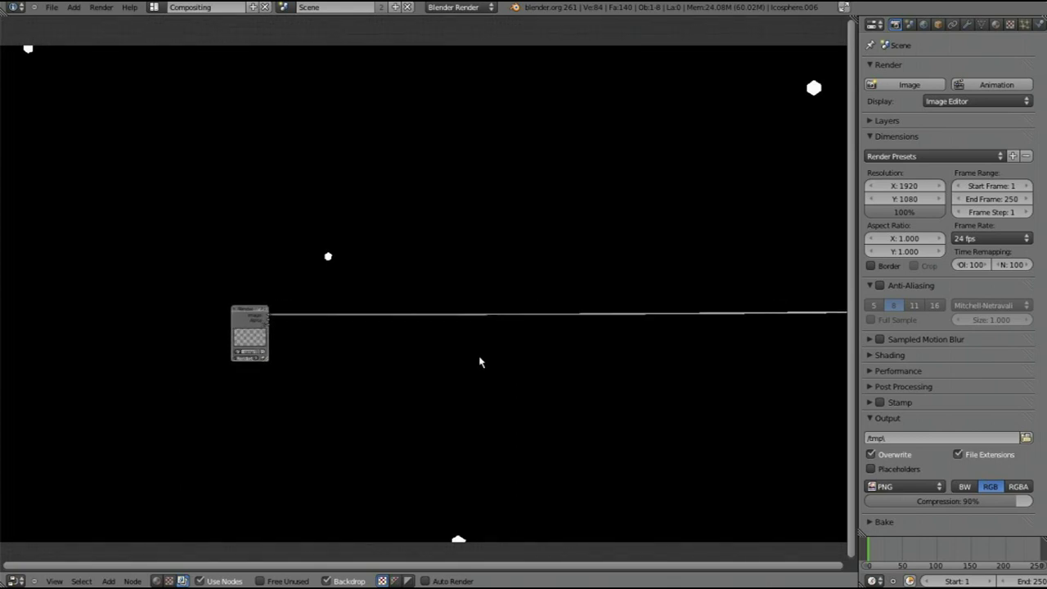
{"action": "scroll", "coordinate": [480, 362], "scroll_direction": "up", "scroll_amount": 2}
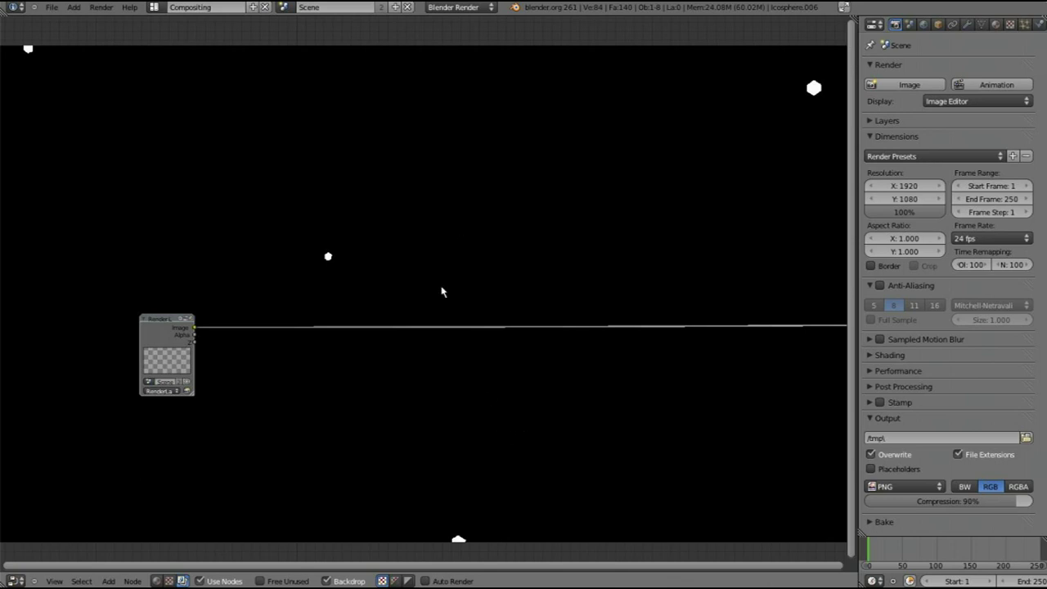
{"action": "scroll", "coordinate": [434, 308], "scroll_direction": "up", "scroll_amount": 1}
{"action": "scroll", "coordinate": [433, 309], "scroll_direction": "down", "scroll_amount": 1}
{"action": "key", "text": "shift+a"}
{"action": "mouse_move", "coordinate": [357, 368]}
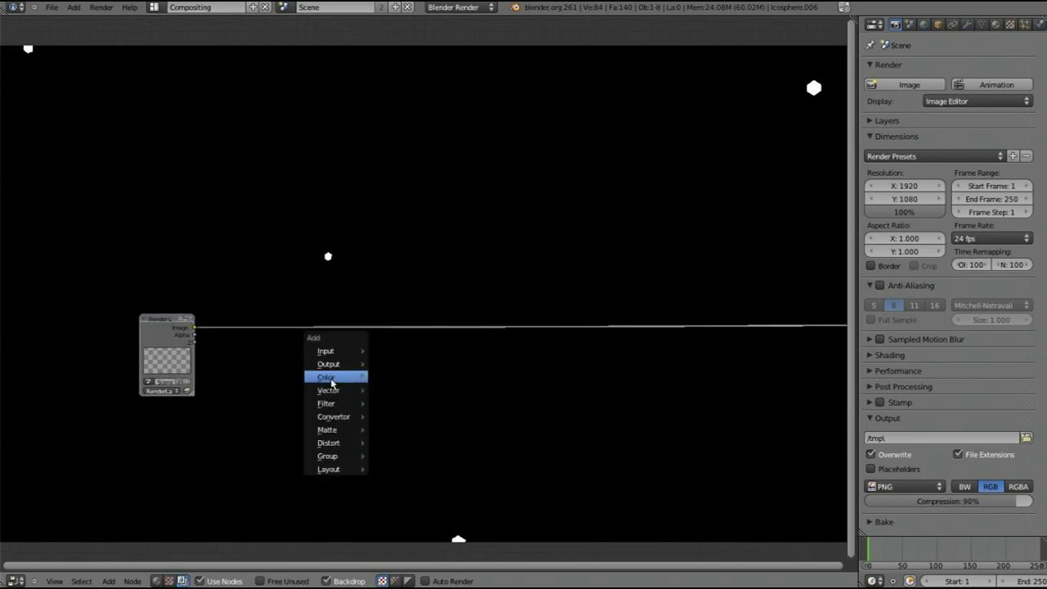
Step: Insert a Color Balance node into the Render Layers link
{"action": "left_click", "coordinate": [411, 484]}
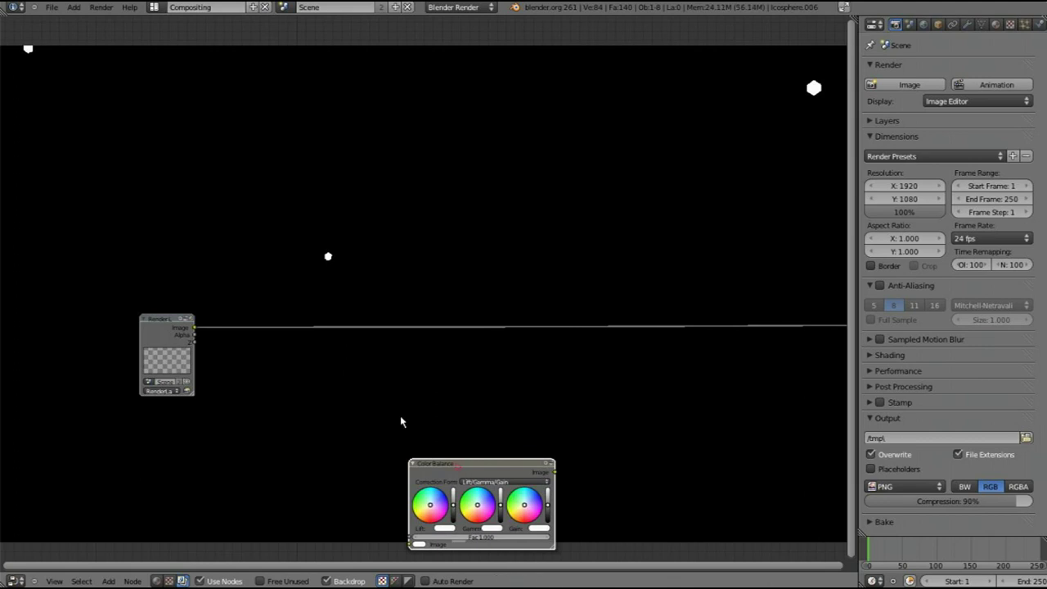
{"action": "left_click_drag", "start_coordinate": [527, 508], "coordinate": [366, 352]}
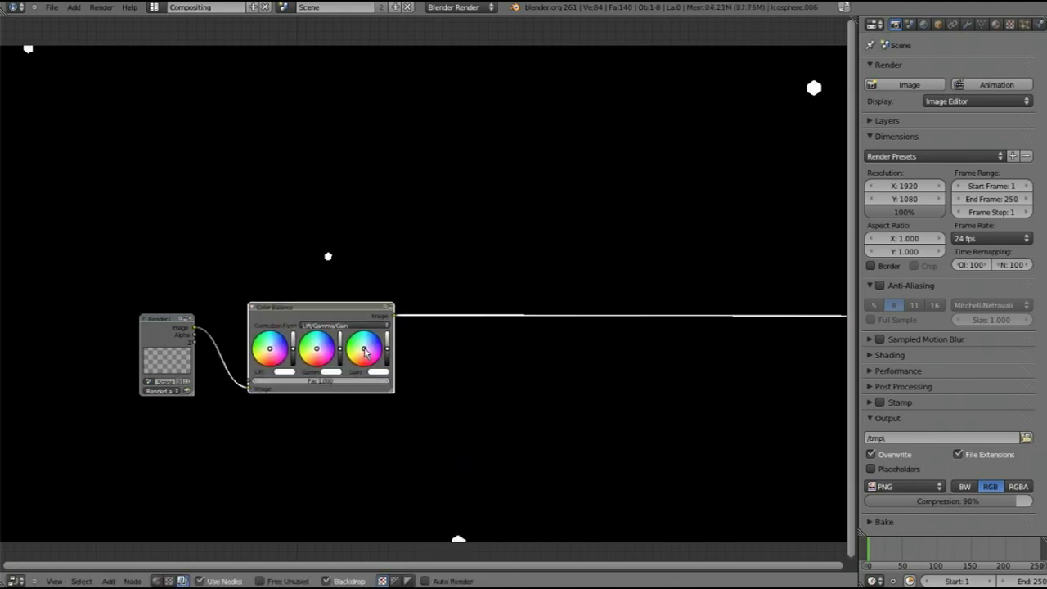
{"action": "scroll", "coordinate": [401, 364], "scroll_direction": "down", "scroll_amount": 3}
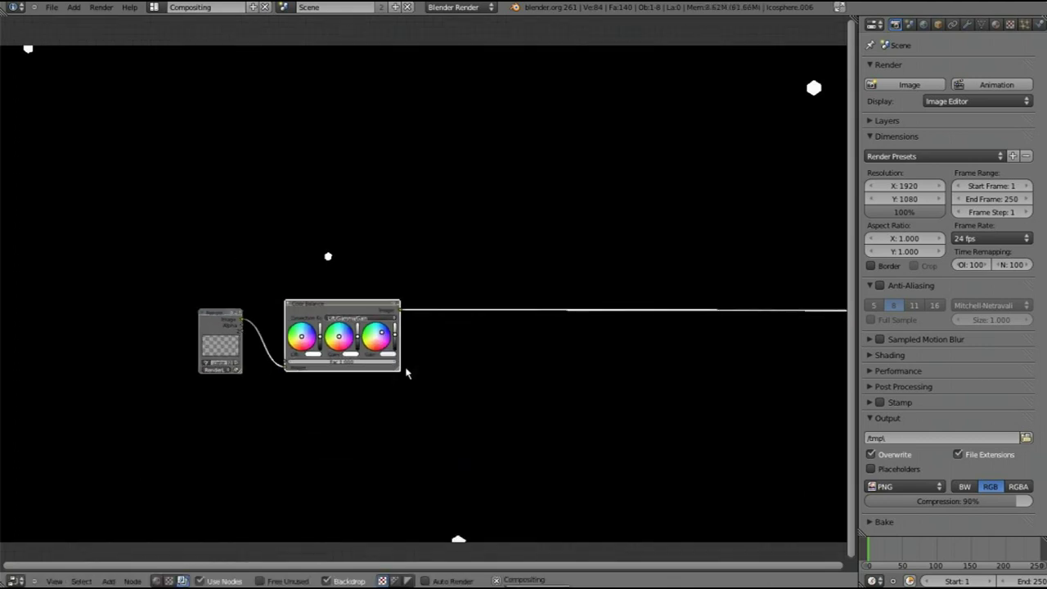
Step: Add two Glare nodes level with Color Balance and chain Color Balance → Glare → Glare
{"action": "key", "text": "shift+a"}
{"action": "mouse_move", "coordinate": [481, 345]}
{"action": "mouse_move", "coordinate": [463, 366]}
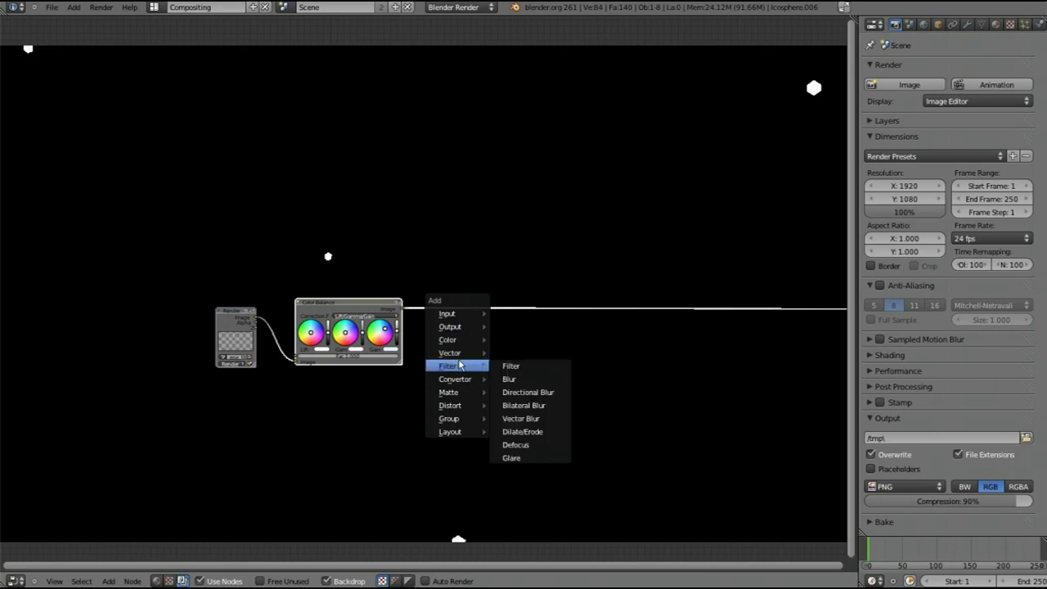
{"action": "left_click", "coordinate": [546, 460]}
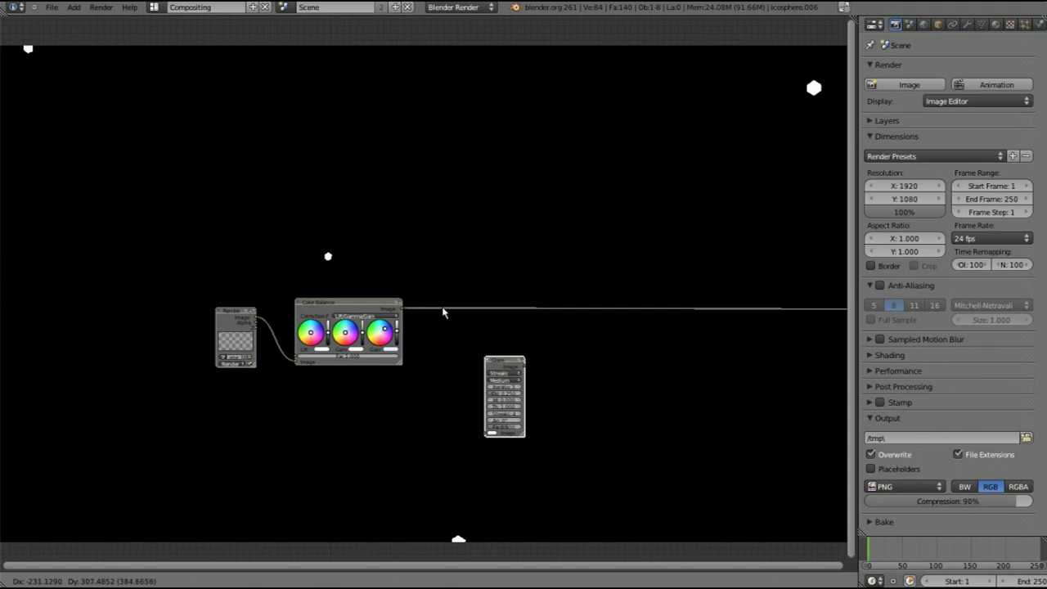
{"action": "left_click", "coordinate": [463, 334]}
{"action": "key", "text": "shift+d"}
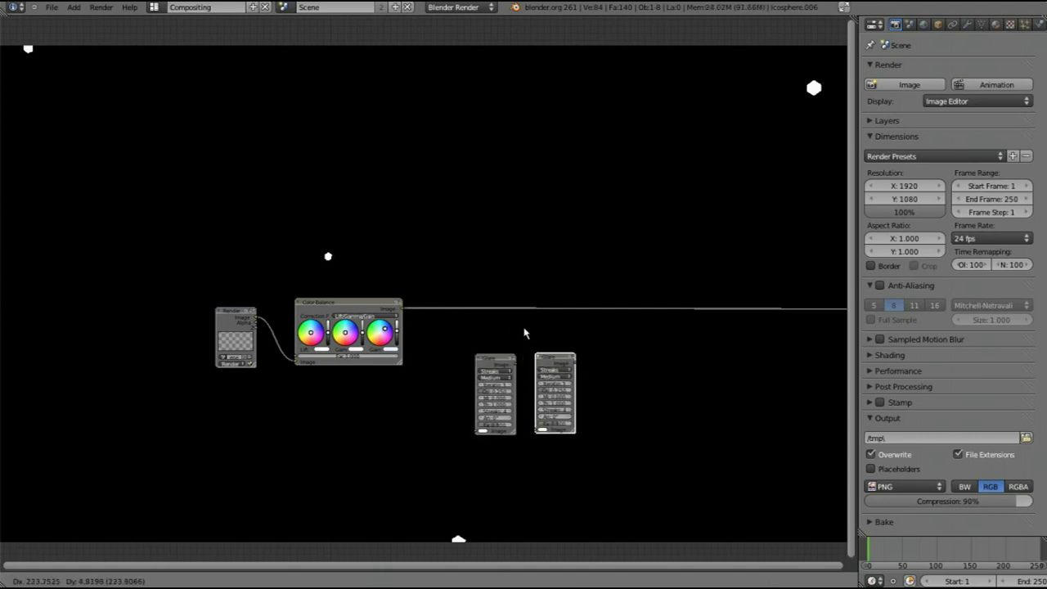
{"action": "left_click", "coordinate": [531, 341]}
{"action": "left_click_drag", "start_coordinate": [505, 368], "coordinate": [477, 291]}
{"action": "left_click_drag", "start_coordinate": [399, 312], "coordinate": [447, 355]}
{"action": "mouse_move", "coordinate": [487, 288]}
{"action": "left_mouse_down"}
{"action": "mouse_move", "coordinate": [512, 363]}
{"action": "mouse_move", "coordinate": [557, 295]}
{"action": "mouse_move", "coordinate": [517, 290]}
{"action": "mouse_move", "coordinate": [527, 285]}
{"action": "mouse_move", "coordinate": [514, 328]}
{"action": "mouse_move", "coordinate": [524, 357]}
{"action": "left_mouse_up"}
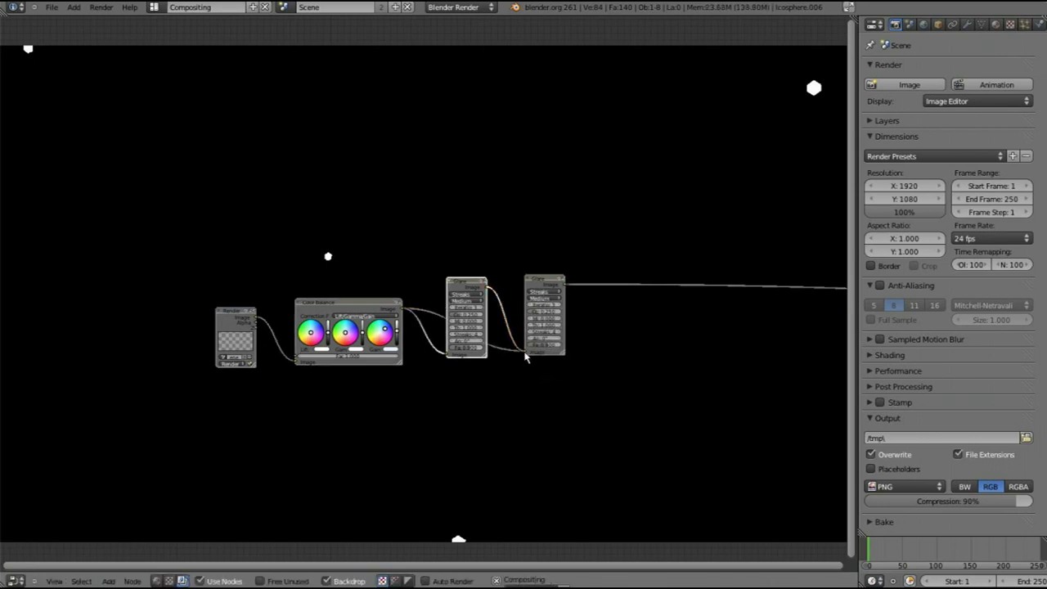
Step: Set the first Glare to High quality and the second Glare to Ghosts
{"action": "scroll", "coordinate": [528, 319], "scroll_direction": "up", "scroll_amount": 1}
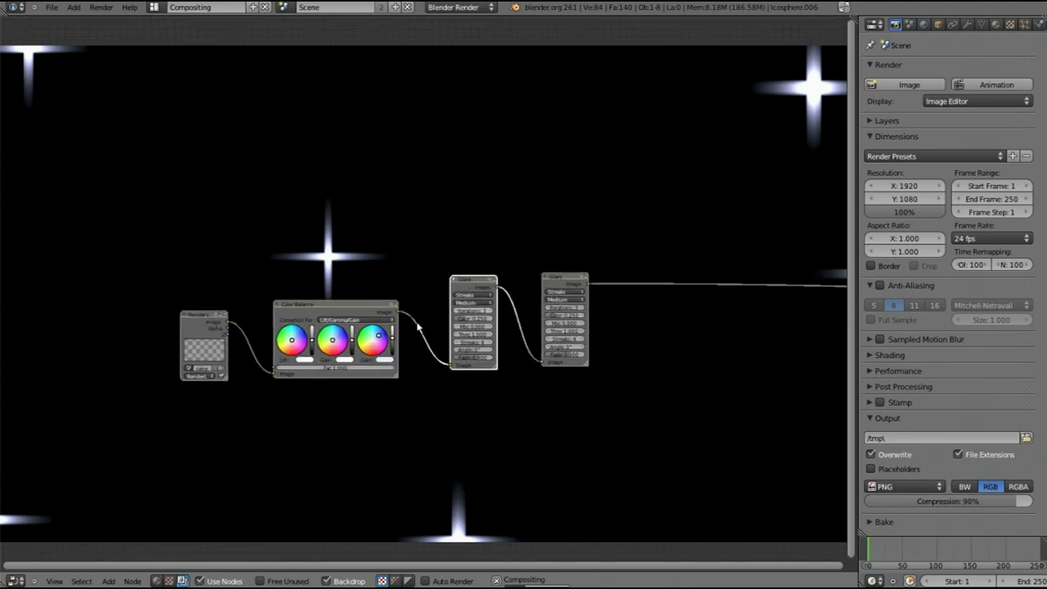
{"action": "left_click", "coordinate": [462, 304]}
{"action": "left_click", "coordinate": [464, 297]}
{"action": "left_click", "coordinate": [553, 292]}
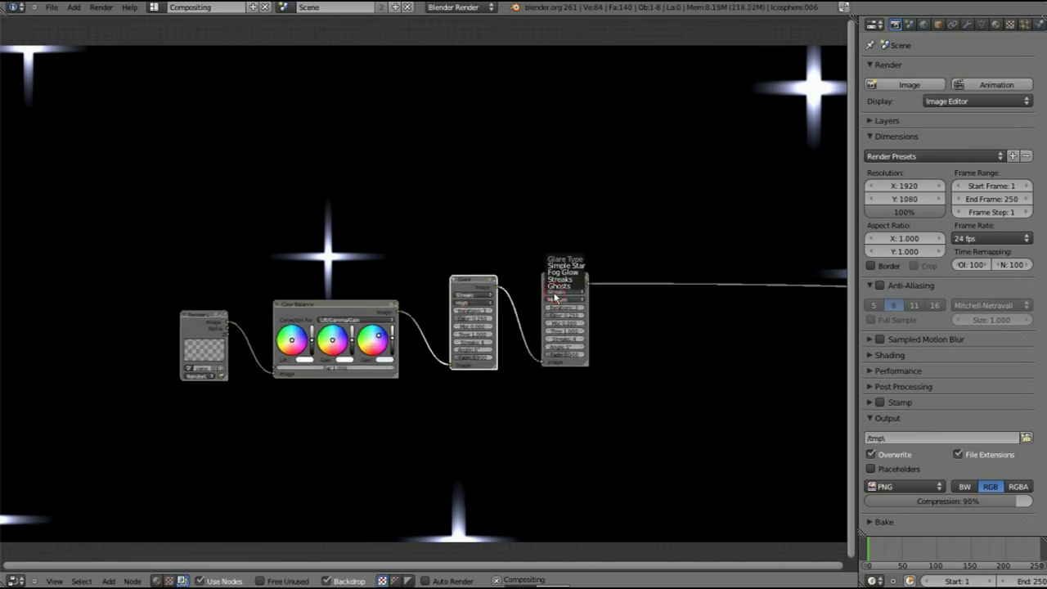
{"action": "left_click", "coordinate": [559, 287]}
Step: Give the first Glare threshold 0.5, 2 streaks and 5 iterations
{"action": "scroll", "coordinate": [524, 359], "scroll_direction": "up", "scroll_amount": 2}
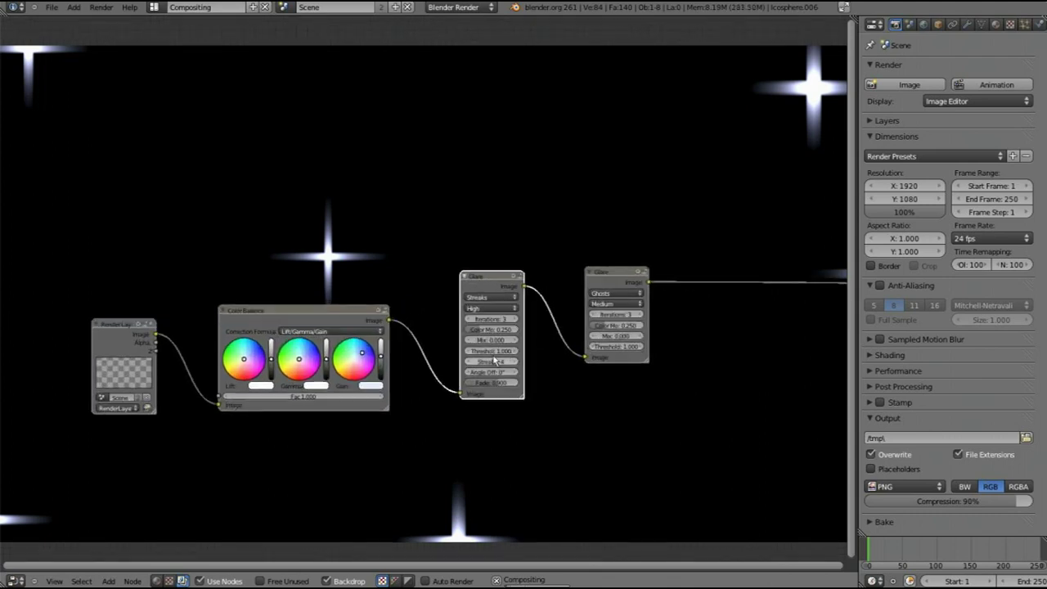
{"action": "left_click", "coordinate": [494, 352]}
{"action": "type", "text": "0.5"}
{"action": "key", "text": "Return"}
{"action": "left_click", "coordinate": [491, 363]}
{"action": "type", "text": "2"}
{"action": "key", "text": "Return"}
{"action": "left_click", "coordinate": [489, 319]}
{"action": "type", "text": "5"}
{"action": "key", "text": "Return"}
Step: Set the Ghosts glare to threshold 0.2 and 2 iterations, moving it closer to the first
{"action": "scroll", "coordinate": [491, 279], "scroll_direction": "up", "scroll_amount": 2}
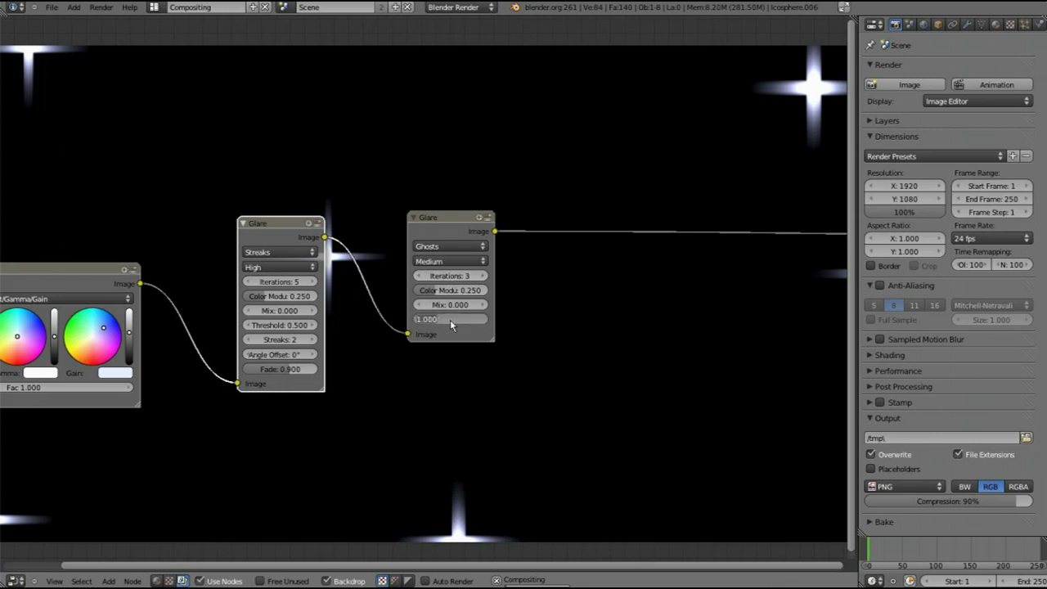
{"action": "type", "text": "0.2"}
{"action": "key", "text": "Return"}
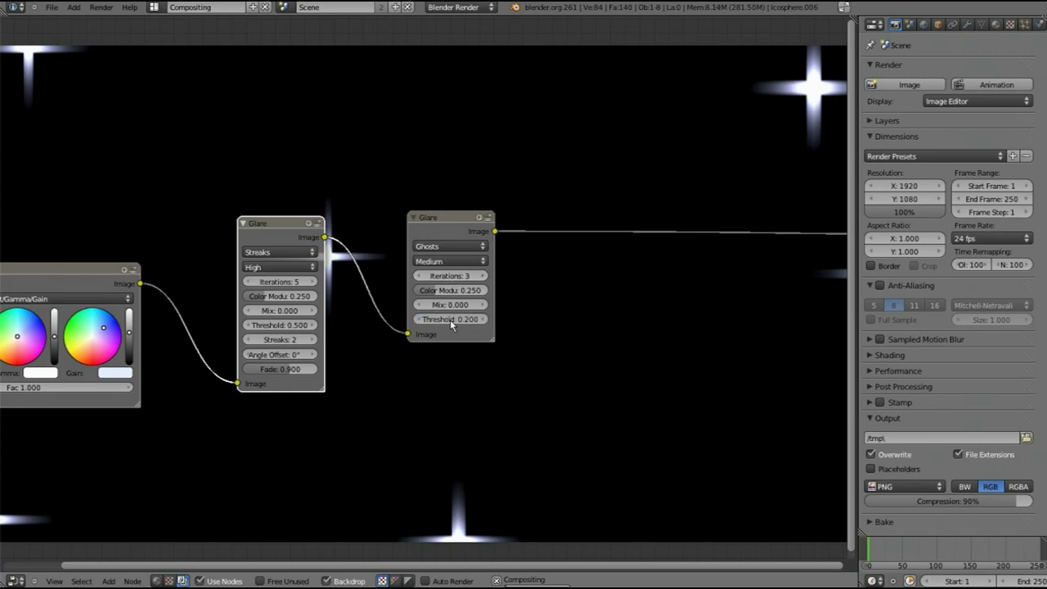
{"action": "left_click", "coordinate": [440, 277]}
{"action": "type", "text": "2"}
{"action": "key", "text": "Return"}
{"action": "scroll", "coordinate": [439, 278], "scroll_direction": "down", "scroll_amount": 3}
{"action": "left_click_drag", "start_coordinate": [440, 248], "coordinate": [404, 287]}
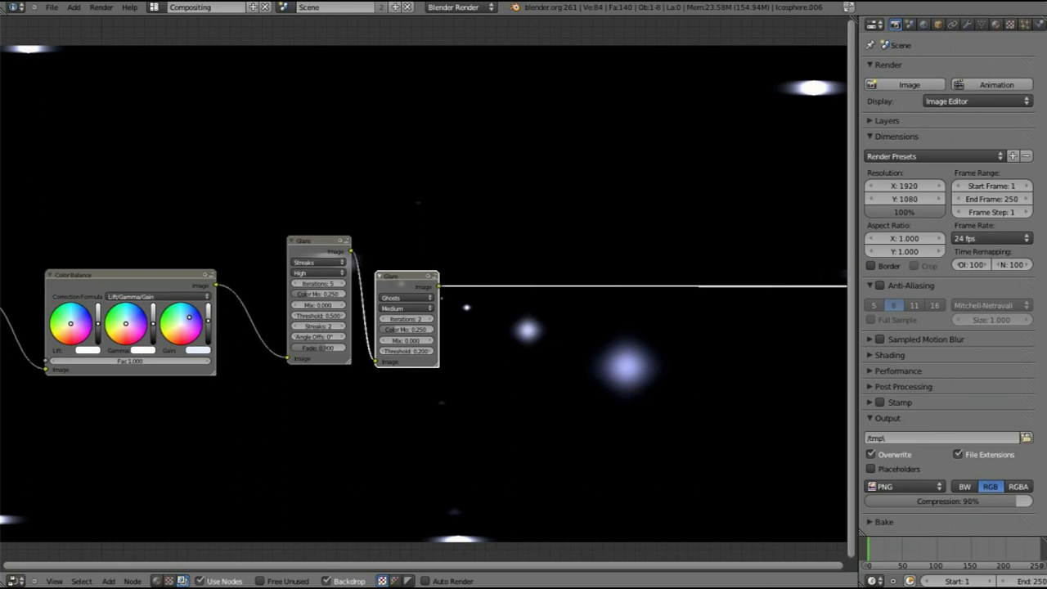
Step: Drop a Blur node after the Ghosts glare, switch it to Fast Gaussian, and set X to 130
{"action": "key", "text": "shift+a"}
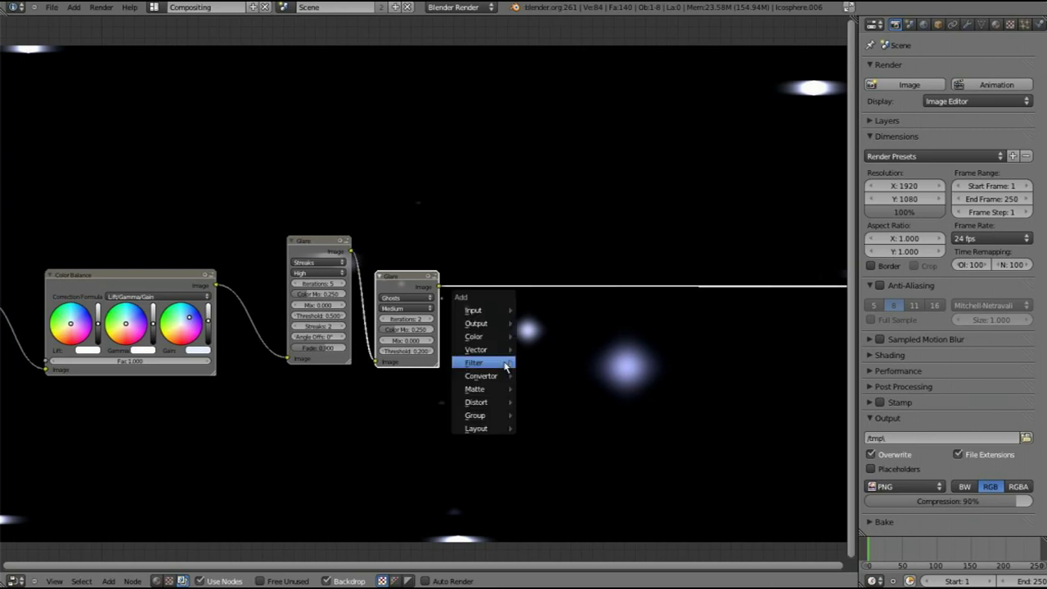
{"action": "mouse_move", "coordinate": [479, 362]}
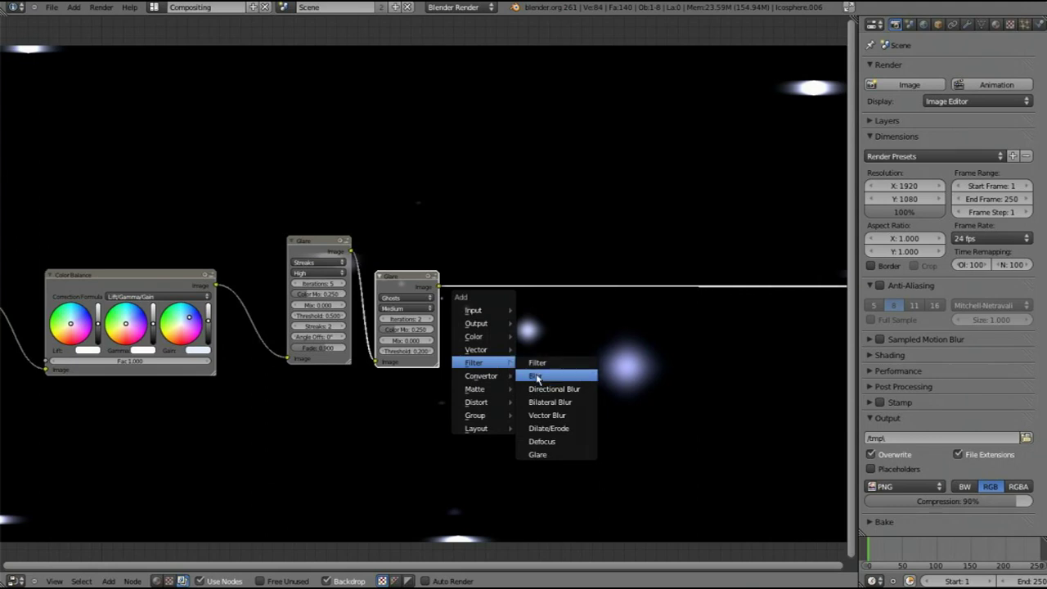
{"action": "left_click", "coordinate": [536, 375]}
{"action": "left_click", "coordinate": [468, 215]}
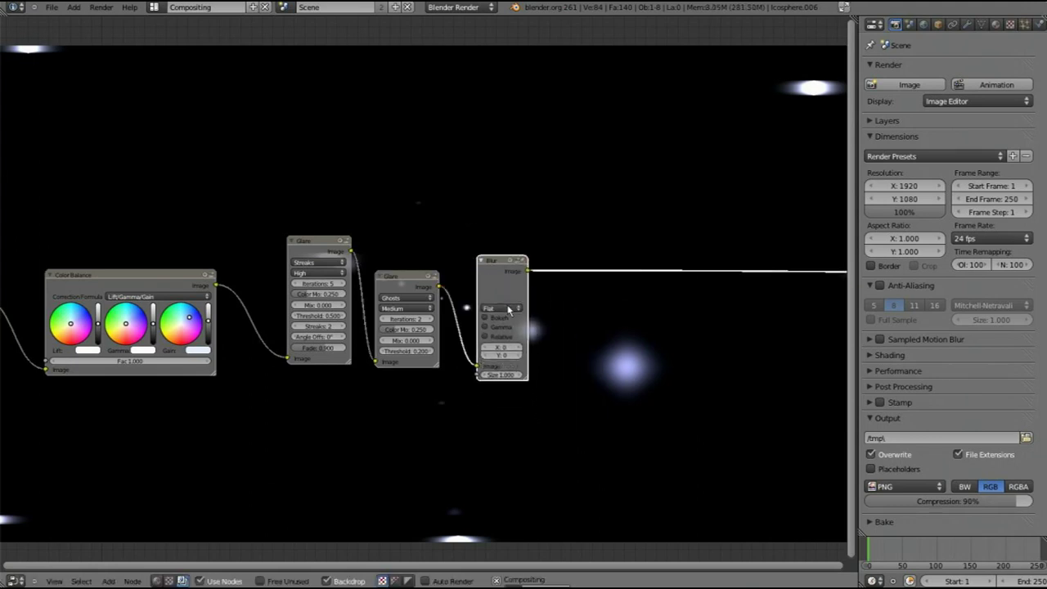
{"action": "left_click", "coordinate": [501, 308]}
{"action": "left_click", "coordinate": [507, 254]}
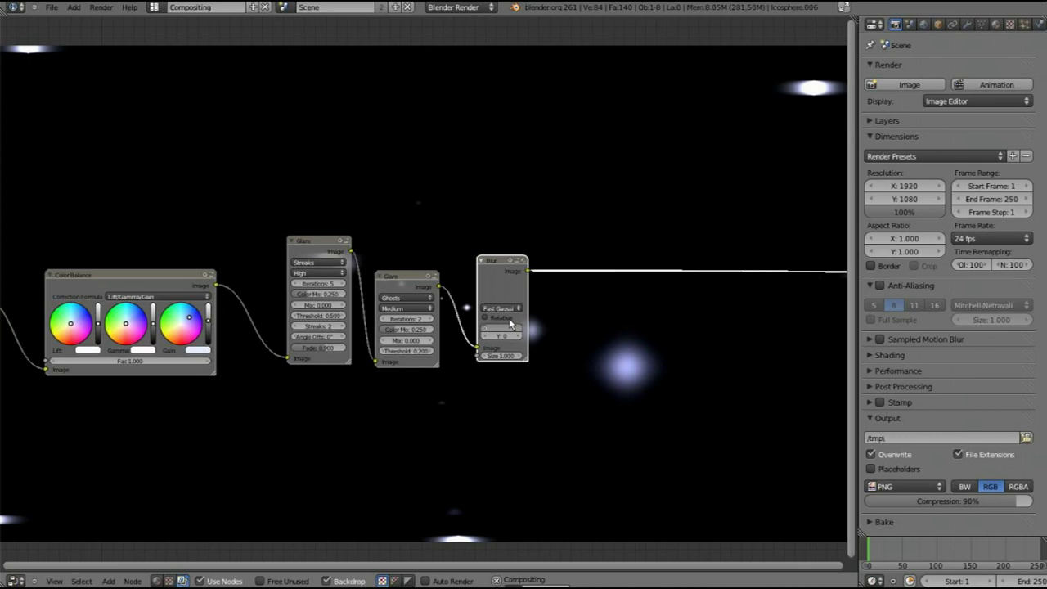
{"action": "type", "text": "130"}
{"action": "key", "text": "Return"}
{"action": "key", "text": "shift+a"}
Step: Link a third Glare node after the Blur, set to Fog Glow with Medium quality
{"action": "mouse_move", "coordinate": [504, 339]}
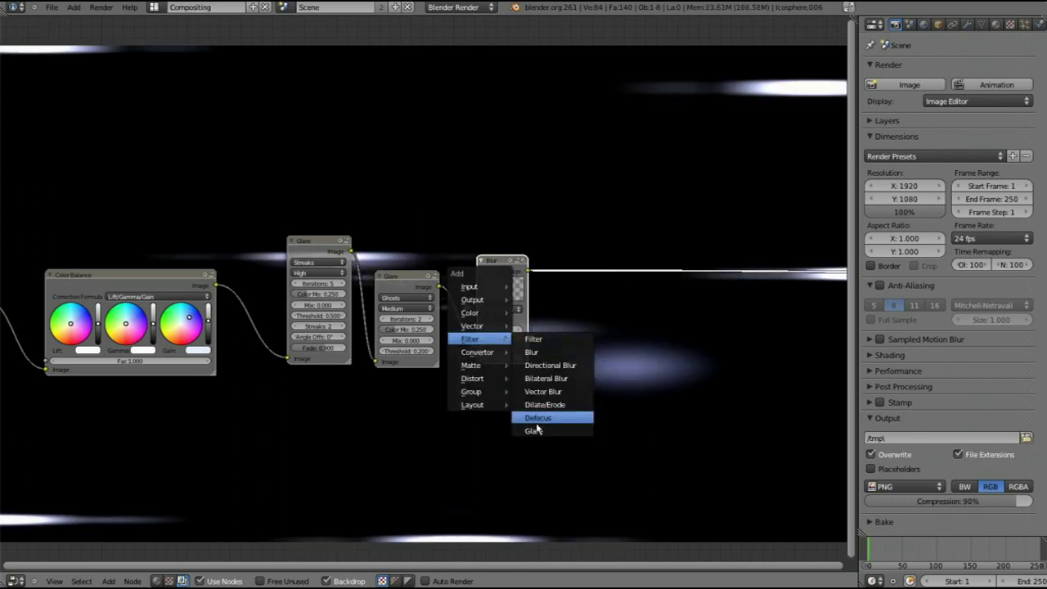
{"action": "left_click", "coordinate": [544, 434]}
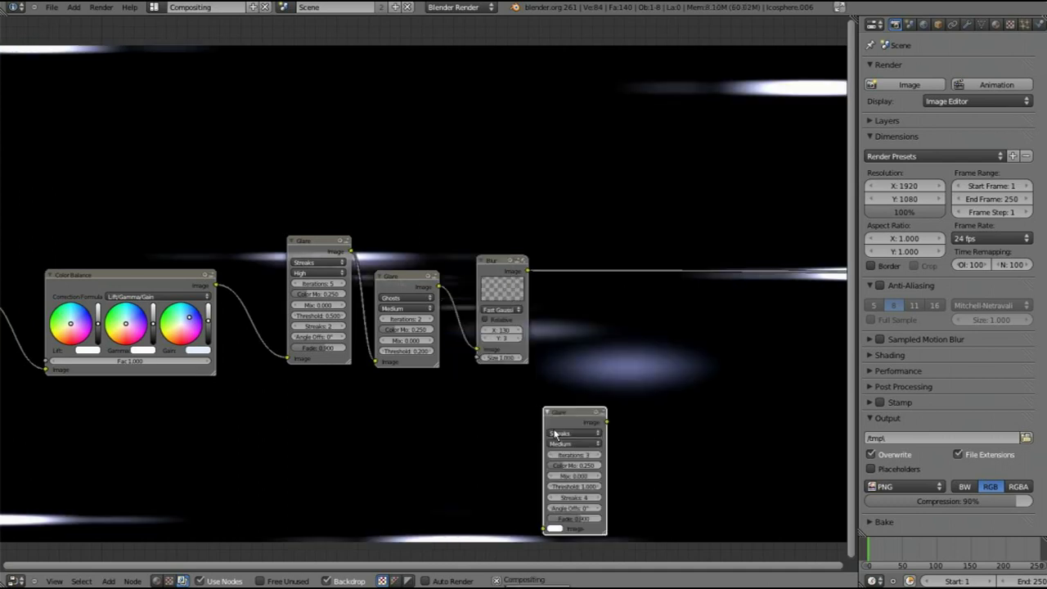
{"action": "left_click", "coordinate": [619, 156]}
{"action": "left_click", "coordinate": [617, 281]}
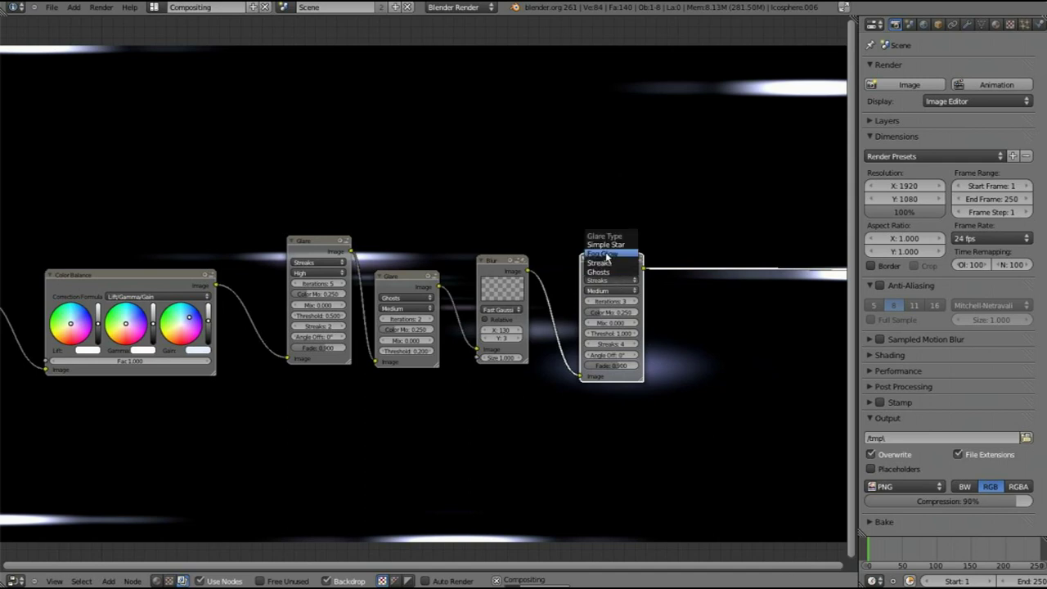
{"action": "left_click", "coordinate": [603, 253]}
{"action": "left_click", "coordinate": [610, 291]}
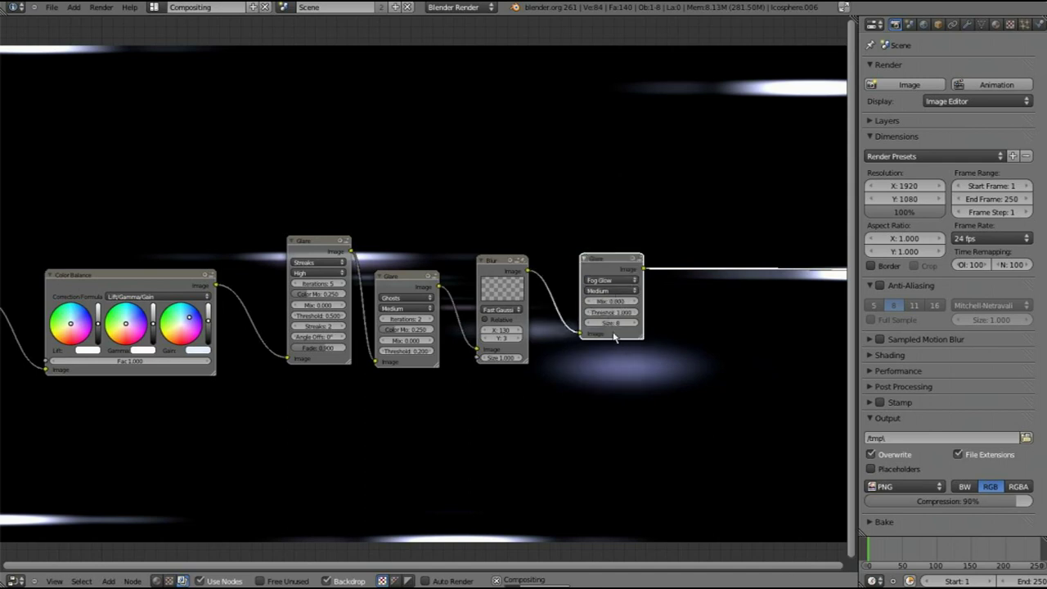
{"action": "left_click", "coordinate": [609, 323]}
Step: Set the Fog Glow glare's size to 9
{"action": "type", "text": "9"}
{"action": "key", "text": "Tab"}
{"action": "key", "text": "Return"}
Step: Add a Glare node after Fog Glow set to Simple Star, Medium quality, threshold 0.7
{"action": "key", "text": "shift+a"}
{"action": "mouse_move", "coordinate": [536, 391]}
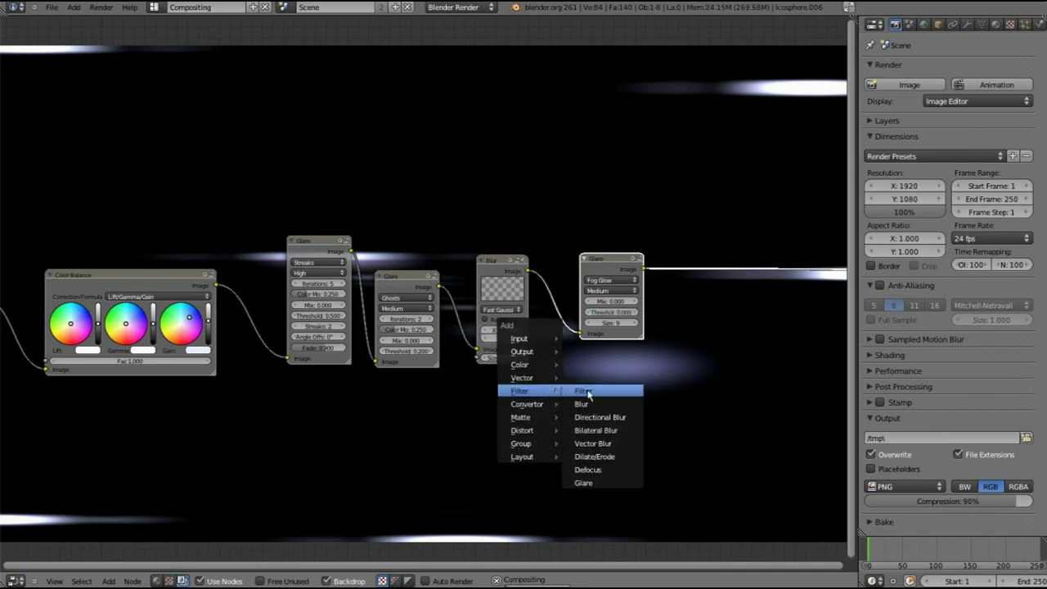
{"action": "left_click", "coordinate": [598, 485]}
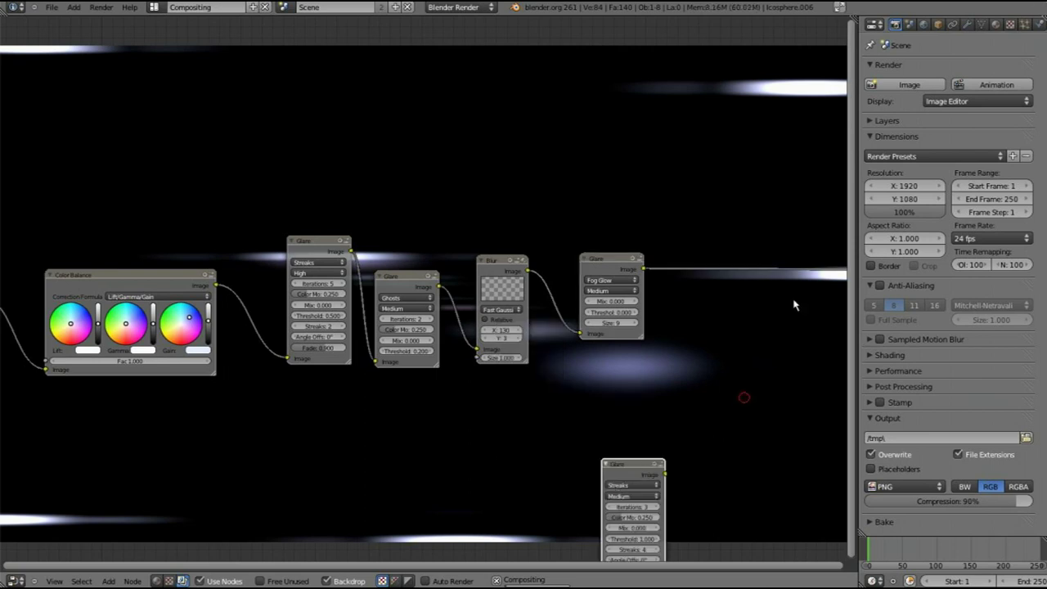
{"action": "left_click", "coordinate": [783, 174]}
{"action": "left_click", "coordinate": [692, 264]}
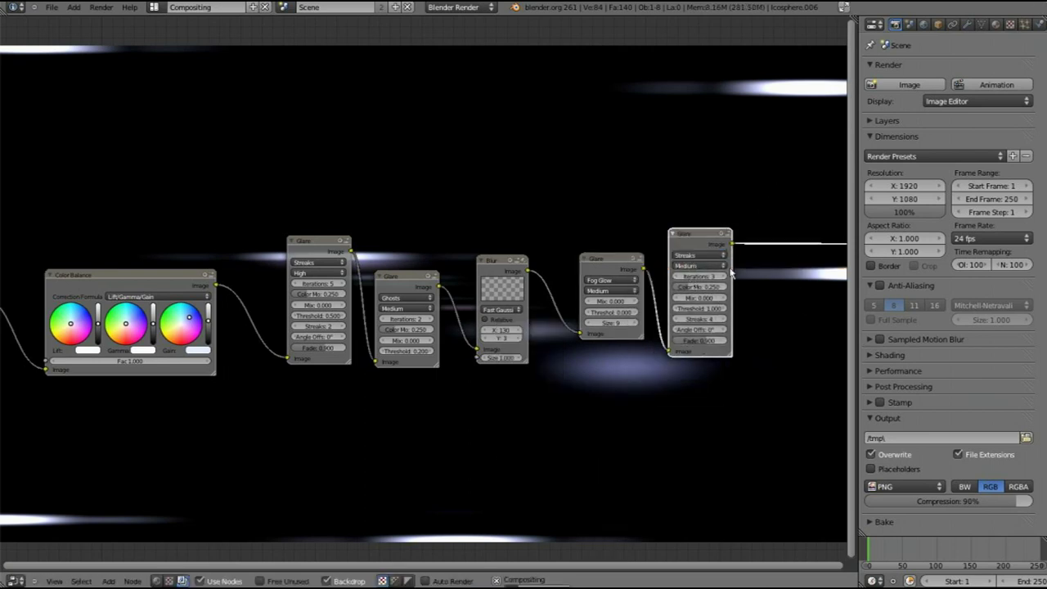
{"action": "left_click", "coordinate": [699, 256]}
{"action": "left_click", "coordinate": [695, 219]}
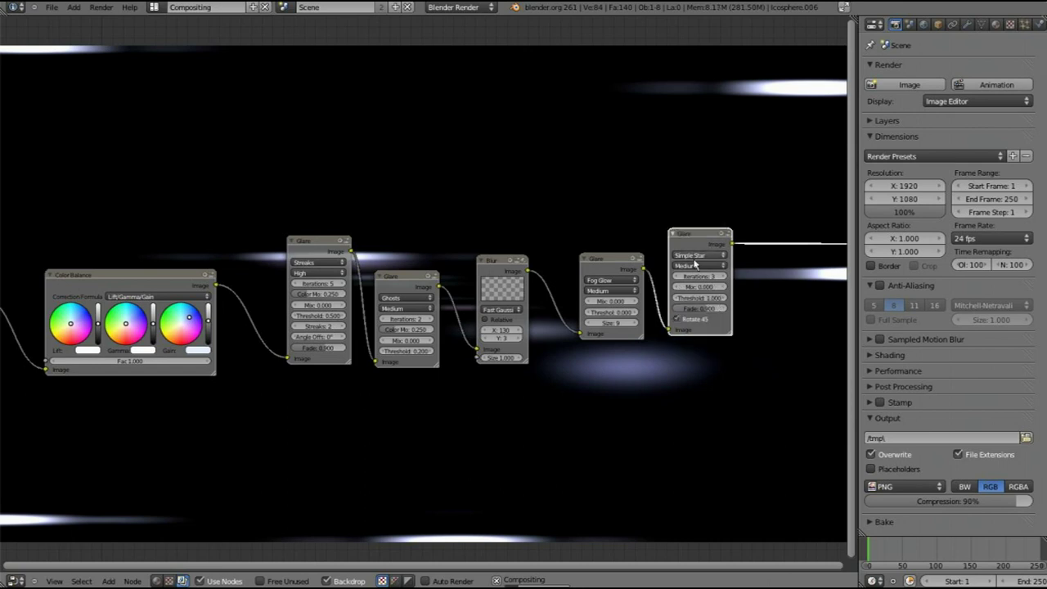
{"action": "left_click", "coordinate": [697, 299]}
{"action": "type", "text": "0.7"}
{"action": "key", "text": "Return"}
{"action": "left_click", "coordinate": [697, 309]}
Step: Set the Simple Star glare's Fade to 0.8
{"action": "type", "text": "0.8"}
{"action": "key", "text": "Return"}
{"action": "middle_click_drag", "start_coordinate": [664, 331], "coordinate": [365, 363]}
{"action": "middle_click_drag", "start_coordinate": [526, 351], "coordinate": [392, 372]}
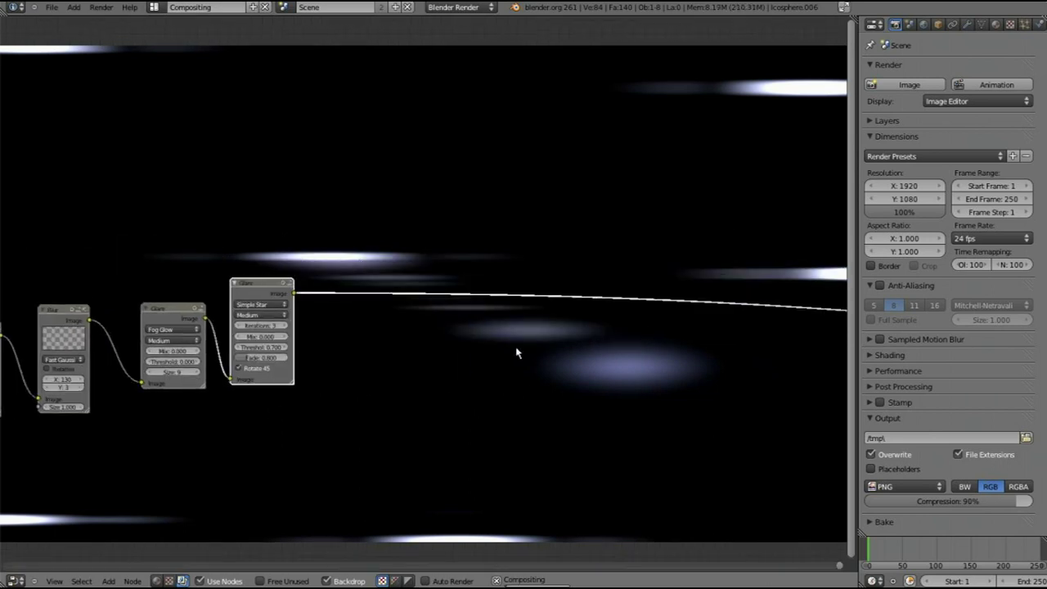
Step: Add an Image node loaded with SplatterColored0010_L.jpg from Downloads
{"action": "key", "text": "shift+a"}
{"action": "mouse_move", "coordinate": [518, 351]}
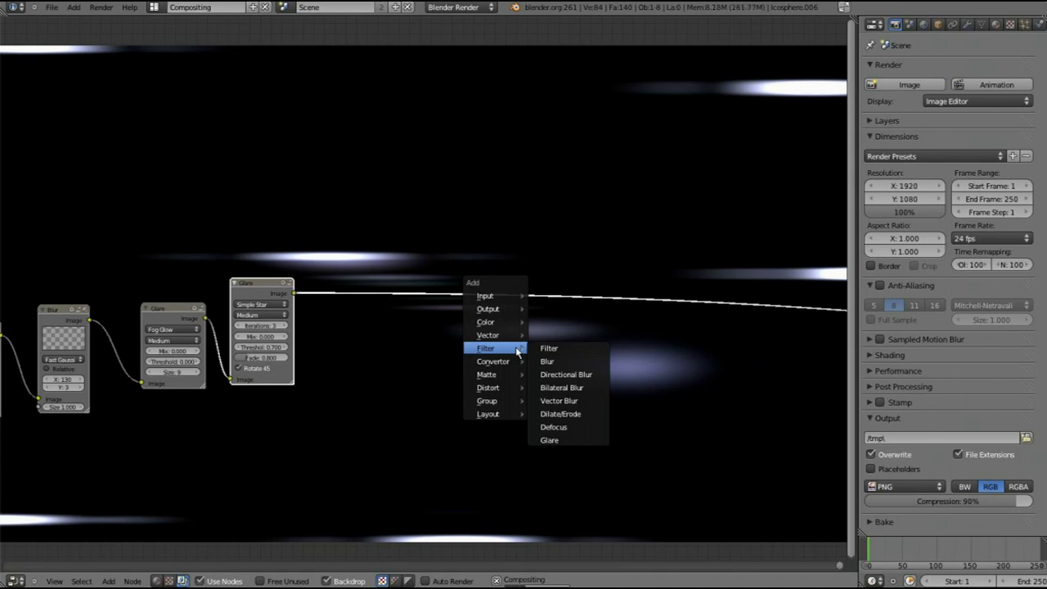
{"action": "mouse_move", "coordinate": [504, 298]}
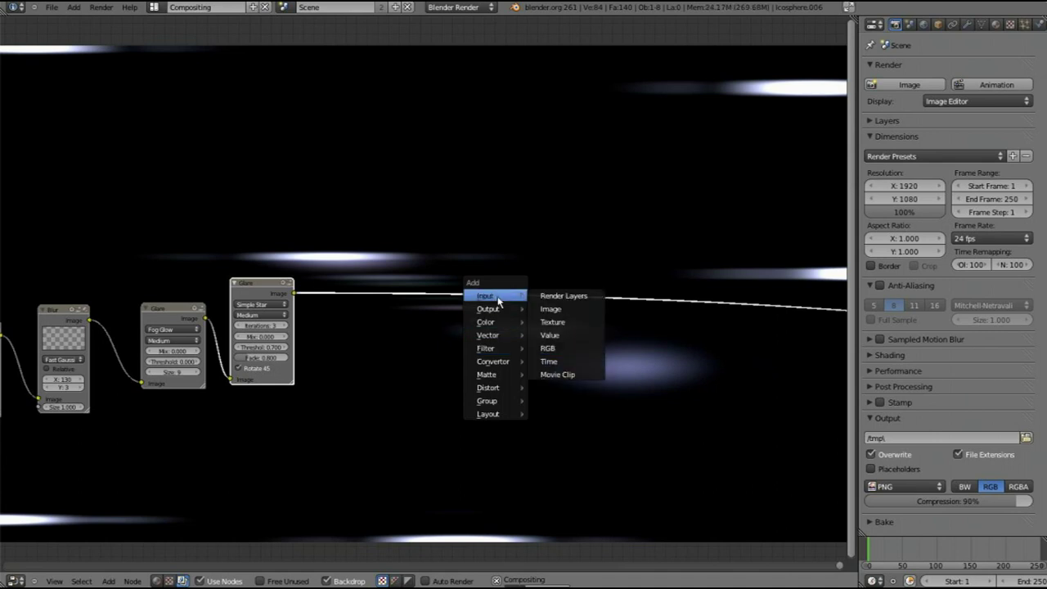
{"action": "left_click", "coordinate": [544, 312]}
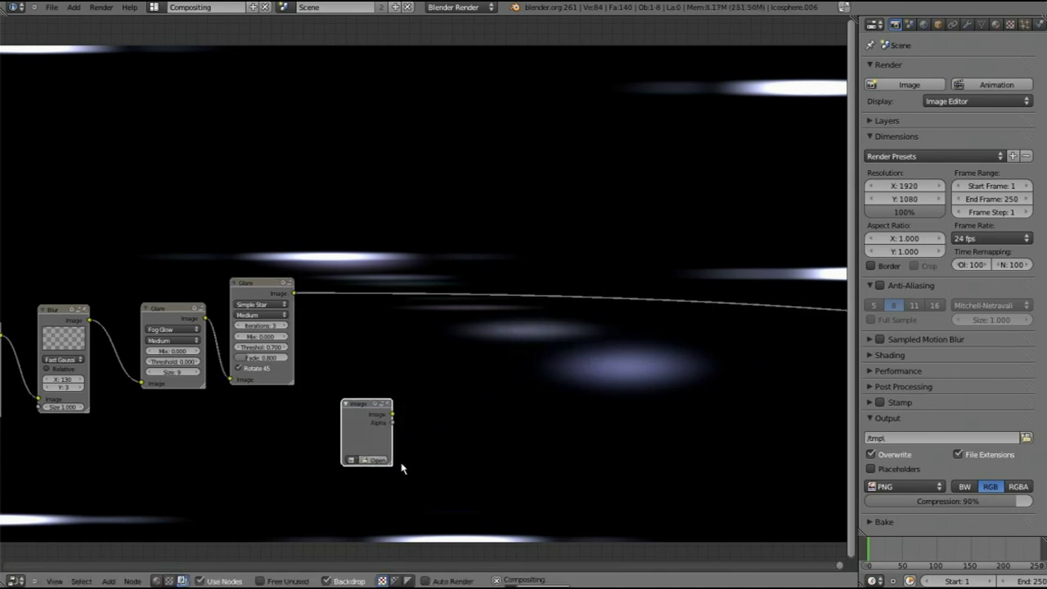
{"action": "left_click", "coordinate": [377, 460]}
{"action": "left_click", "coordinate": [41, 210]}
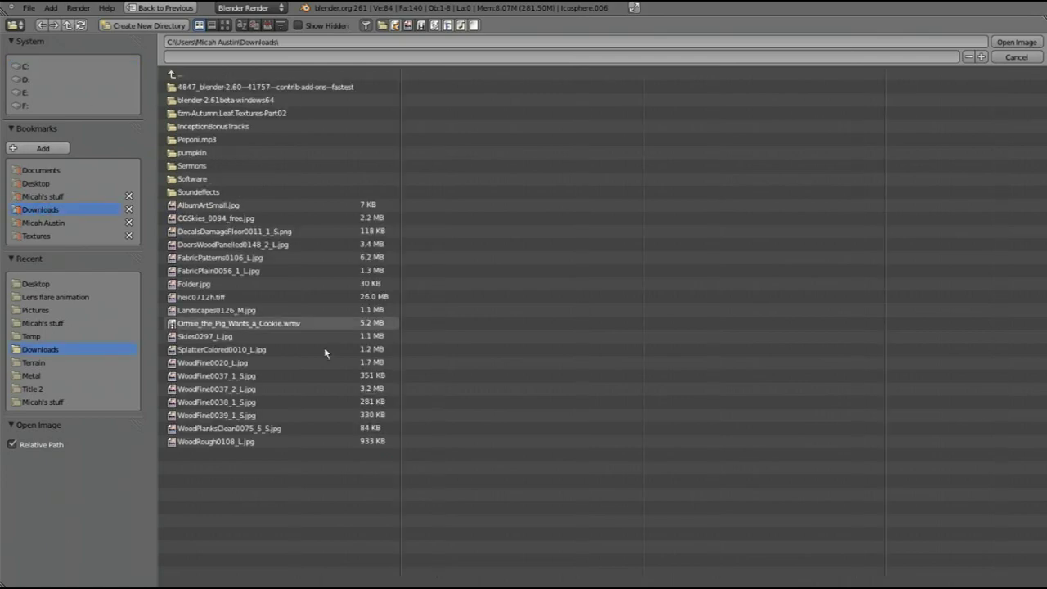
{"action": "left_click", "coordinate": [211, 351]}
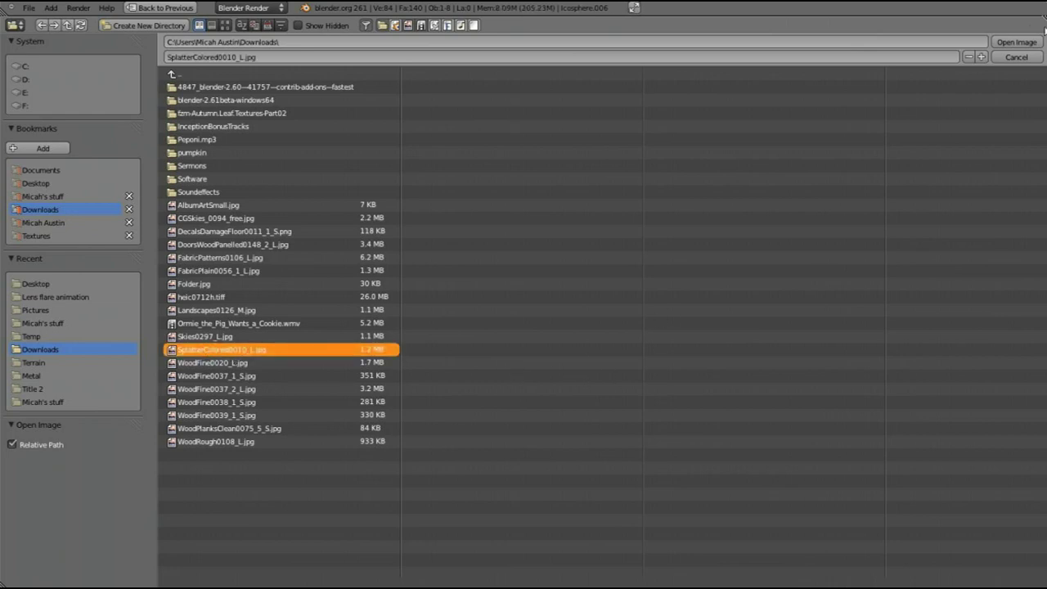
{"action": "key", "text": "Return"}
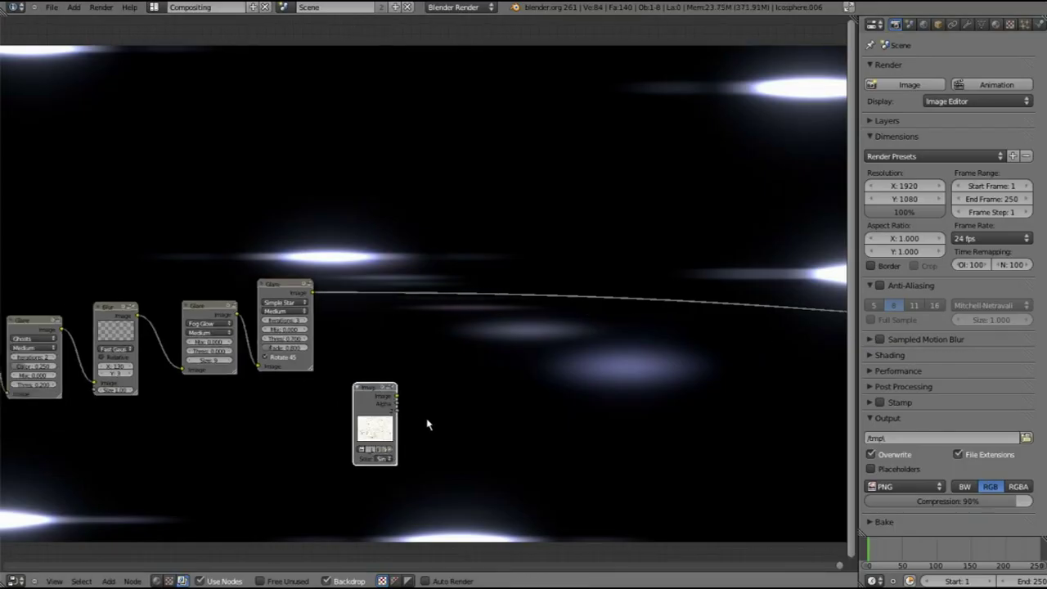
Step: Feed the splatter Image node into a Scale node set to Render Size
{"action": "key", "text": "shift+a"}
{"action": "mouse_move", "coordinate": [428, 424]}
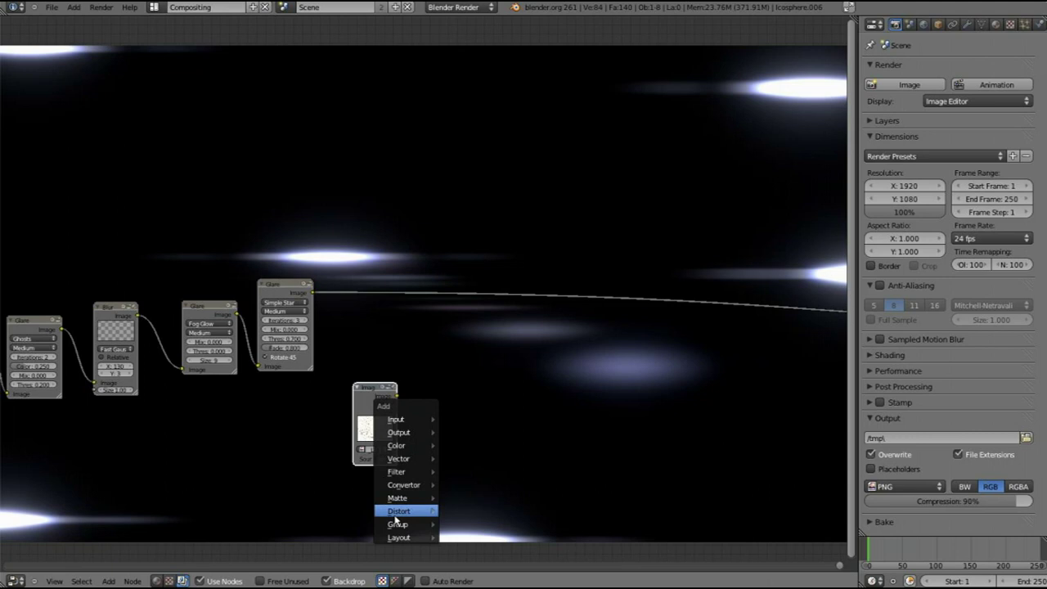
{"action": "mouse_move", "coordinate": [399, 511]}
{"action": "left_click", "coordinate": [472, 407]}
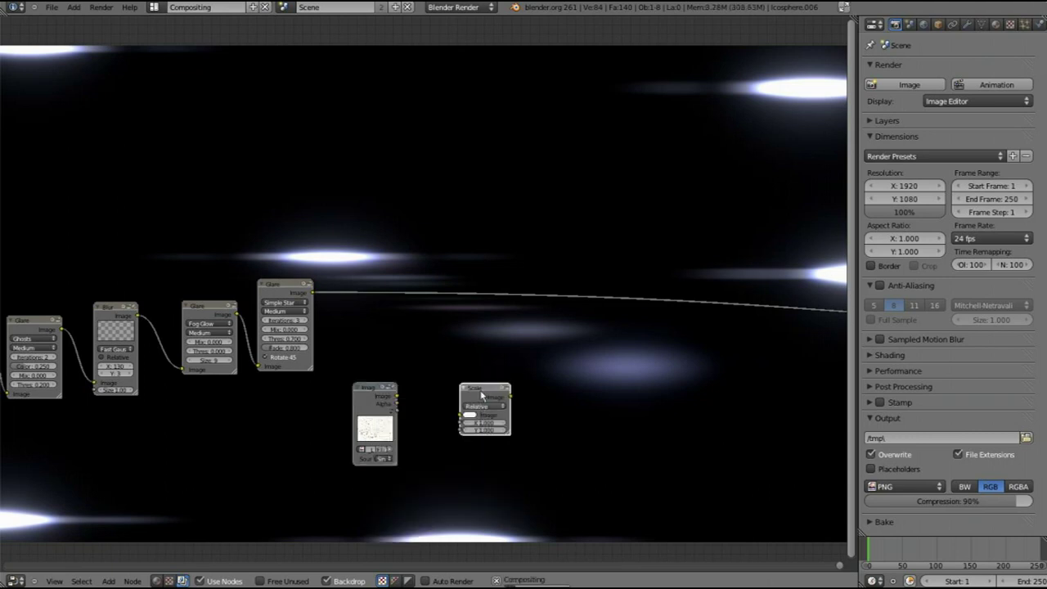
{"action": "left_click", "coordinate": [423, 416]}
{"action": "scroll", "coordinate": [423, 417], "scroll_direction": "up", "scroll_amount": 1}
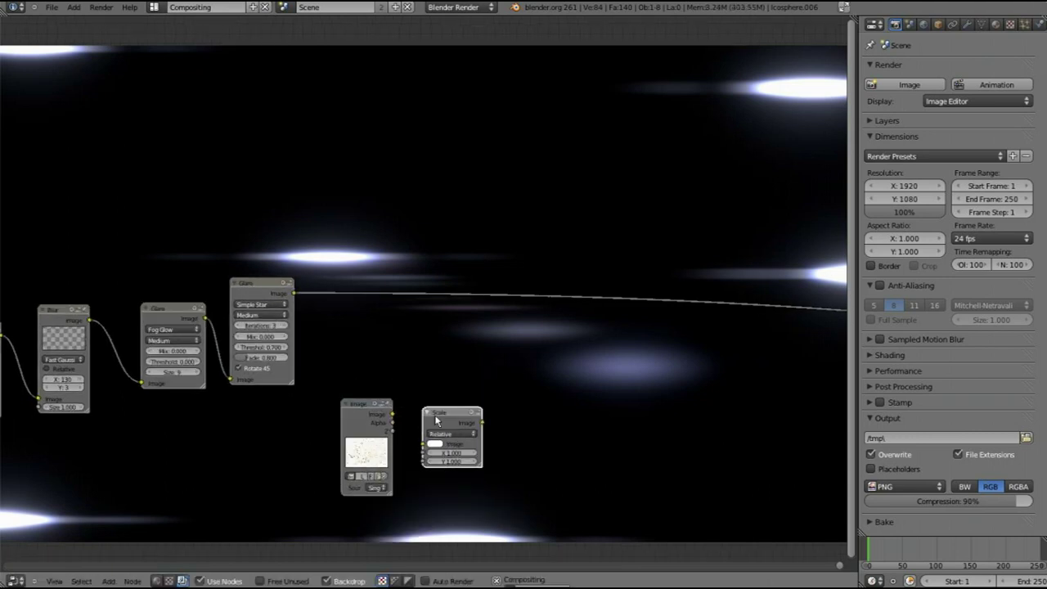
{"action": "left_click", "coordinate": [449, 433]}
{"action": "left_click", "coordinate": [458, 399]}
{"action": "left_click_drag", "start_coordinate": [393, 415], "coordinate": [421, 452]}
{"action": "scroll", "coordinate": [643, 392], "scroll_direction": "down", "scroll_amount": 2}
Step: Add two Math nodes, one above the other, beside the Scale node
{"action": "key", "text": "shift+a"}
{"action": "mouse_move", "coordinate": [644, 390]}
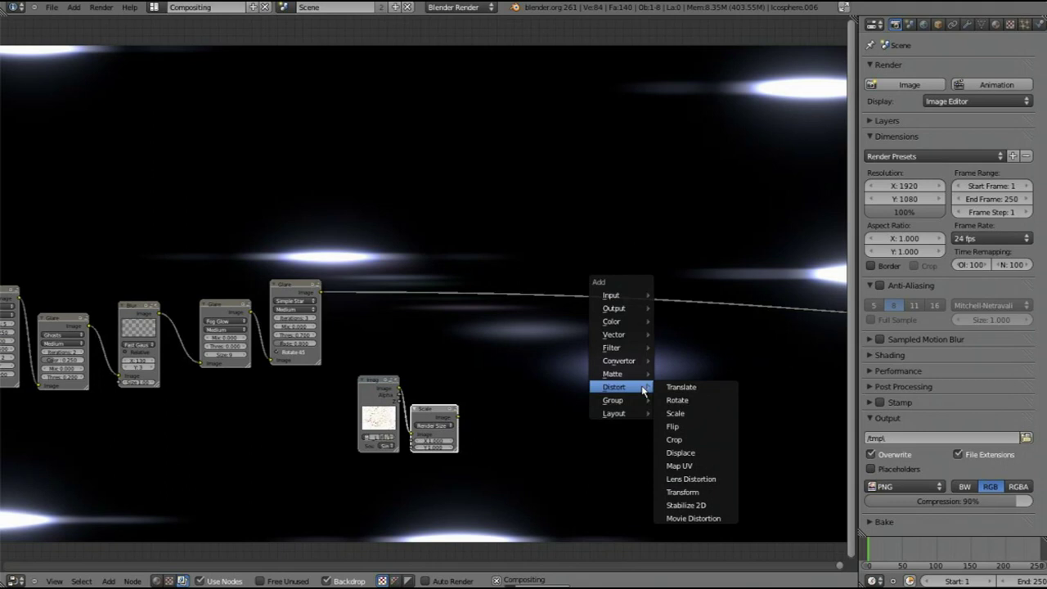
{"action": "key", "text": "Escape"}
{"action": "key", "text": "shift+a"}
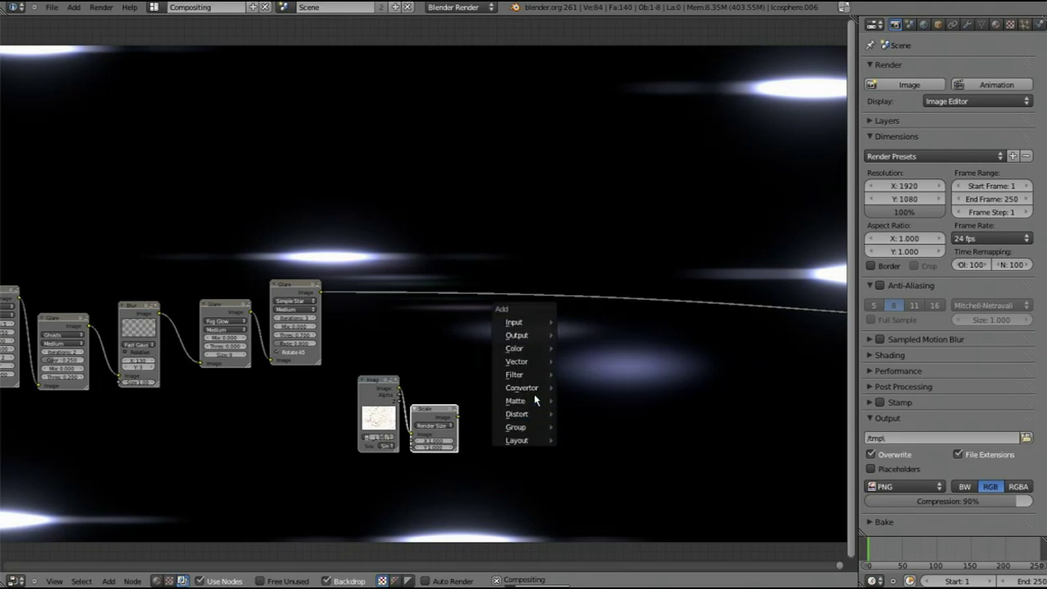
{"action": "mouse_move", "coordinate": [530, 392]}
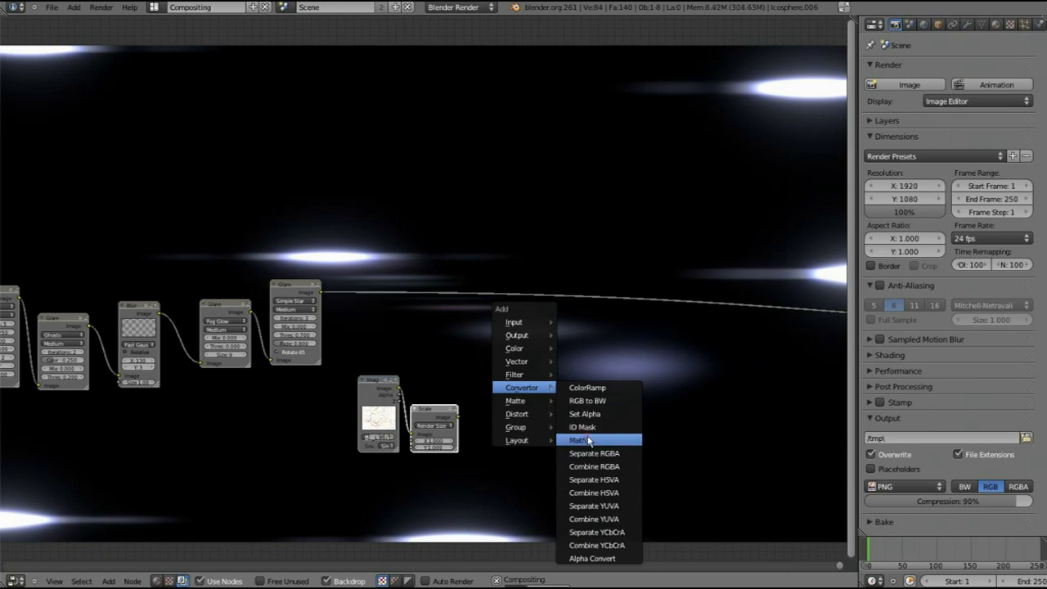
{"action": "left_click", "coordinate": [589, 435]}
{"action": "key", "text": "g"}
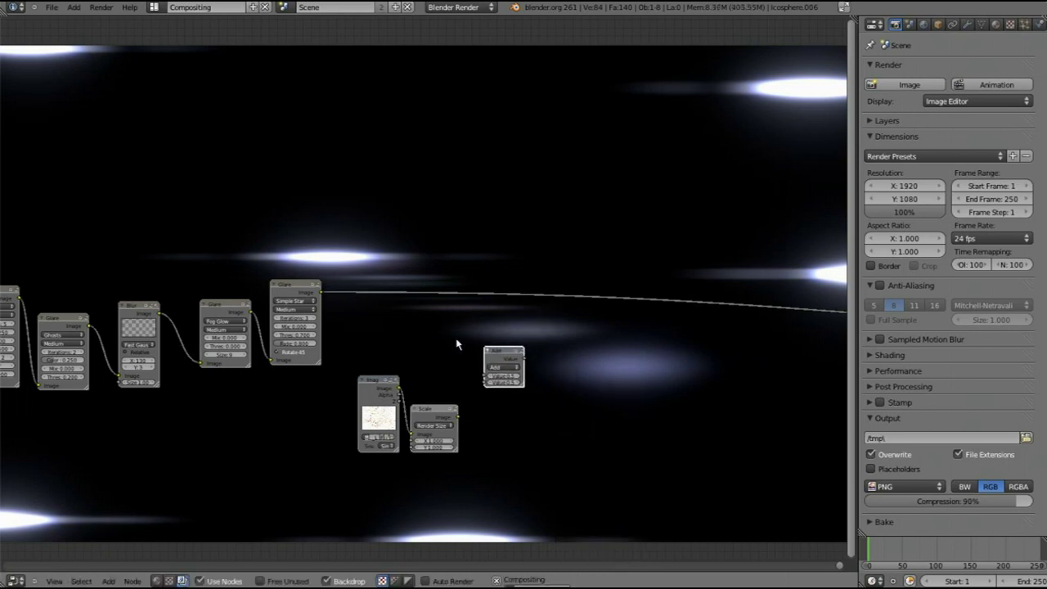
{"action": "left_click", "coordinate": [458, 346]}
{"action": "key", "text": "shift+d"}
{"action": "left_click", "coordinate": [450, 393]}
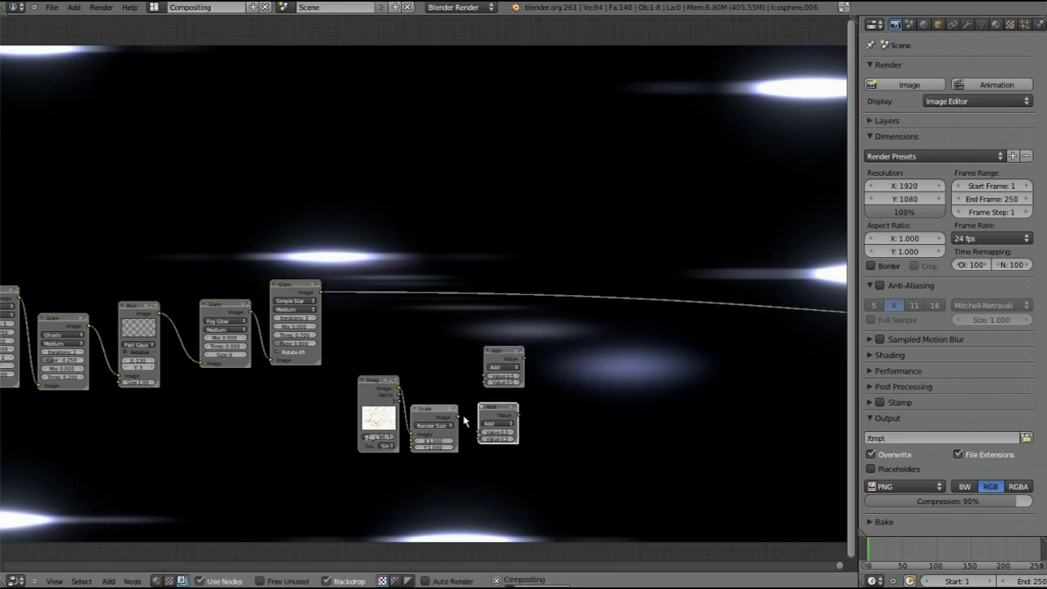
Step: Feed the scaled image into both Math nodes and make the lower one Arccosine
{"action": "left_click_drag", "start_coordinate": [458, 418], "coordinate": [481, 437]}
{"action": "left_click_drag", "start_coordinate": [485, 376], "coordinate": [458, 417]}
{"action": "left_click", "coordinate": [504, 367]}
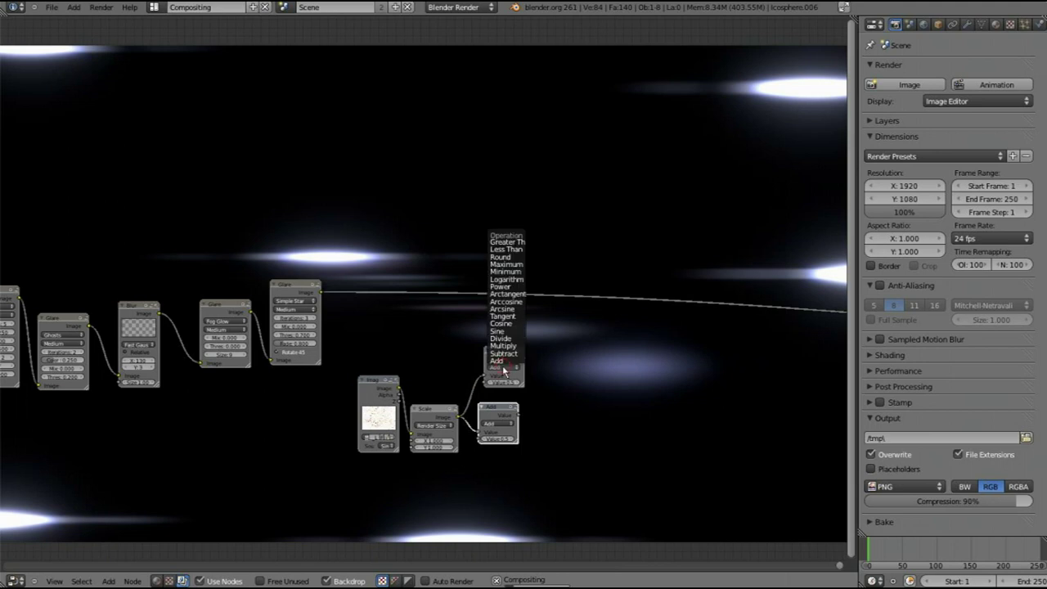
{"action": "left_click", "coordinate": [495, 424]}
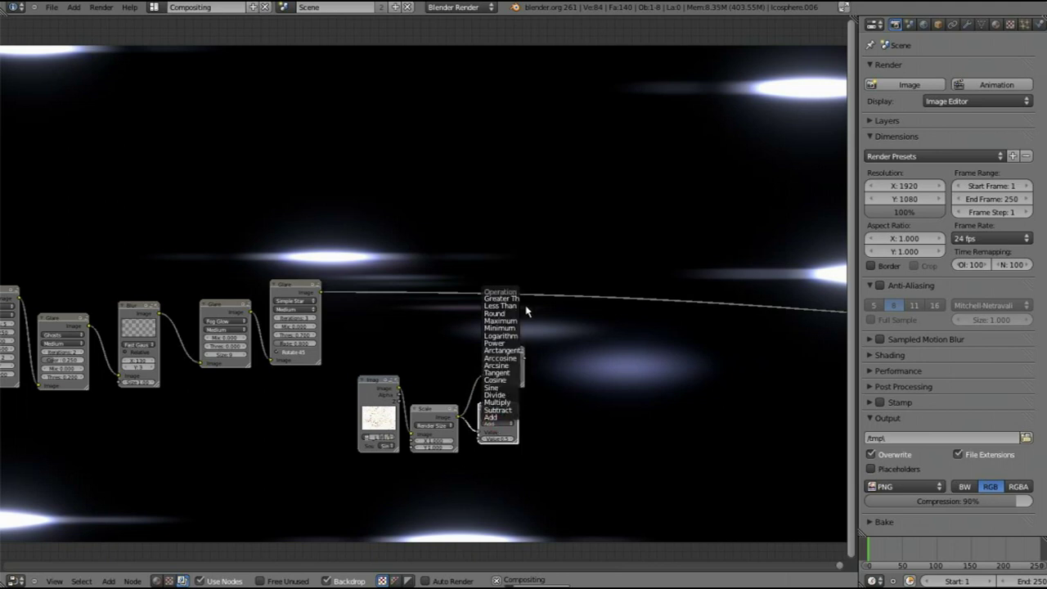
{"action": "left_click", "coordinate": [496, 358]}
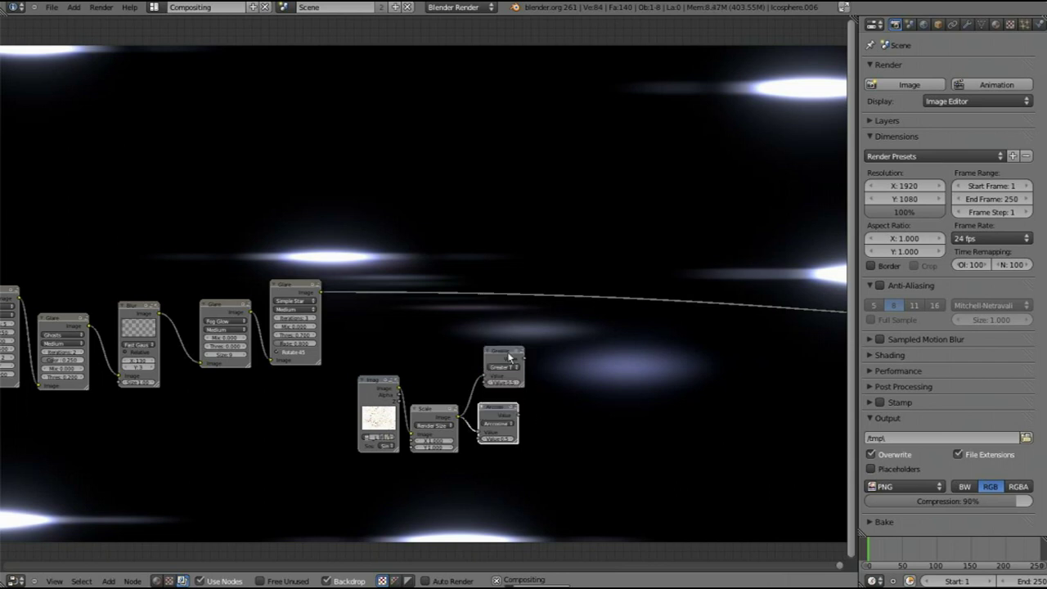
Step: Add two Fast Gaussian Blur nodes, one above the other, beside the Math nodes
{"action": "right_click", "coordinate": [509, 357]}
{"action": "key", "text": "shift+a"}
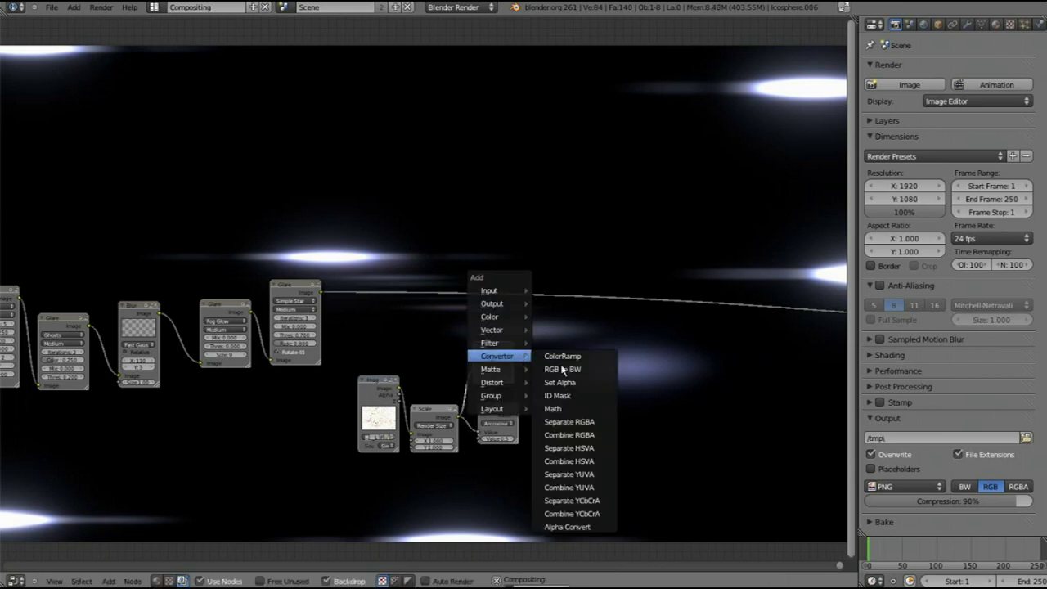
{"action": "mouse_move", "coordinate": [491, 346]}
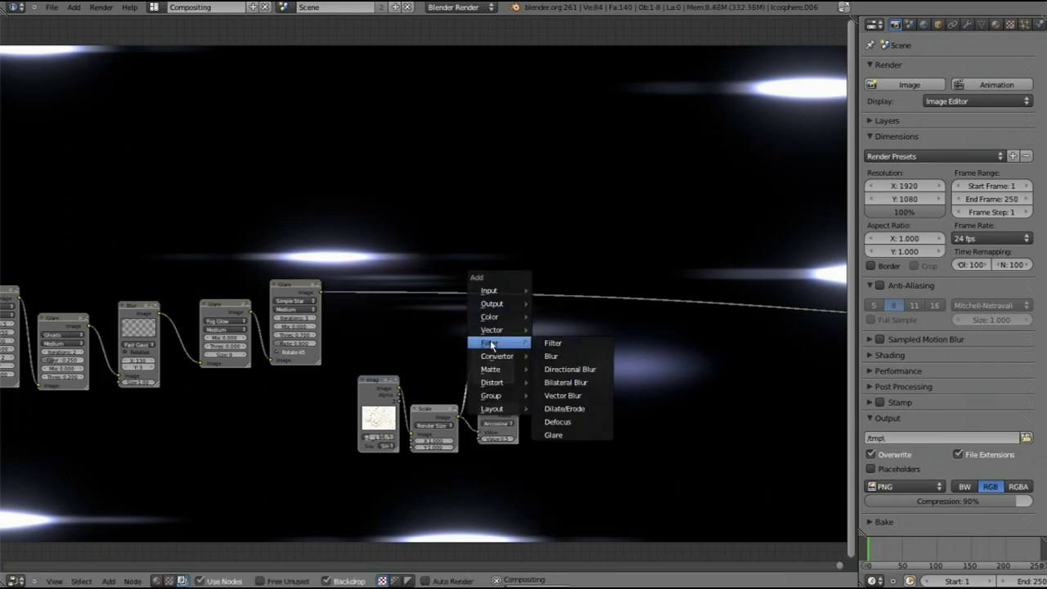
{"action": "left_click", "coordinate": [550, 356]}
{"action": "left_click", "coordinate": [571, 368]}
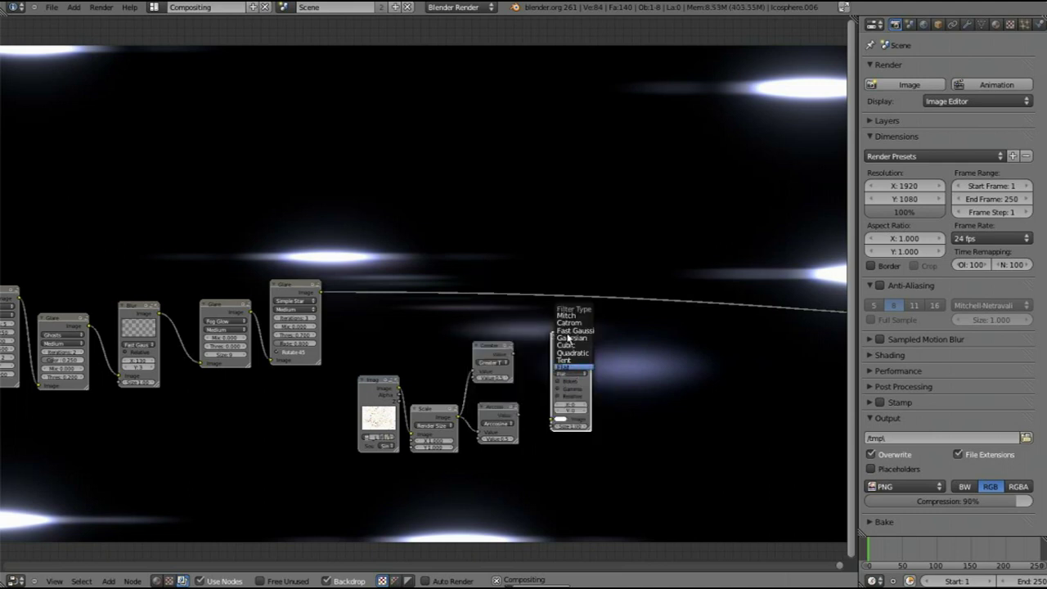
{"action": "left_click", "coordinate": [570, 331]}
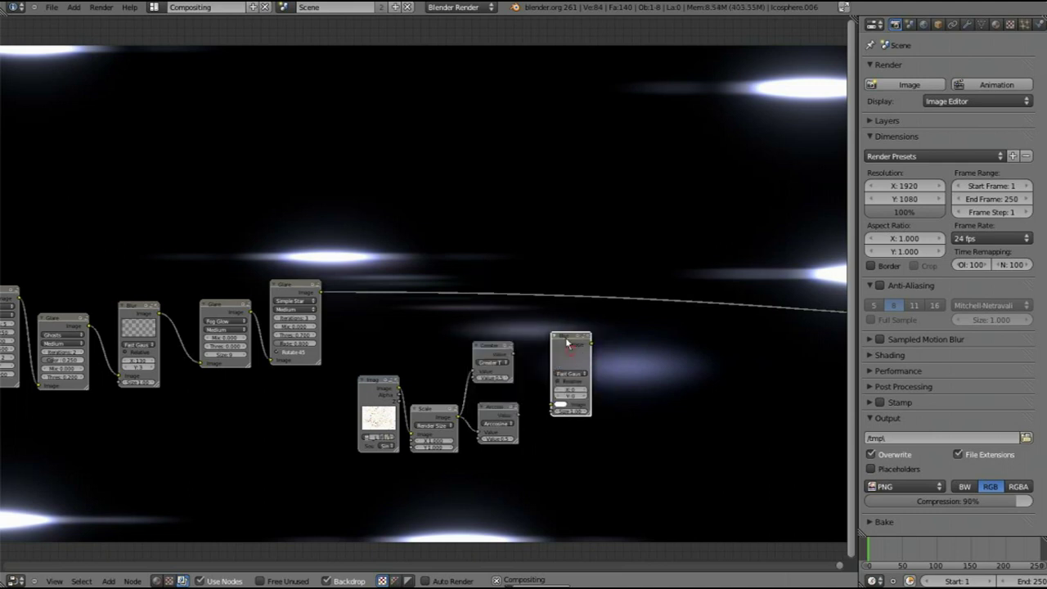
{"action": "left_click_drag", "start_coordinate": [568, 344], "coordinate": [564, 327]}
{"action": "key", "text": "shift+d"}
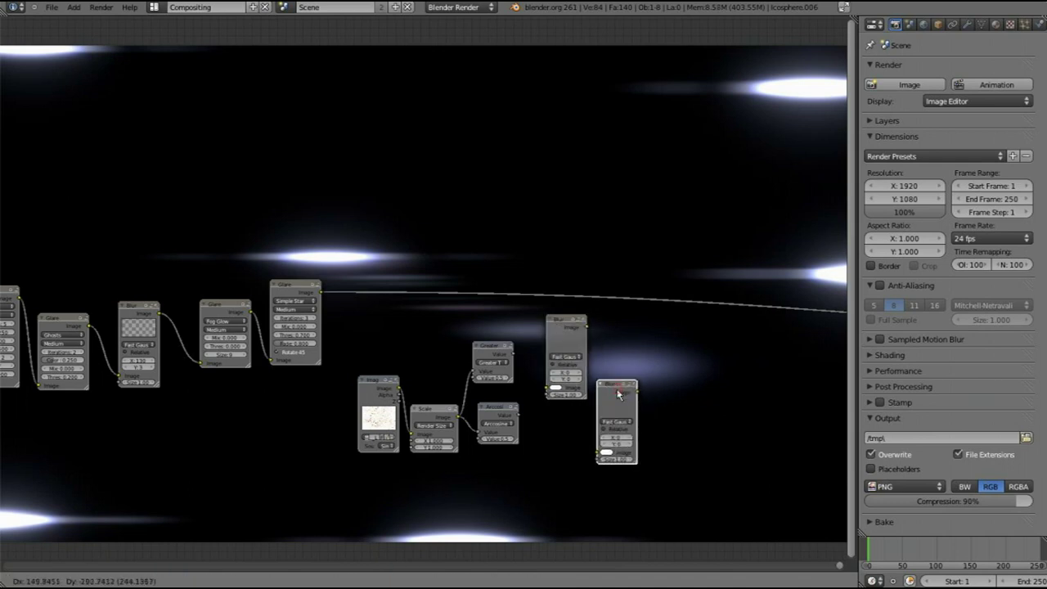
{"action": "left_click", "coordinate": [617, 389]}
Step: Drive the lower Blur's Size from the Arccosine output and set it to X 18, Y 10
{"action": "left_click_drag", "start_coordinate": [519, 417], "coordinate": [601, 463]}
{"action": "left_click", "coordinate": [620, 438]}
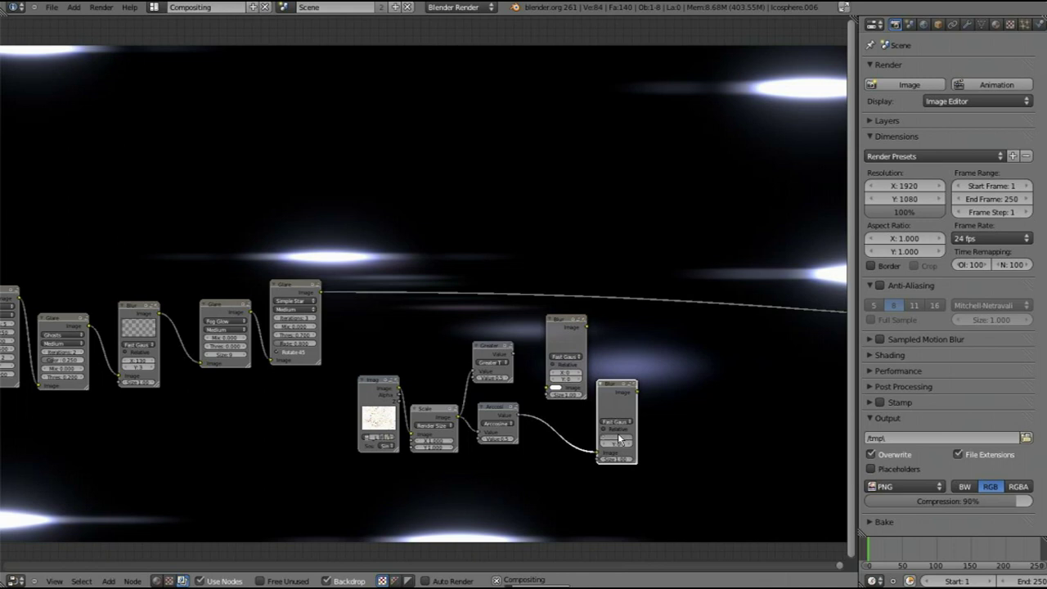
{"action": "type", "text": "10"}
{"action": "key", "text": "Return"}
{"action": "type", "text": "10"}
{"action": "key", "text": "Return"}
Step: Set the upper Blur's size to 8 by 8
{"action": "left_click", "coordinate": [567, 373]}
{"action": "type", "text": "0"}
{"action": "key", "text": "Return"}
{"action": "left_click", "coordinate": [566, 380]}
{"action": "type", "text": "8"}
{"action": "key", "text": "Return"}
Step: Insert a Multiply Mix node into the Simple Star glare's output link
{"action": "scroll", "coordinate": [600, 303], "scroll_direction": "up", "scroll_amount": 3}
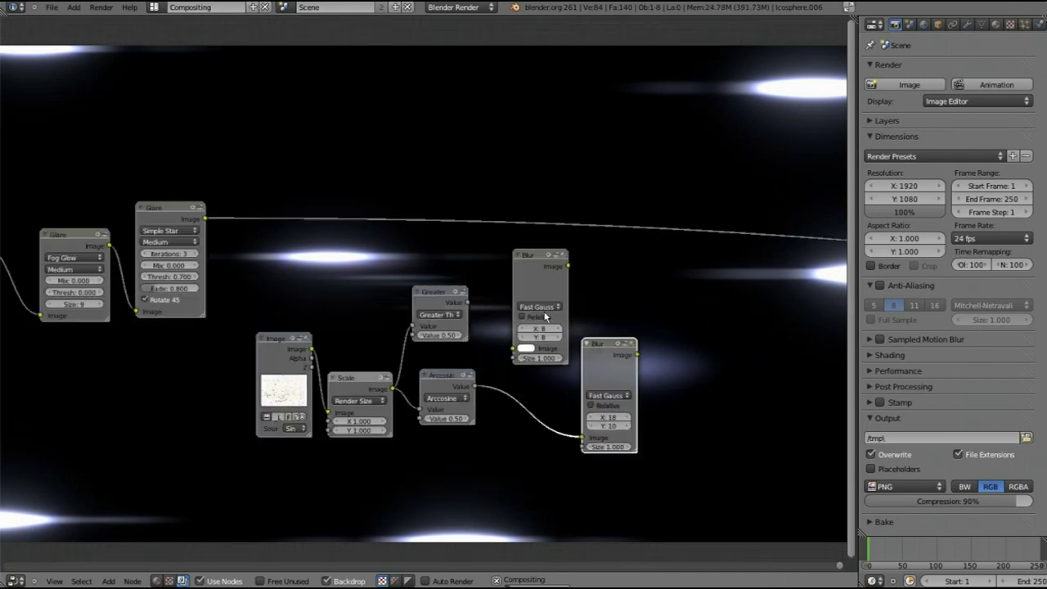
{"action": "key", "text": "shift+a"}
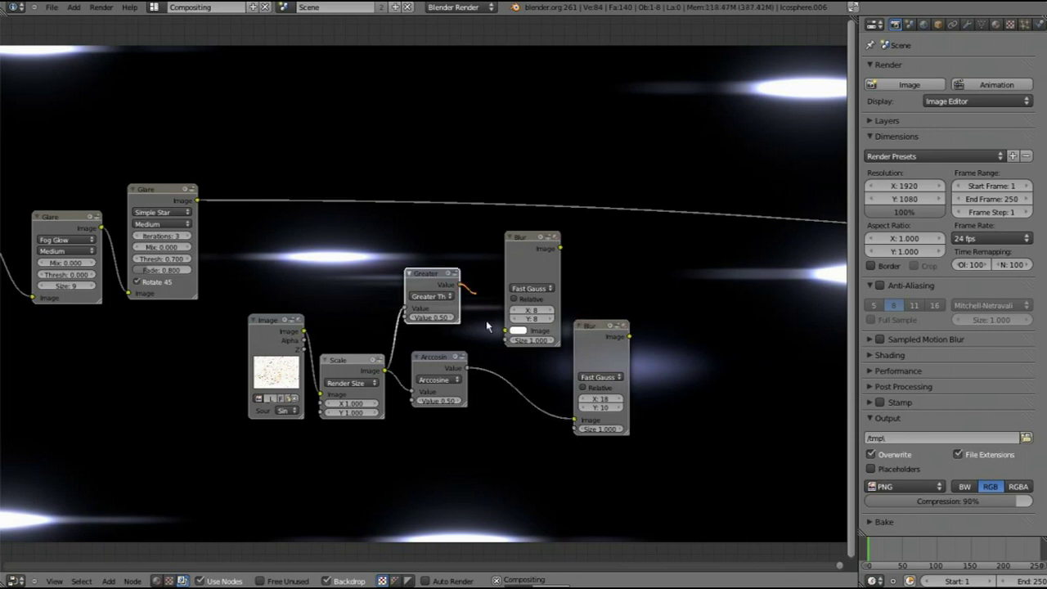
{"action": "left_click_drag", "start_coordinate": [487, 327], "coordinate": [504, 334]}
{"action": "key", "text": "shift+a"}
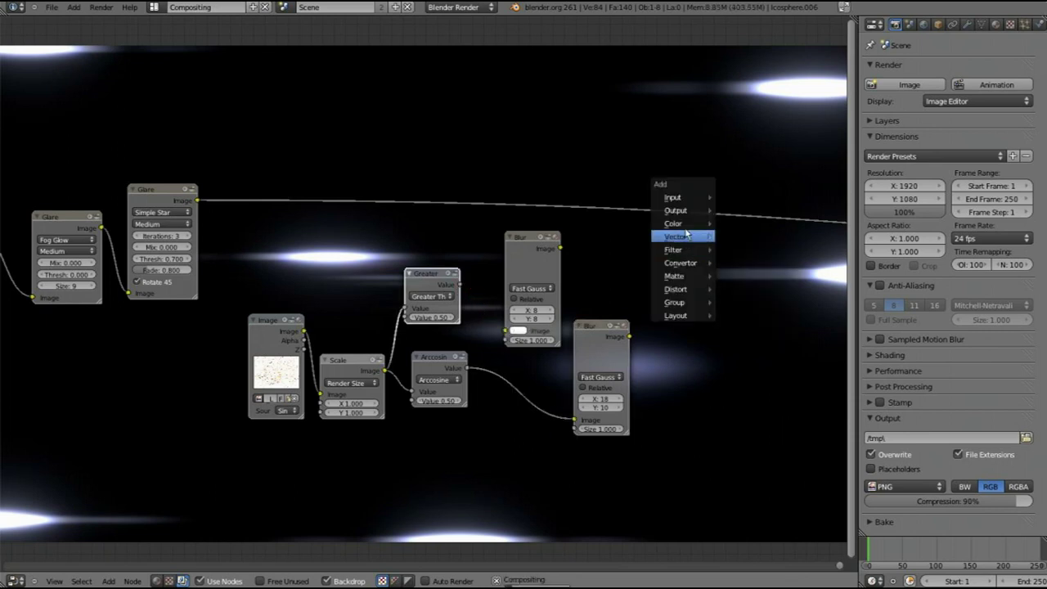
{"action": "mouse_move", "coordinate": [672, 224]}
{"action": "left_click", "coordinate": [760, 236]}
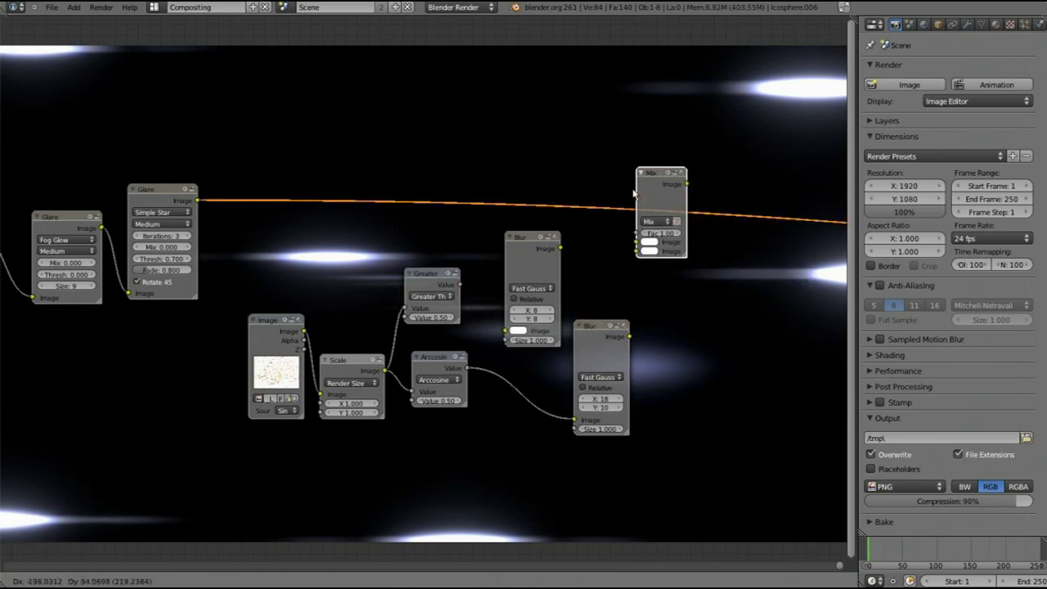
{"action": "left_click", "coordinate": [634, 194]}
{"action": "left_click", "coordinate": [652, 222]}
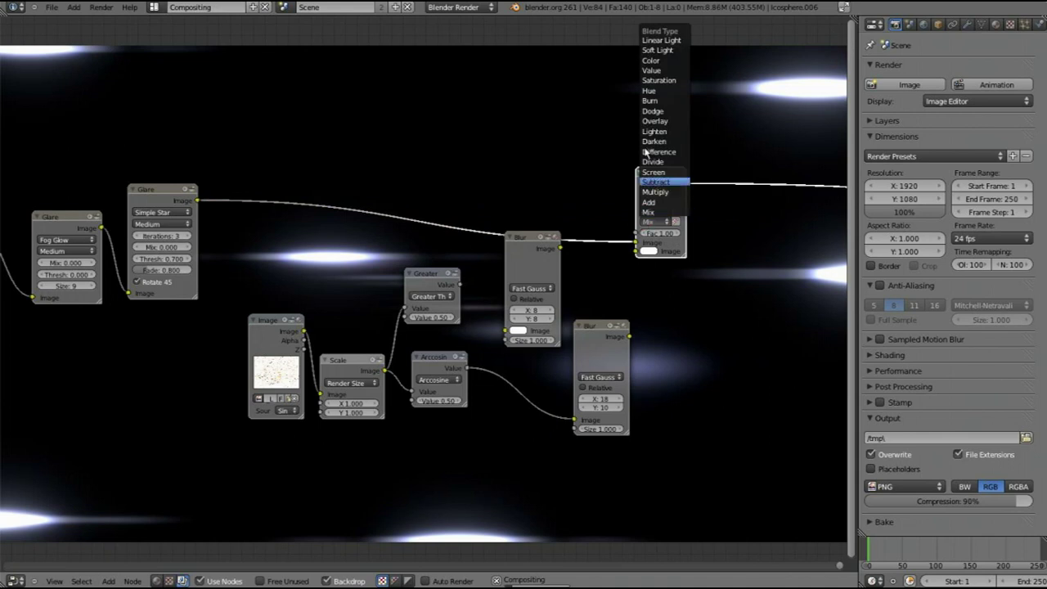
{"action": "left_click", "coordinate": [655, 192]}
{"action": "scroll", "coordinate": [657, 196], "scroll_direction": "down", "scroll_amount": 1}
Step: Duplicate the Multiply node onto the output link and feed each Blur into one Multiply
{"action": "key", "text": "shift+d"}
{"action": "left_click", "coordinate": [764, 236]}
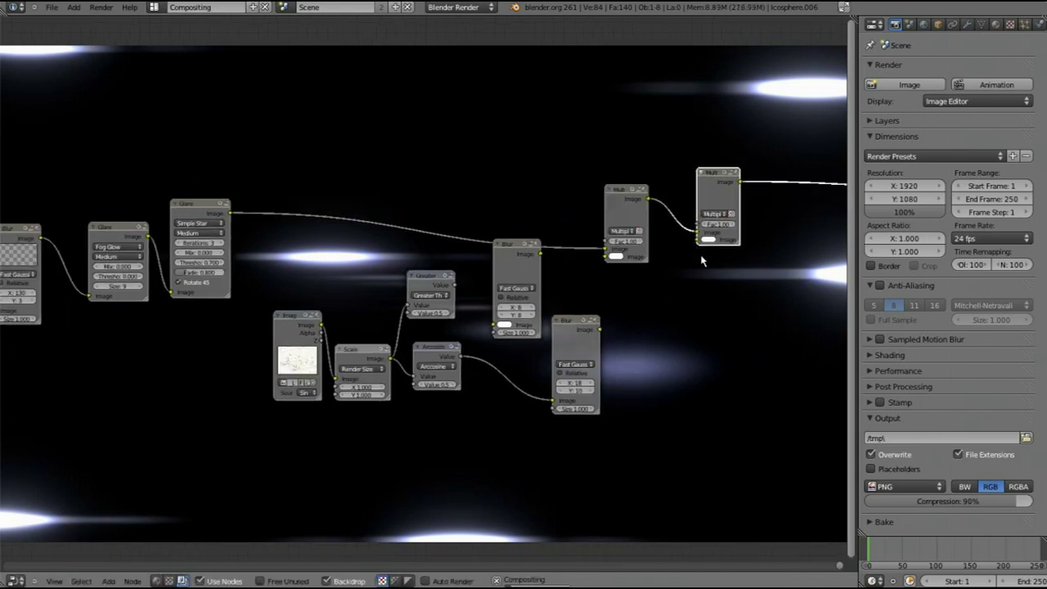
{"action": "left_click_drag", "start_coordinate": [599, 329], "coordinate": [696, 240]}
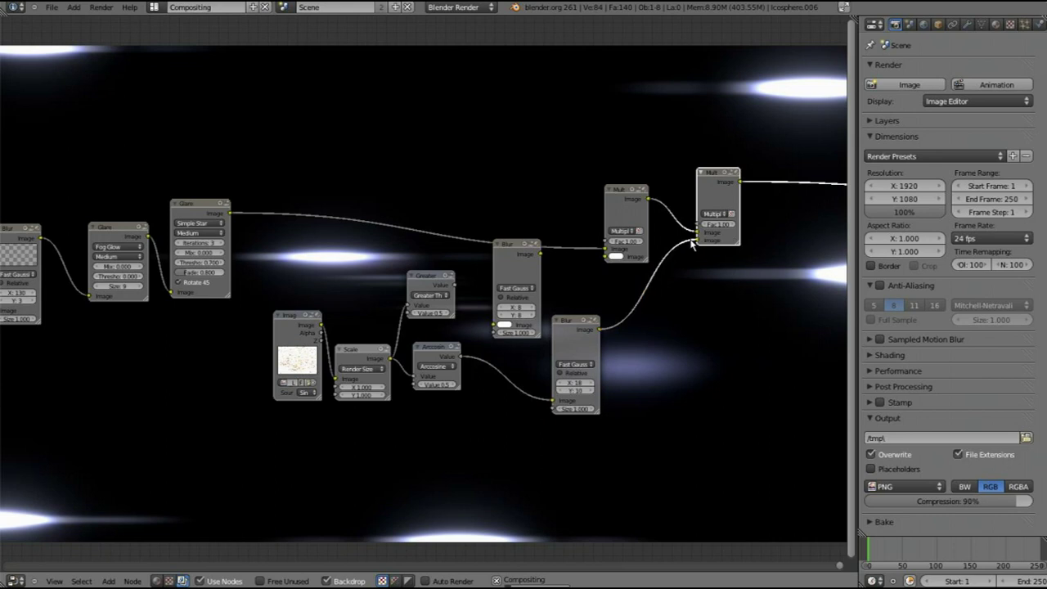
{"action": "left_click_drag", "start_coordinate": [540, 254], "coordinate": [606, 256]}
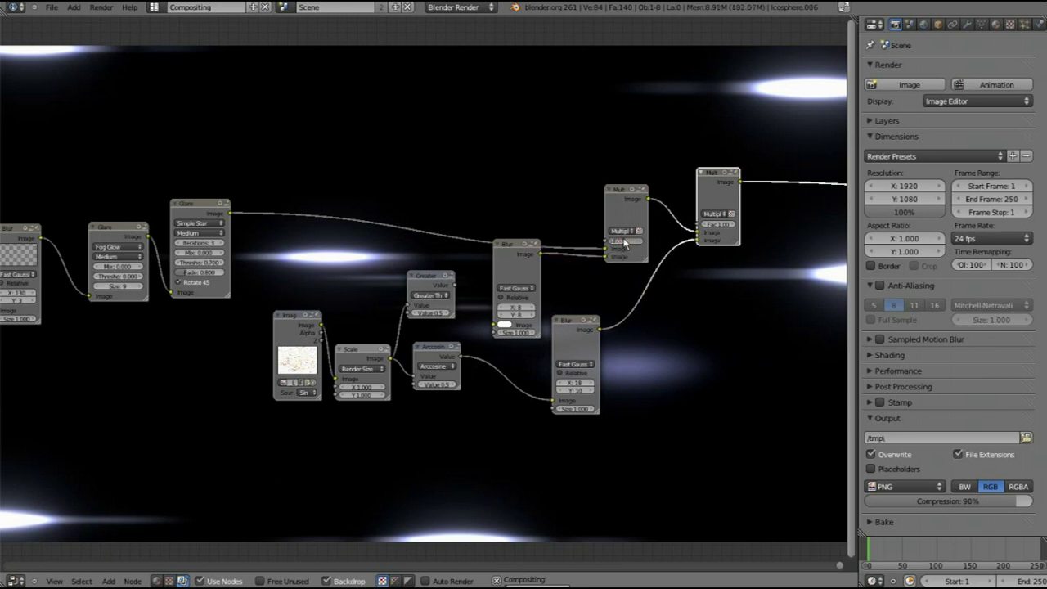
Step: Set the Fac of both Multiply nodes to 0.80
{"action": "key", "text": "Return"}
{"action": "left_click", "coordinate": [716, 225]}
{"action": "key", "text": "Return"}
Step: Move the Fog Glow and Simple Star glare nodes further right
{"action": "scroll", "coordinate": [589, 170], "scroll_direction": "down", "scroll_amount": 3}
{"action": "left_click", "coordinate": [244, 255]}
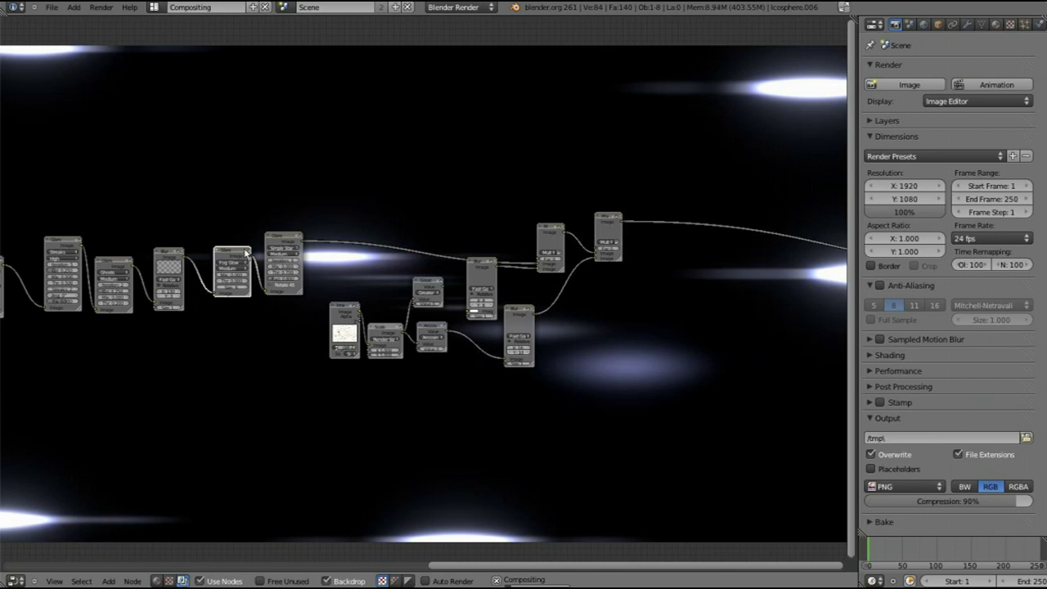
{"action": "left_click", "coordinate": [279, 247]}
{"action": "key", "text": "g"}
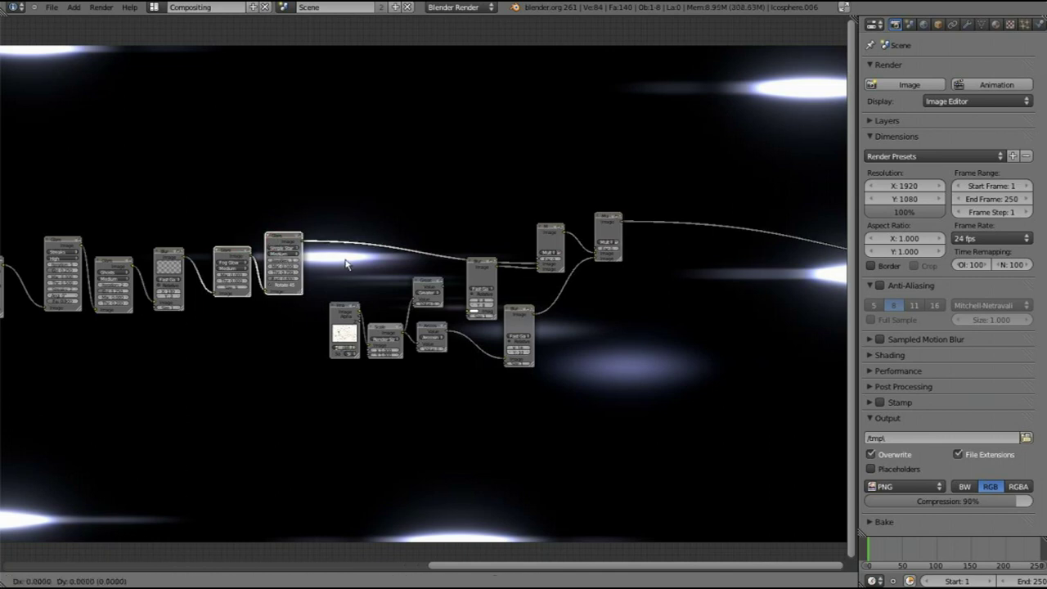
{"action": "left_click", "coordinate": [419, 264]}
Step: Insert a Prewitt Filter node between the X 130 Blur and the Fog Glow node
{"action": "key", "text": "shift+a"}
{"action": "mouse_move", "coordinate": [200, 310]}
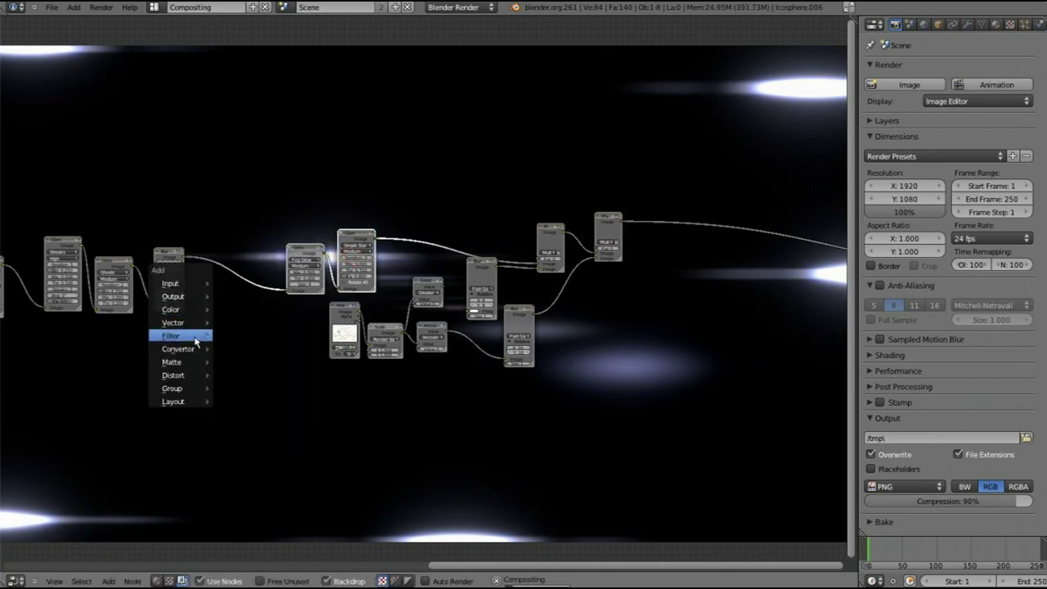
{"action": "mouse_move", "coordinate": [199, 340]}
{"action": "left_click", "coordinate": [237, 337]}
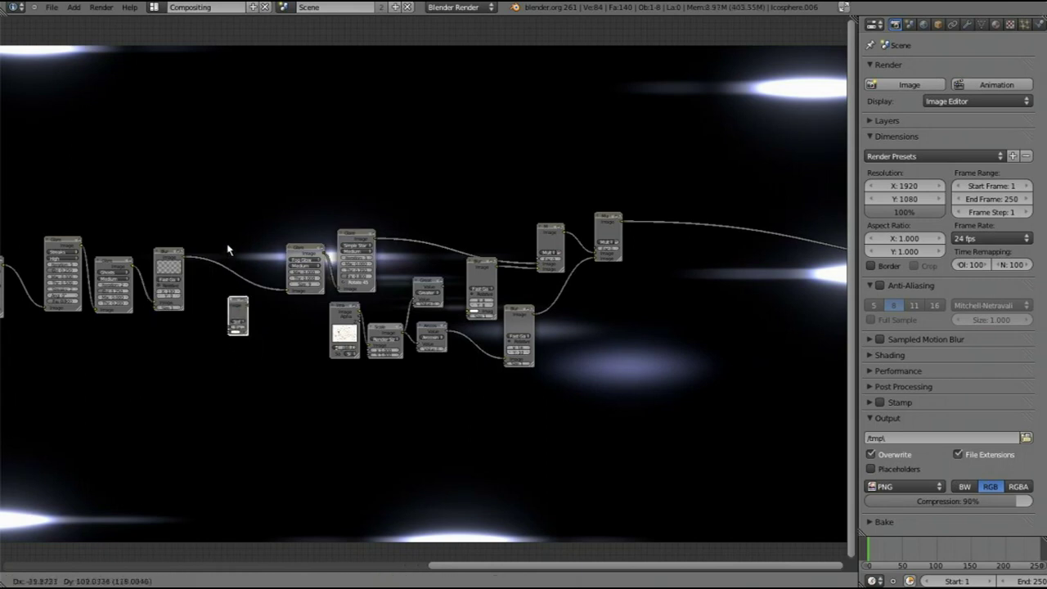
{"action": "left_click", "coordinate": [238, 281]}
{"action": "scroll", "coordinate": [239, 280], "scroll_direction": "up", "scroll_amount": 4}
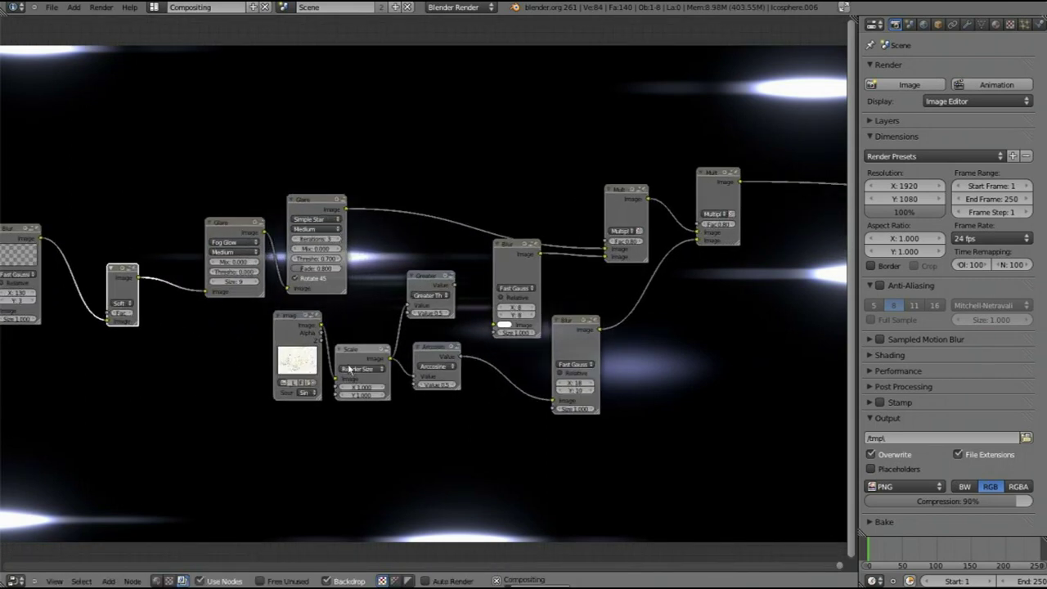
{"action": "left_click", "coordinate": [232, 273]}
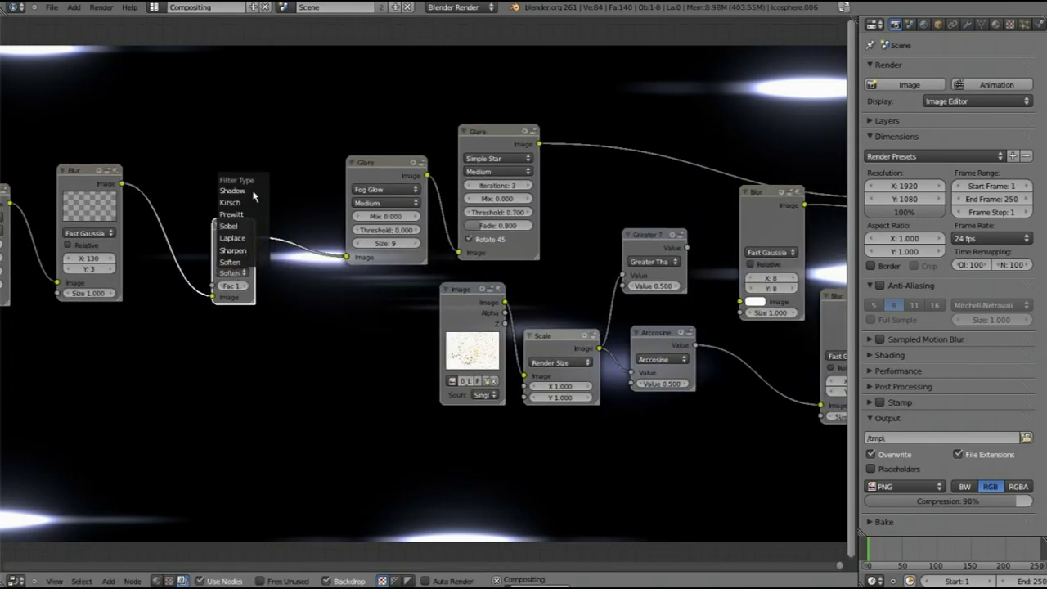
{"action": "left_click", "coordinate": [231, 214]}
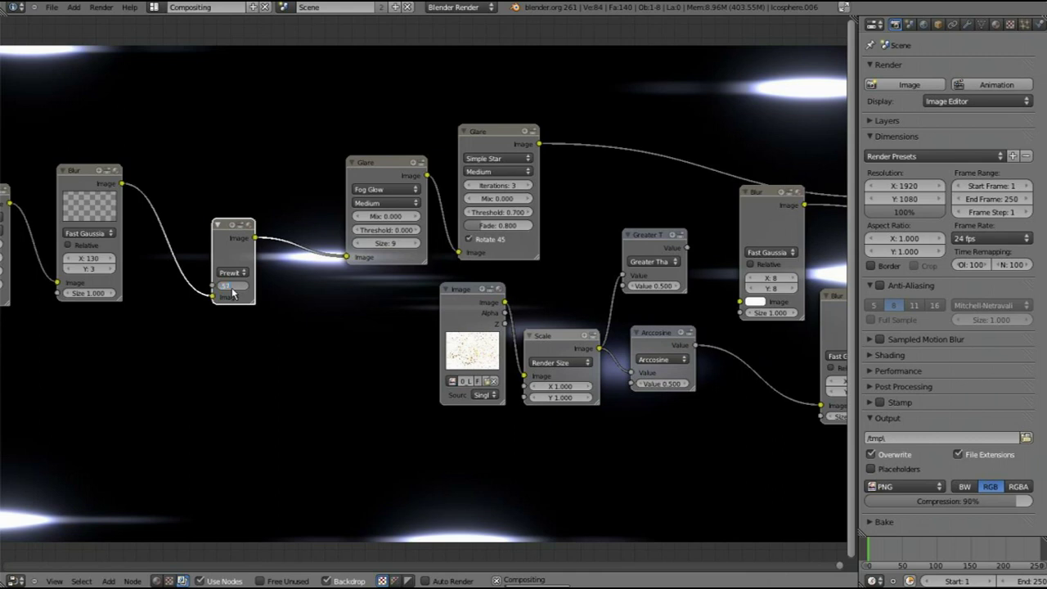
{"action": "scroll", "coordinate": [192, 303], "scroll_direction": "down", "scroll_amount": 4}
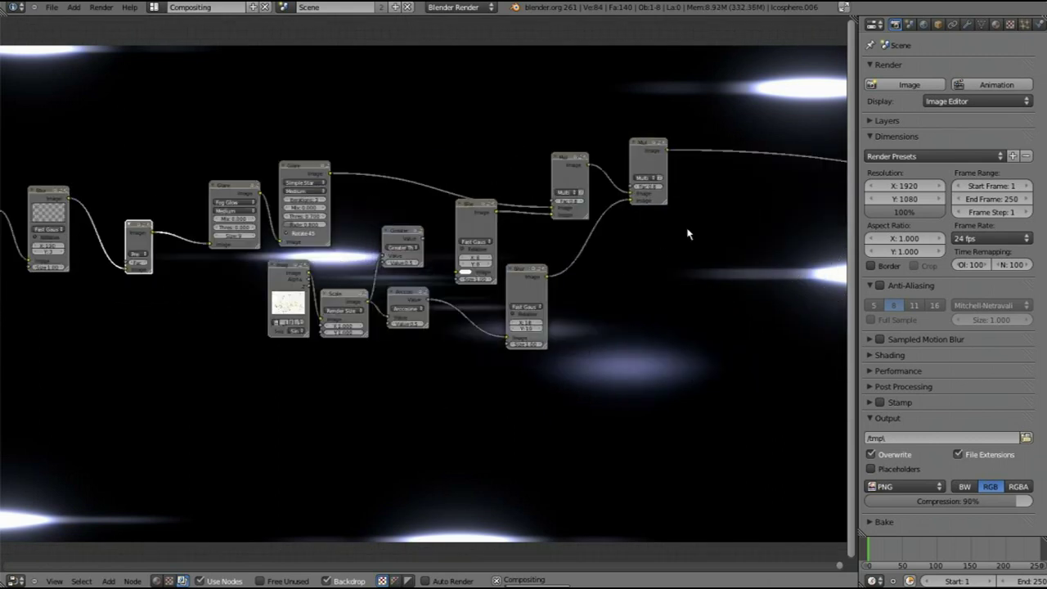
Step: Insert a Color Balance node after the last Multiply node and shift its Gamma toward light blue
{"action": "middle_click_drag", "start_coordinate": [687, 235], "coordinate": [554, 306]}
{"action": "key", "text": "shift+a"}
{"action": "mouse_move", "coordinate": [598, 293]}
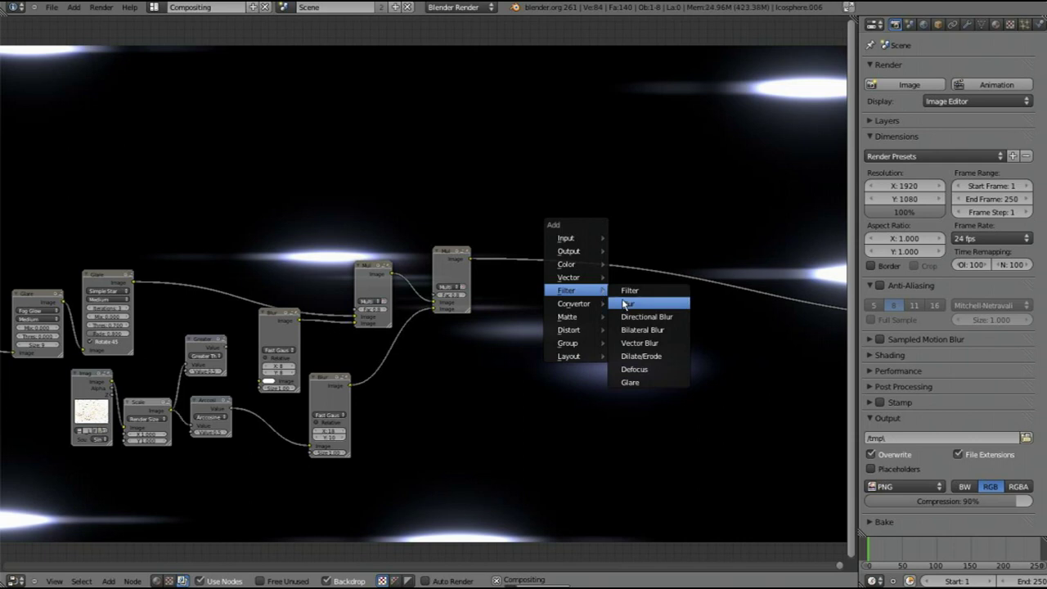
{"action": "mouse_move", "coordinate": [573, 265]}
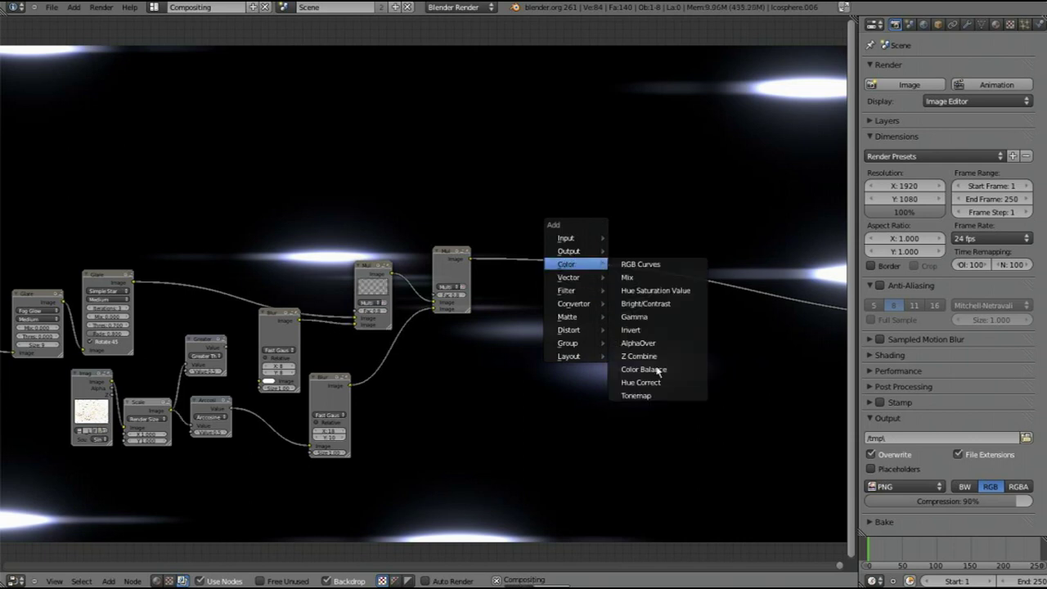
{"action": "left_click", "coordinate": [650, 369]}
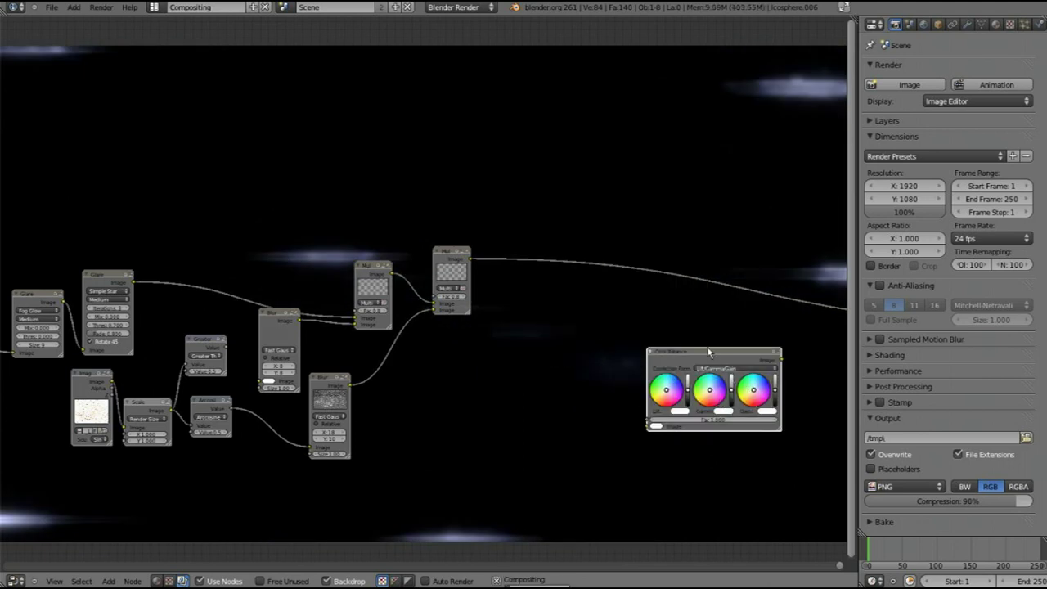
{"action": "left_click_drag", "start_coordinate": [698, 351], "coordinate": [579, 230]}
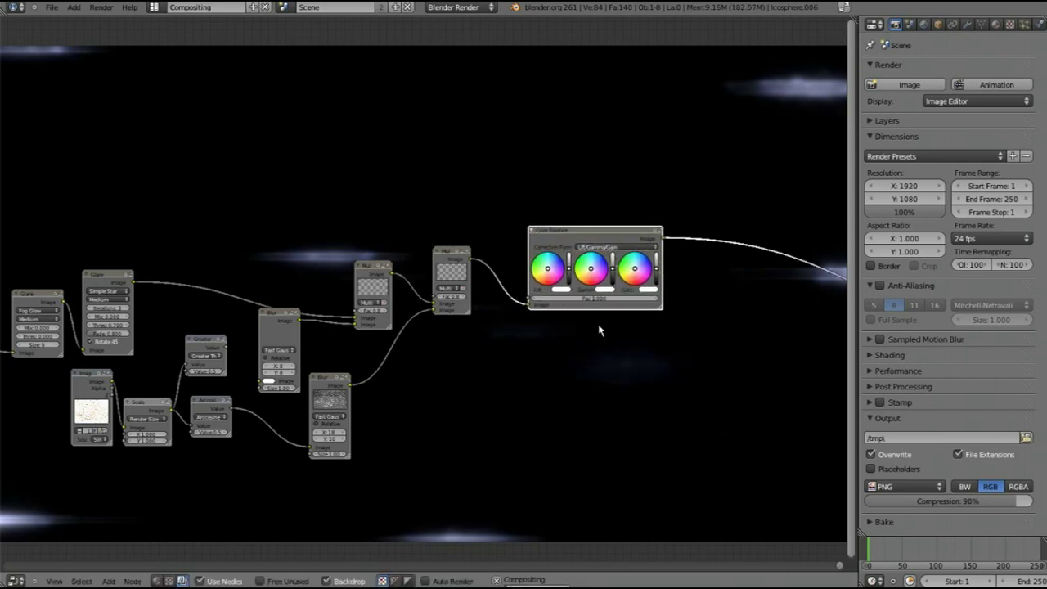
{"action": "scroll", "coordinate": [600, 327], "scroll_direction": "up", "scroll_amount": 2}
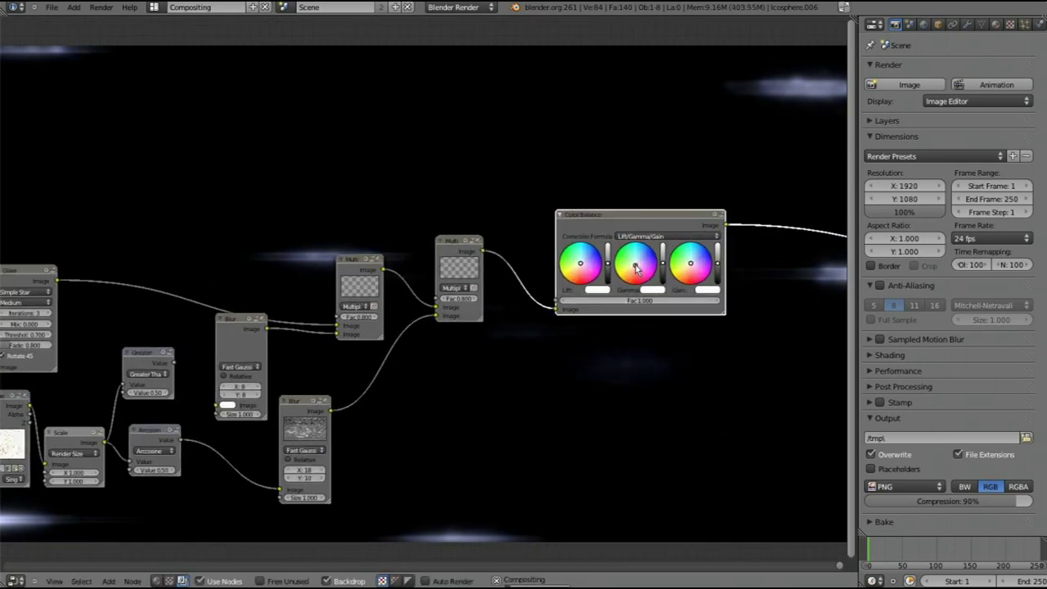
{"action": "left_click_drag", "start_coordinate": [637, 270], "coordinate": [692, 275]}
Step: Insert a Lens Distortion node on the link after Color Balance
{"action": "scroll", "coordinate": [685, 328], "scroll_direction": "down", "scroll_amount": 2}
{"action": "middle_click_drag", "start_coordinate": [695, 346], "coordinate": [428, 417]}
{"action": "scroll", "coordinate": [434, 413], "scroll_direction": "down", "scroll_amount": 1}
{"action": "key", "text": "shift+a"}
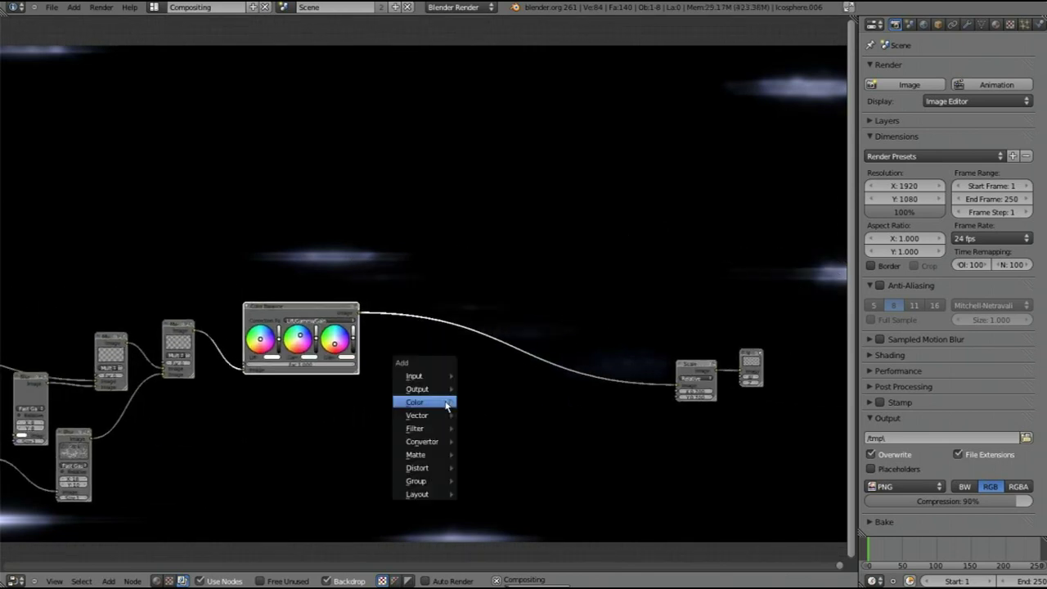
{"action": "mouse_move", "coordinate": [446, 403]}
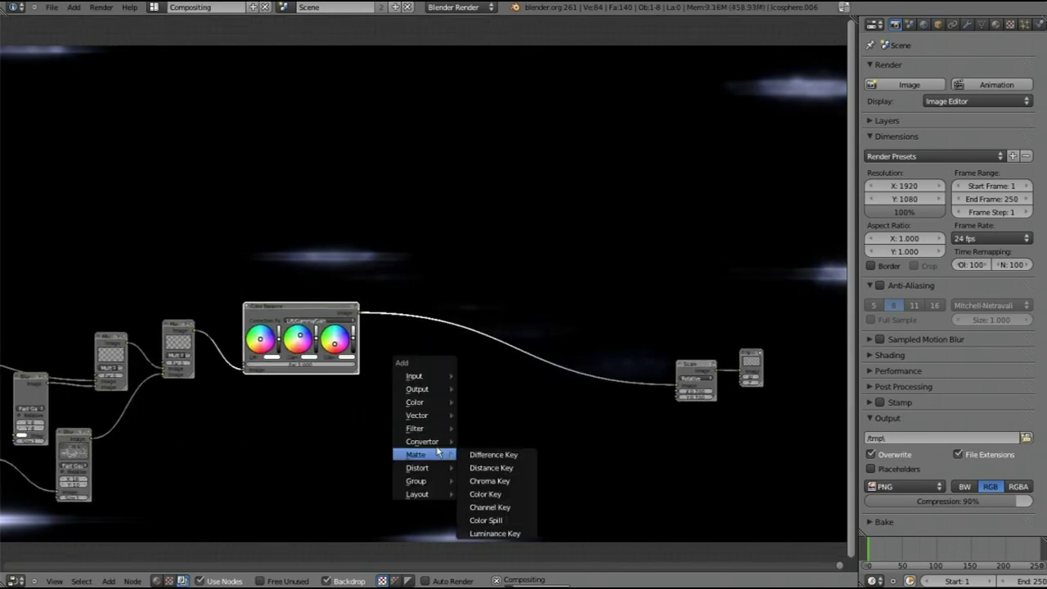
{"action": "mouse_move", "coordinate": [434, 468]}
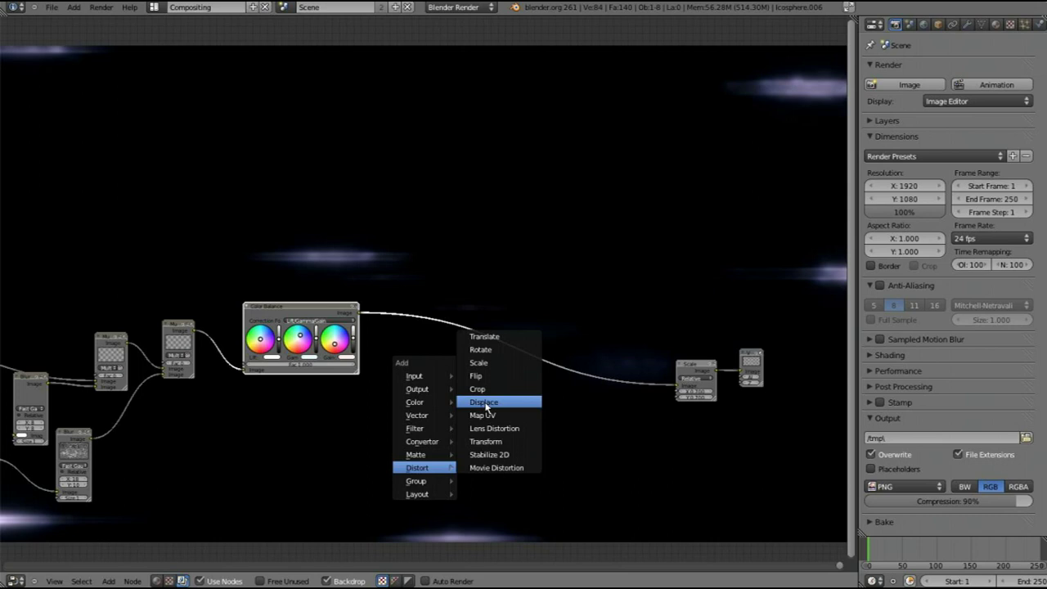
{"action": "left_click", "coordinate": [495, 428]}
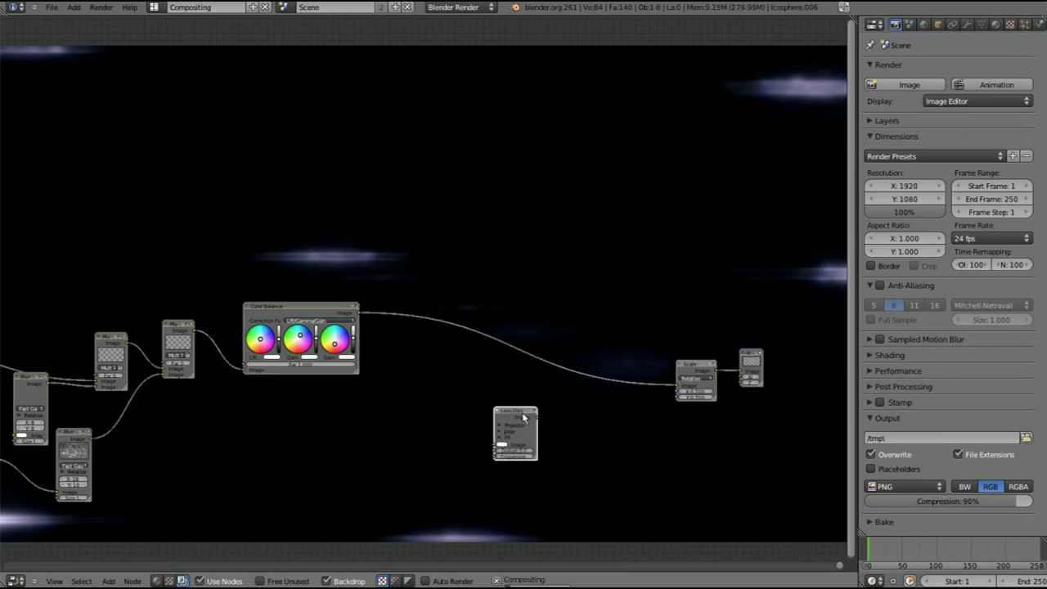
{"action": "left_click", "coordinate": [402, 169]}
Step: Set the Lens Distortion Dispersion to 0.03
{"action": "scroll", "coordinate": [493, 379], "scroll_direction": "up", "scroll_amount": 3}
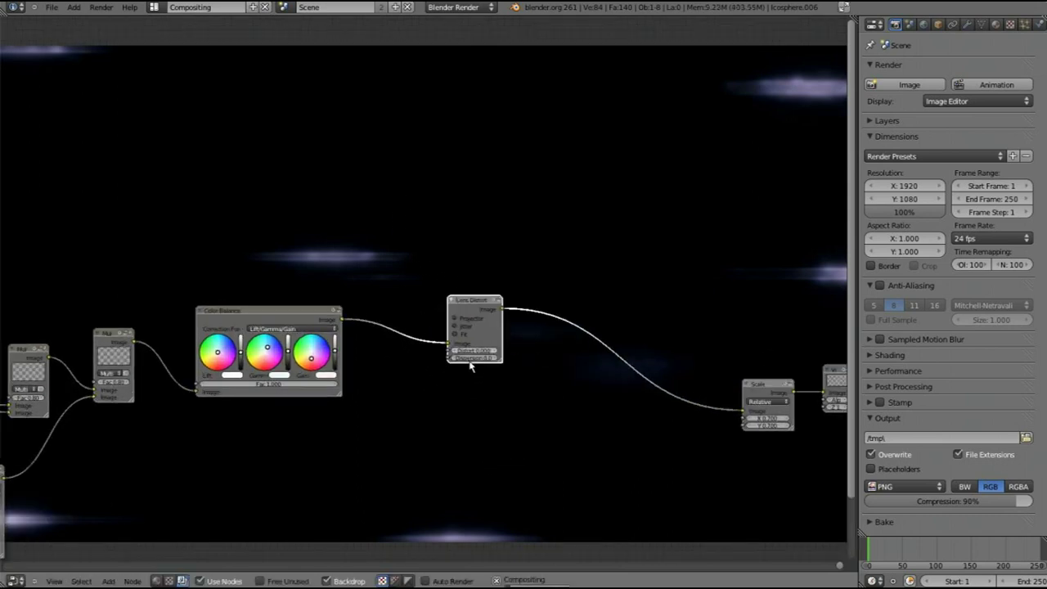
{"action": "left_click", "coordinate": [494, 378]}
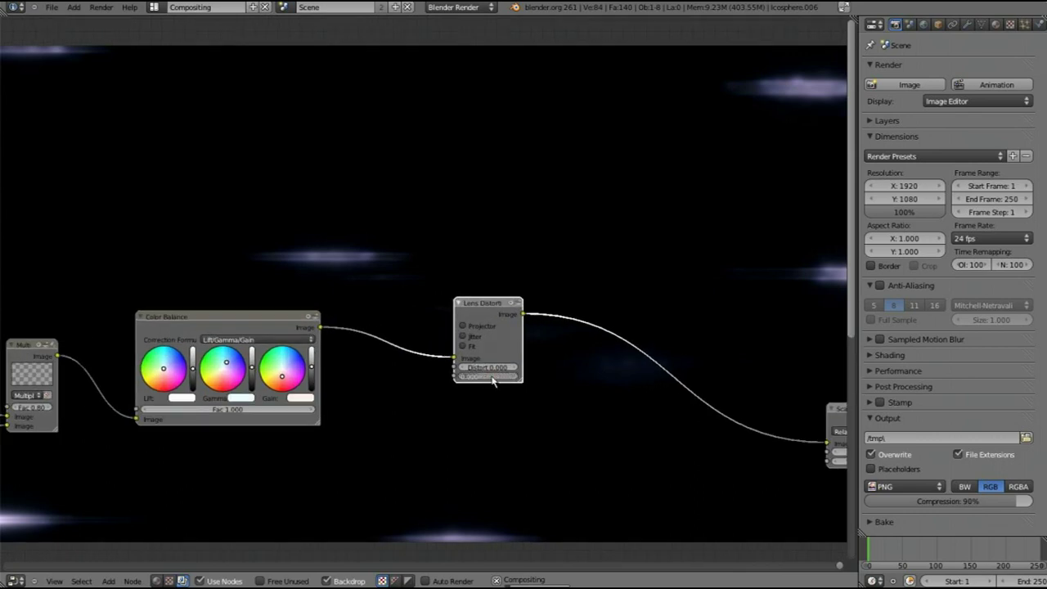
{"action": "key", "text": "Return"}
{"action": "scroll", "coordinate": [445, 322], "scroll_direction": "down", "scroll_amount": 1}
Step: Insert a Fog Glow Glare node between Lens Distortion and the Scale node
{"action": "left_click_drag", "start_coordinate": [473, 301], "coordinate": [400, 336]}
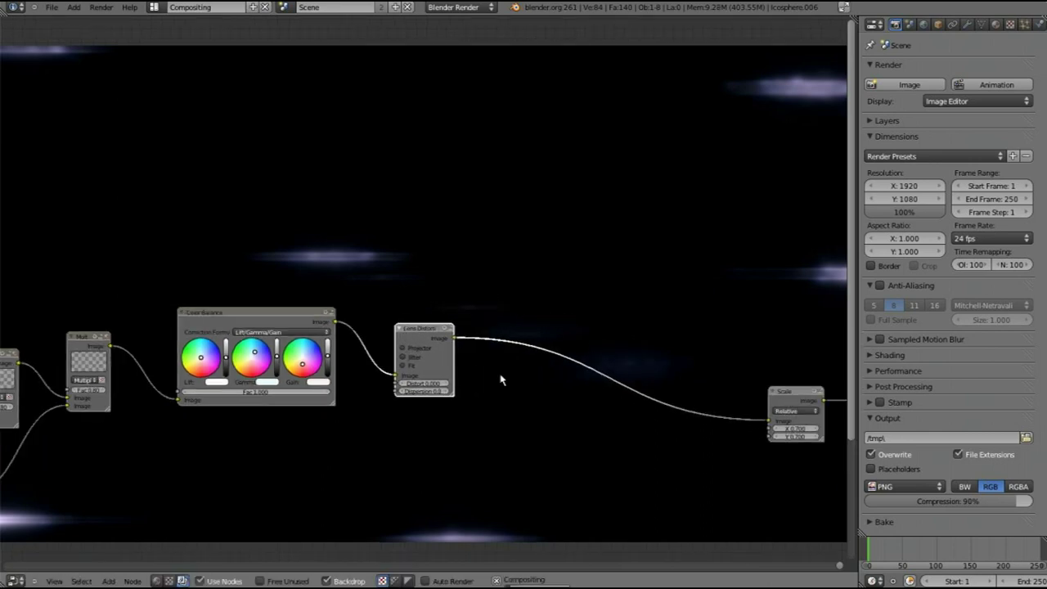
{"action": "key", "text": "shift+a"}
{"action": "mouse_move", "coordinate": [468, 323]}
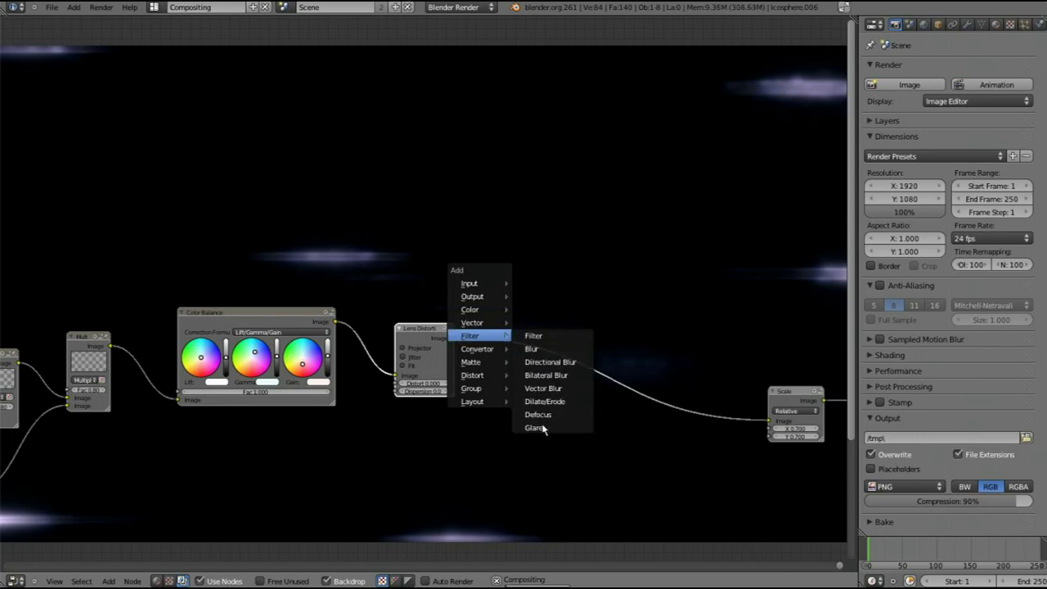
{"action": "left_click", "coordinate": [543, 426]}
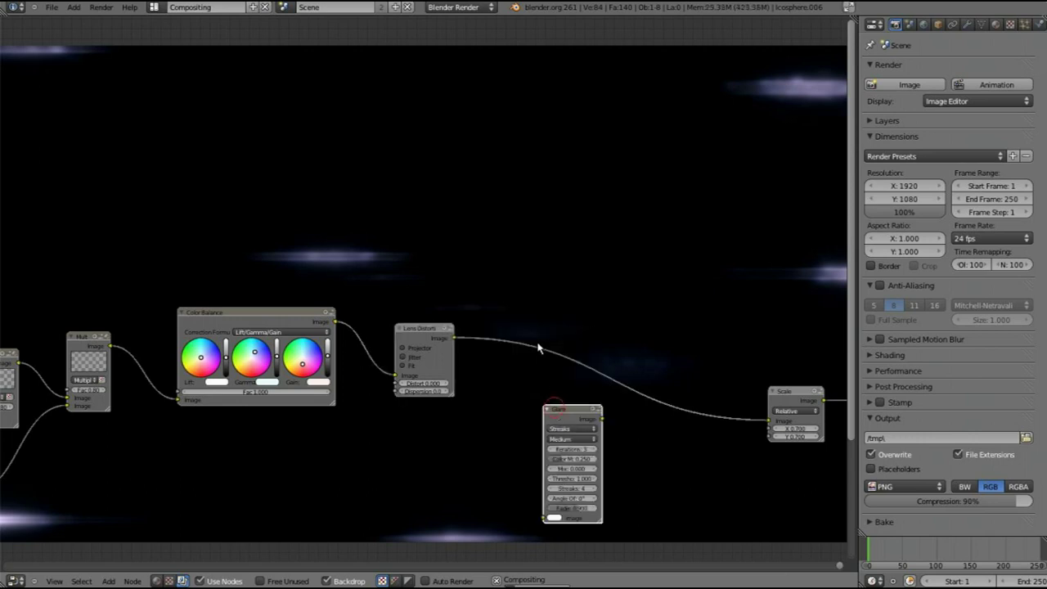
{"action": "left_click", "coordinate": [525, 250]}
{"action": "left_click", "coordinate": [560, 338]}
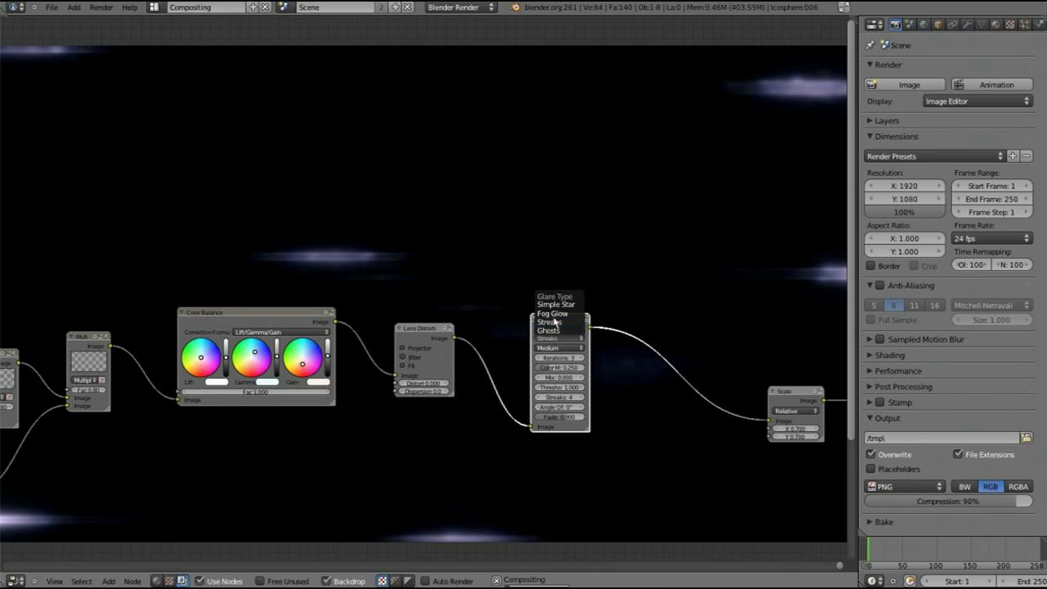
{"action": "left_click", "coordinate": [550, 316]}
Step: Set the Glare threshold to 0.5 and shift the node slightly left
{"action": "scroll", "coordinate": [589, 385], "scroll_direction": "up", "scroll_amount": 2}
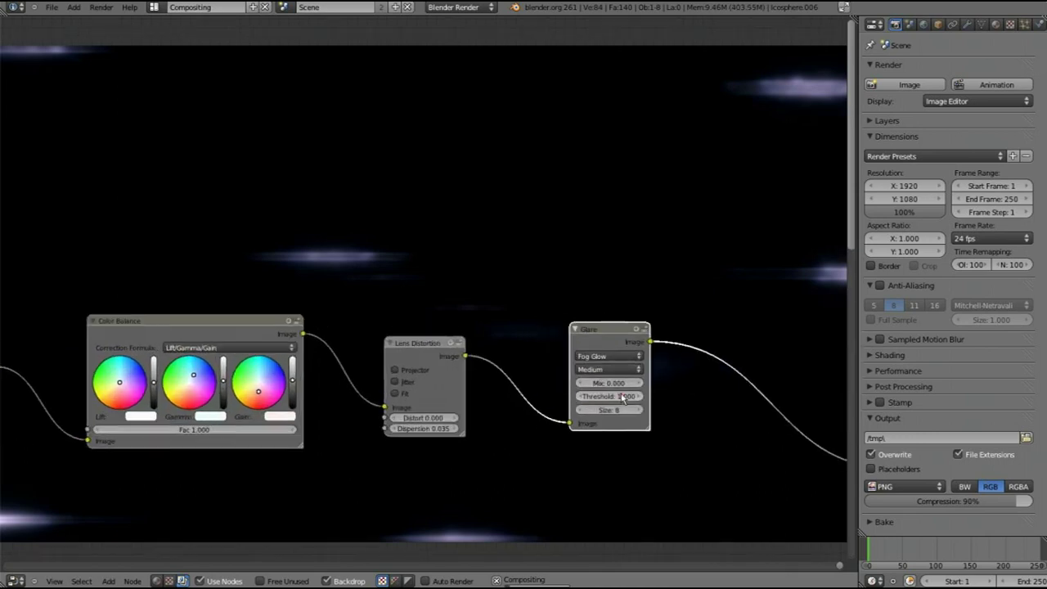
{"action": "left_click", "coordinate": [622, 399]}
{"action": "key", "text": "BackSpace"}
{"action": "type", "text": ".5"}
{"action": "key", "text": "Return"}
{"action": "left_click_drag", "start_coordinate": [573, 336], "coordinate": [499, 354]}
{"action": "scroll", "coordinate": [499, 354], "scroll_direction": "down", "scroll_amount": 2}
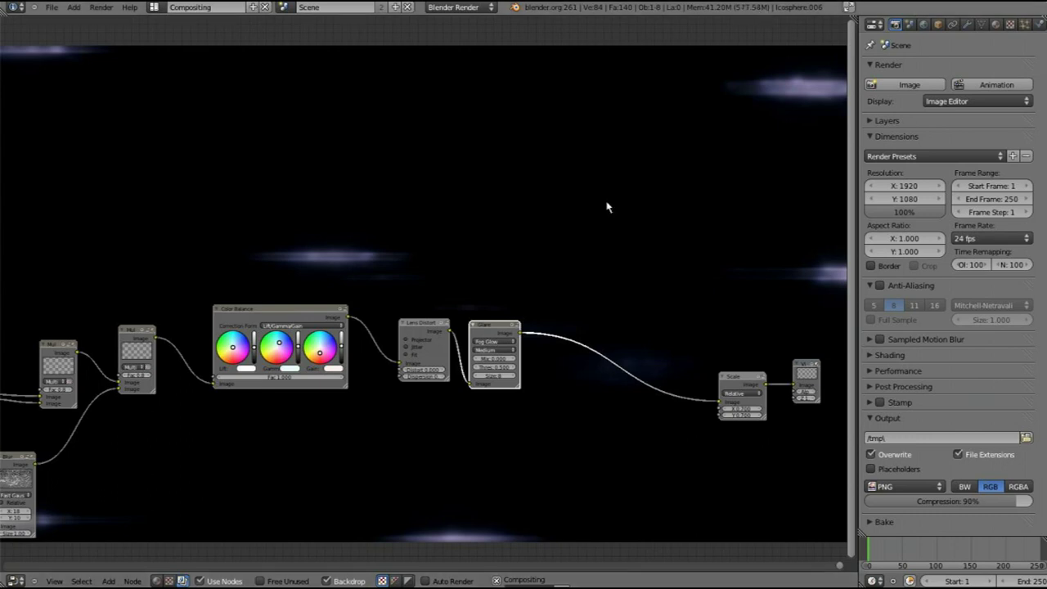
{"action": "scroll", "coordinate": [528, 243], "scroll_direction": "up", "scroll_amount": 3}
{"action": "scroll", "coordinate": [556, 322], "scroll_direction": "left", "scroll_amount": 3, "text": "ctrl"}
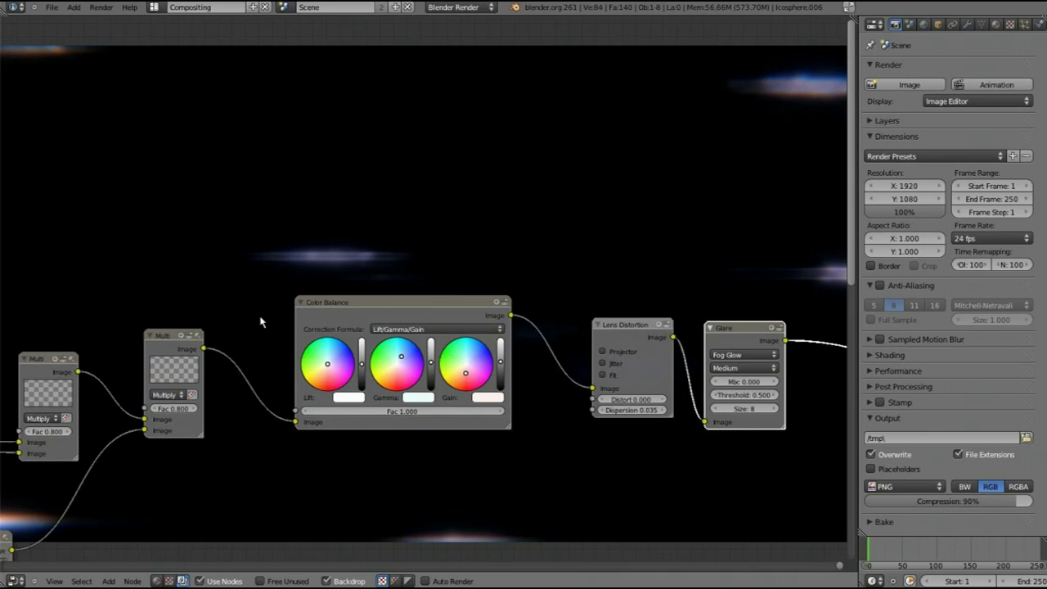
{"action": "scroll", "coordinate": [262, 321], "scroll_direction": "down", "scroll_amount": 3}
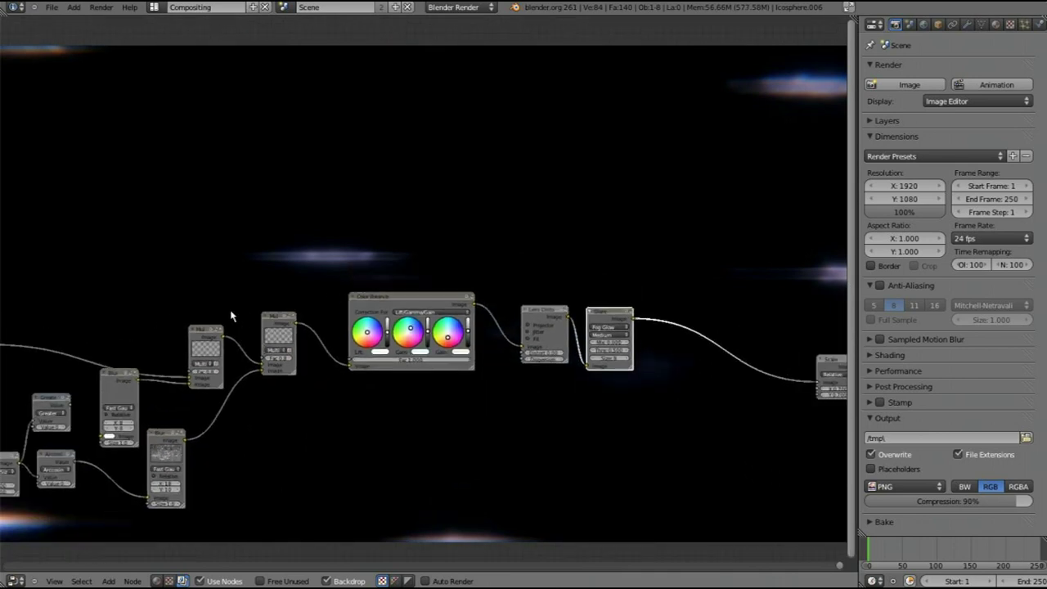
{"action": "scroll", "coordinate": [491, 306], "scroll_direction": "left", "scroll_amount": 5, "text": "ctrl"}
{"action": "scroll", "coordinate": [319, 306], "scroll_direction": "left", "scroll_amount": 1, "text": "ctrl"}
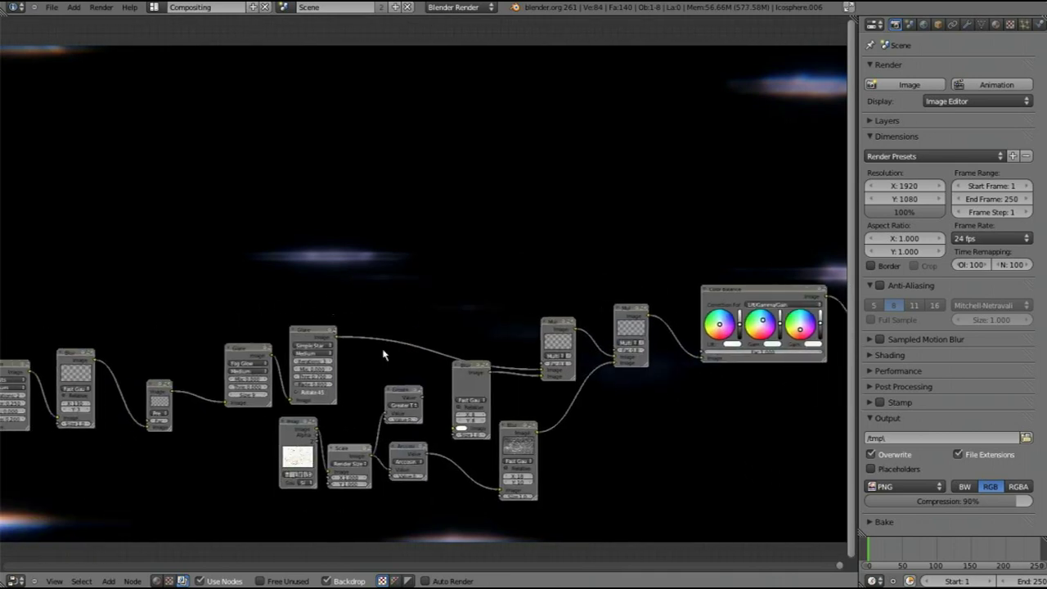
{"action": "scroll", "coordinate": [486, 362], "scroll_direction": "right", "scroll_amount": 10, "text": "ctrl"}
{"action": "scroll", "coordinate": [561, 304], "scroll_direction": "left", "scroll_amount": 1, "text": "ctrl"}
{"action": "scroll", "coordinate": [556, 309], "scroll_direction": "right", "scroll_amount": 1, "text": "ctrl"}
{"action": "scroll", "coordinate": [393, 354], "scroll_direction": "up", "scroll_amount": 2}
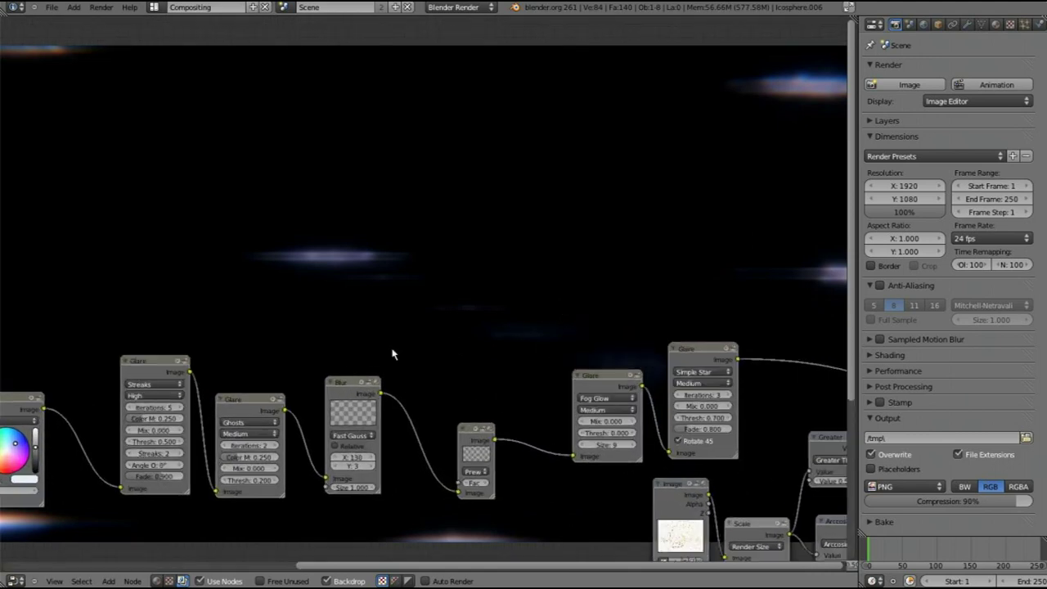
{"action": "middle_click_drag", "start_coordinate": [393, 353], "coordinate": [607, 297]}
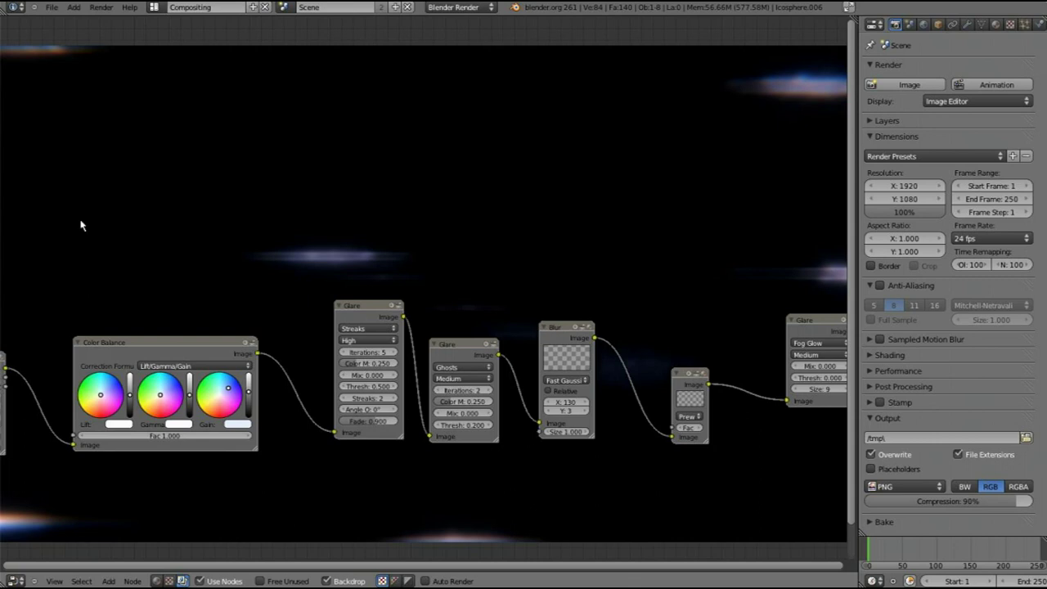
{"action": "middle_click_drag", "start_coordinate": [657, 245], "coordinate": [231, 200]}
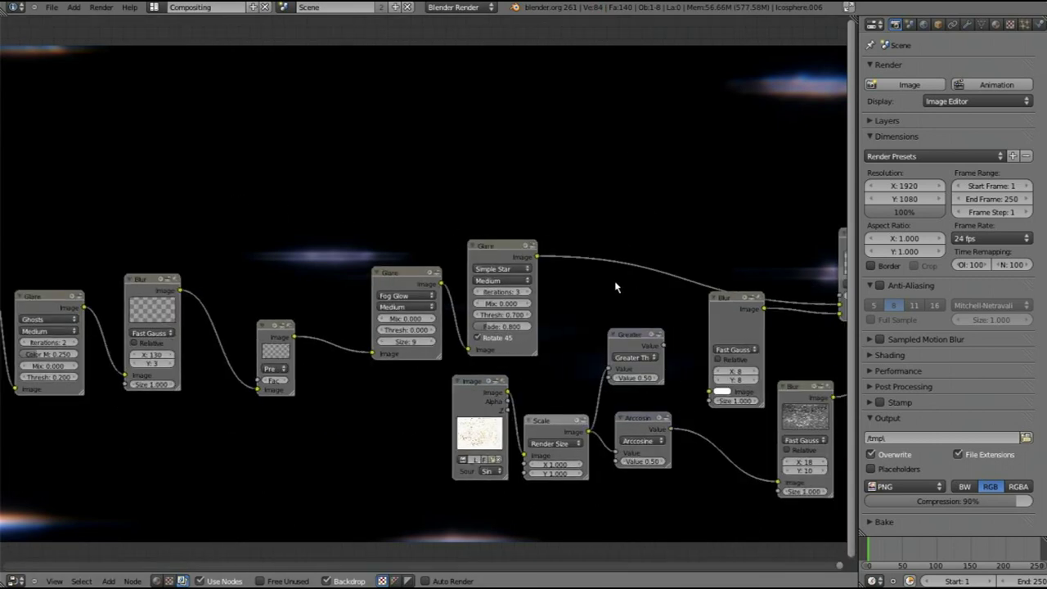
{"action": "middle_click_drag", "start_coordinate": [616, 285], "coordinate": [206, 286]}
{"action": "scroll", "coordinate": [206, 286], "scroll_direction": "down", "scroll_amount": 3}
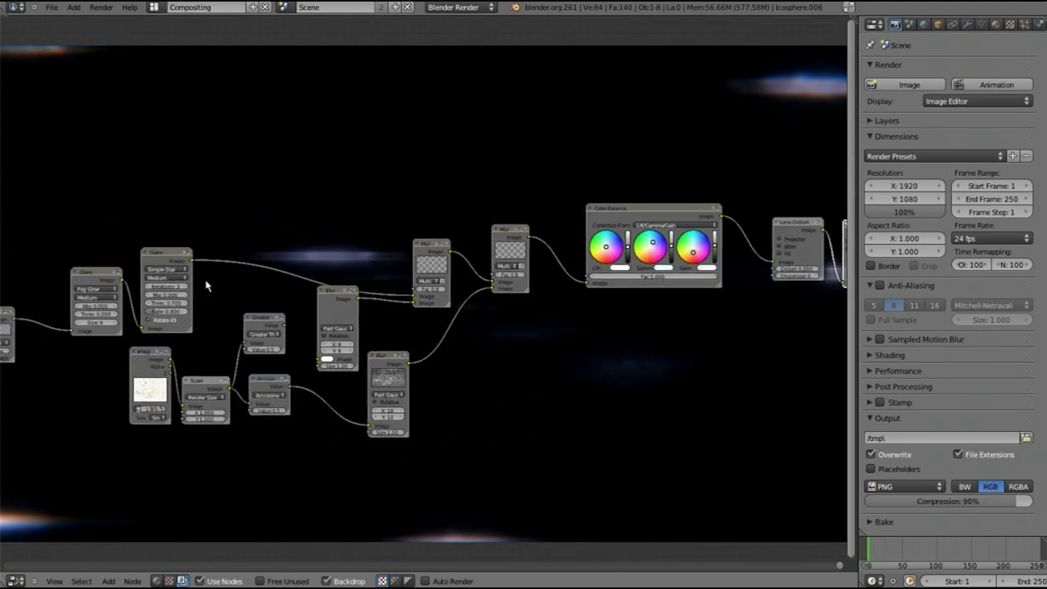
{"action": "middle_click_drag", "start_coordinate": [163, 374], "coordinate": [659, 379]}
{"action": "scroll", "coordinate": [386, 334], "scroll_direction": "up", "scroll_amount": 2}
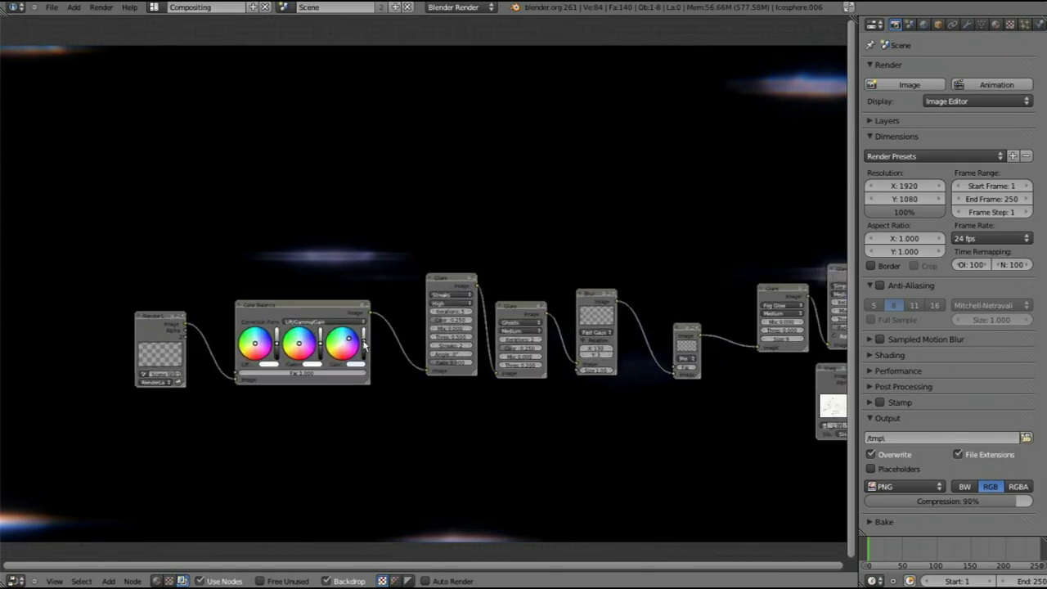
Step: Nudge the first Color Balance gain and re-enter the Lens Distortion Dispersion, typing 0.035
{"action": "left_click", "coordinate": [365, 344]}
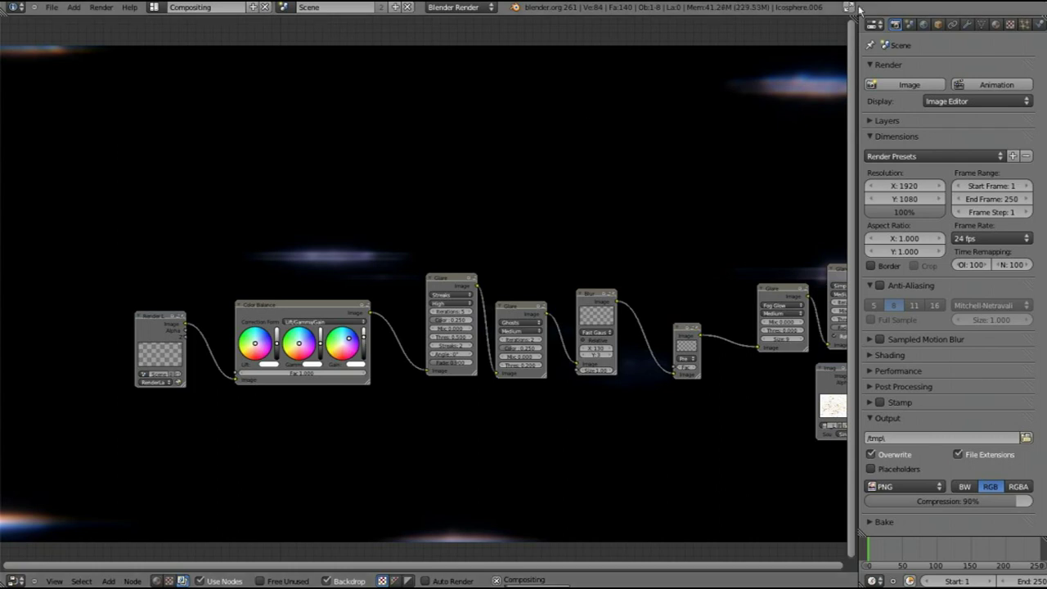
{"action": "scroll", "coordinate": [554, 191], "scroll_direction": "down", "scroll_amount": 3}
{"action": "middle_click_drag", "start_coordinate": [408, 237], "coordinate": [49, 123]}
{"action": "scroll", "coordinate": [438, 308], "scroll_direction": "up", "scroll_amount": 3}
{"action": "middle_click_drag", "start_coordinate": [587, 306], "coordinate": [250, 363]}
{"action": "scroll", "coordinate": [685, 362], "scroll_direction": "up", "scroll_amount": 3}
{"action": "middle_click_drag", "start_coordinate": [568, 394], "coordinate": [364, 524]}
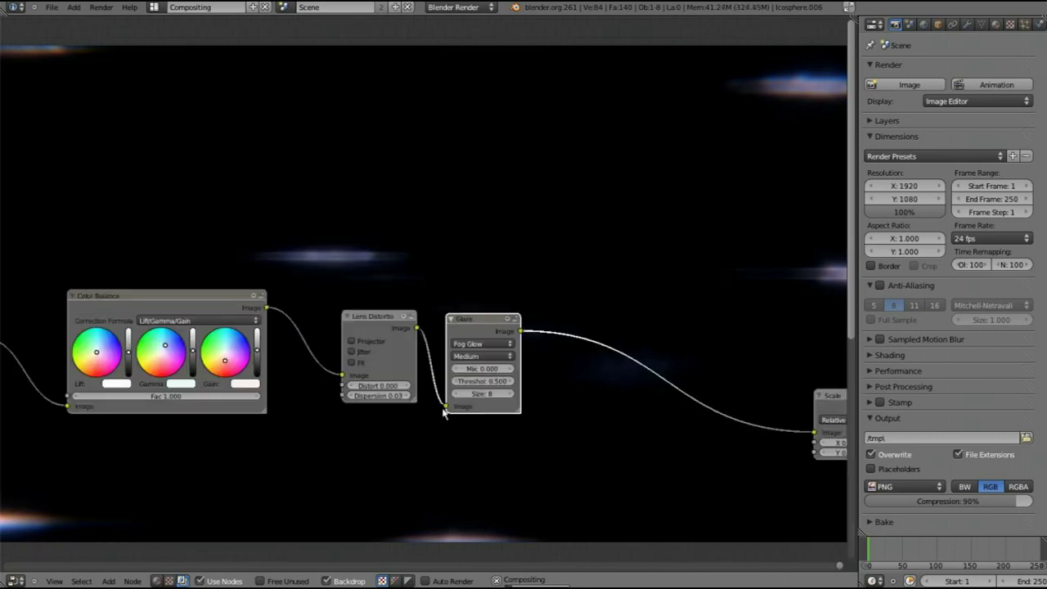
{"action": "left_click", "coordinate": [380, 395]}
{"action": "type", "text": "0.035"}
{"action": "key", "text": "Escape"}
Step: Tweak the Color Balance node's Gain colour wheel to re-render the flare
{"action": "scroll", "coordinate": [541, 414], "scroll_direction": "down", "scroll_amount": 4}
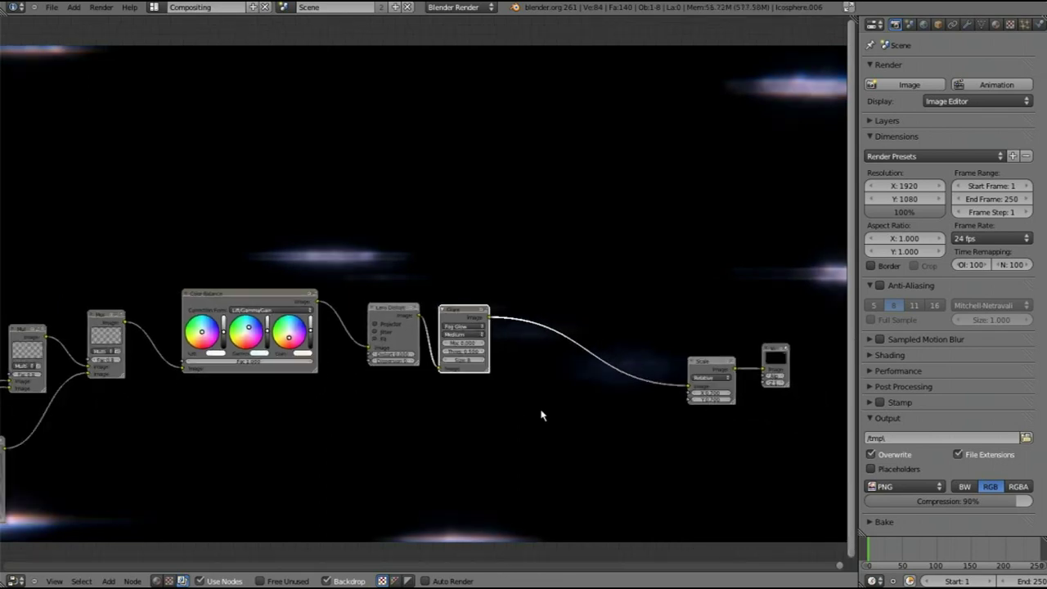
{"action": "scroll", "coordinate": [540, 414], "scroll_direction": "down", "scroll_amount": 2}
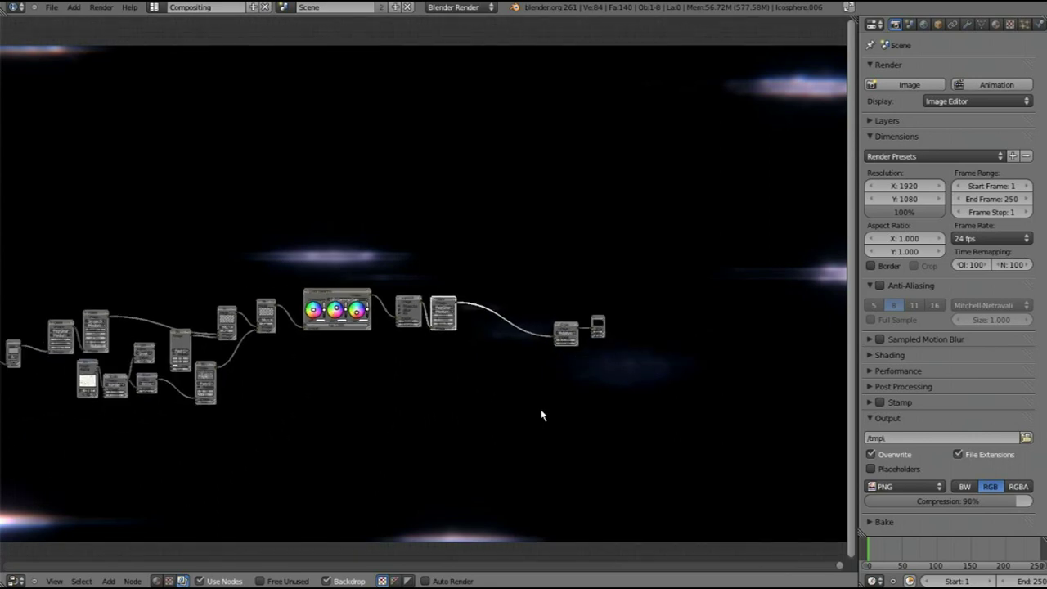
{"action": "scroll", "coordinate": [311, 355], "scroll_direction": "up", "scroll_amount": 2}
{"action": "scroll", "coordinate": [311, 355], "scroll_direction": "up", "scroll_amount": 3}
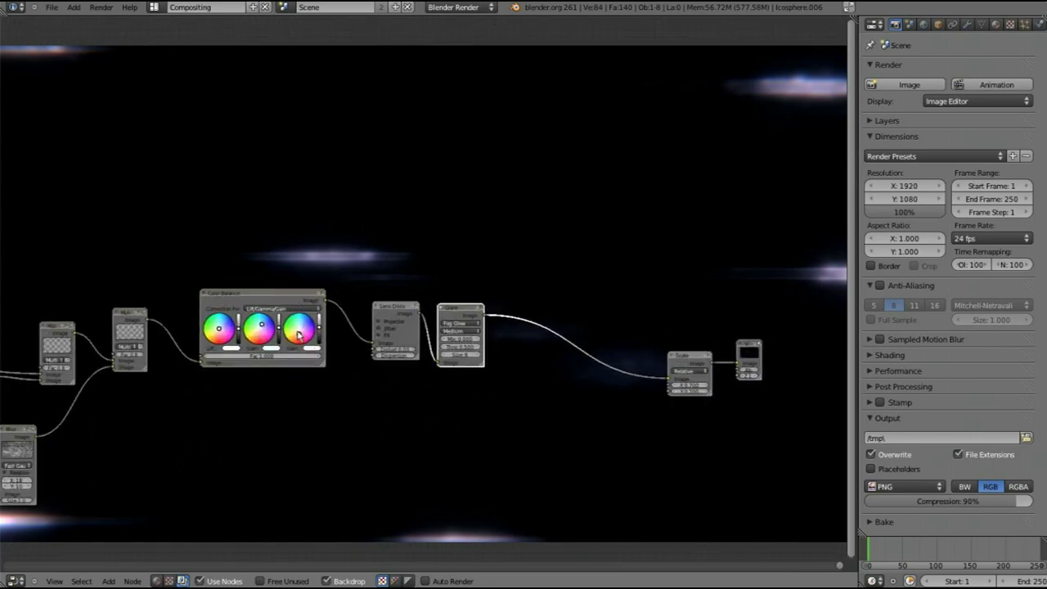
{"action": "left_click", "coordinate": [300, 336]}
{"action": "scroll", "coordinate": [282, 364], "scroll_direction": "up", "scroll_amount": 2}
{"action": "middle_click_drag", "start_coordinate": [407, 398], "coordinate": [540, 403]}
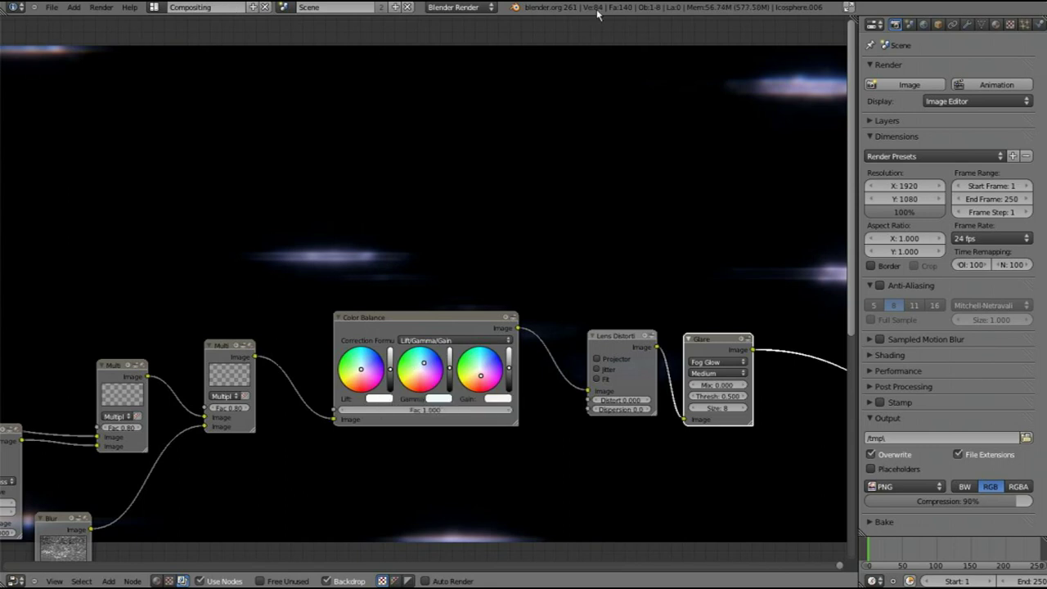
Step: Link the Greater Than Value output into the adjacent Blur node and nudge it slightly
{"action": "scroll", "coordinate": [395, 280], "scroll_direction": "down", "scroll_amount": 1}
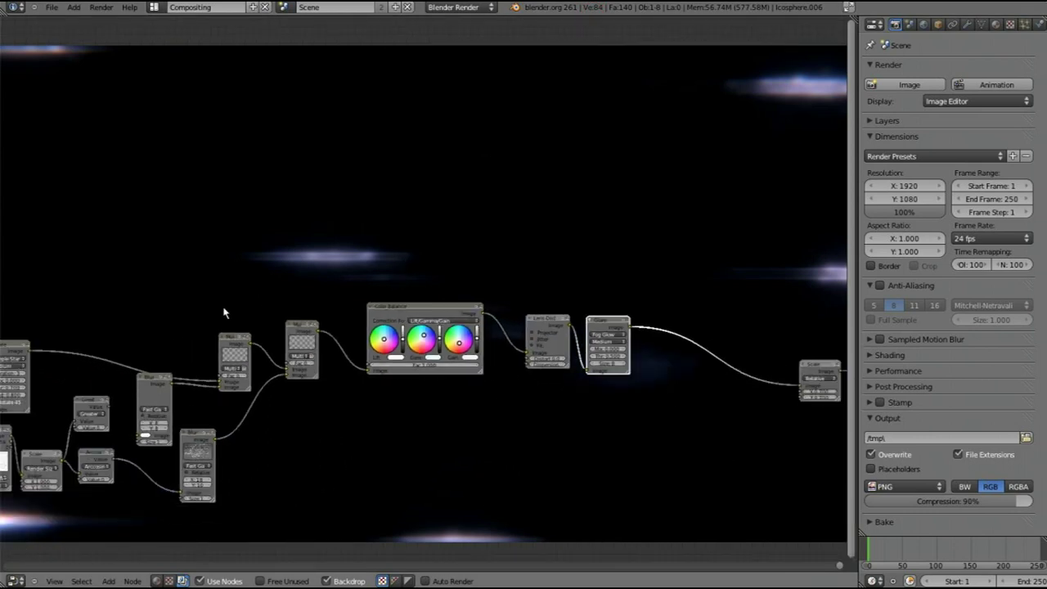
{"action": "middle_click_drag", "start_coordinate": [224, 313], "coordinate": [410, 235]}
{"action": "middle_click_drag", "start_coordinate": [12, 290], "coordinate": [351, 290]}
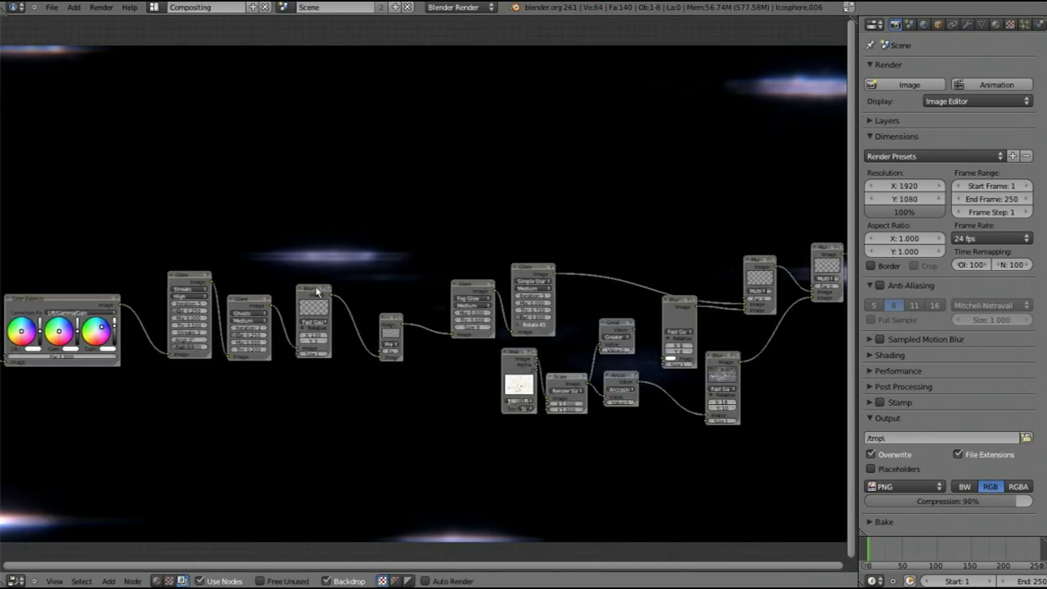
{"action": "middle_click_drag", "start_coordinate": [797, 268], "coordinate": [540, 225]}
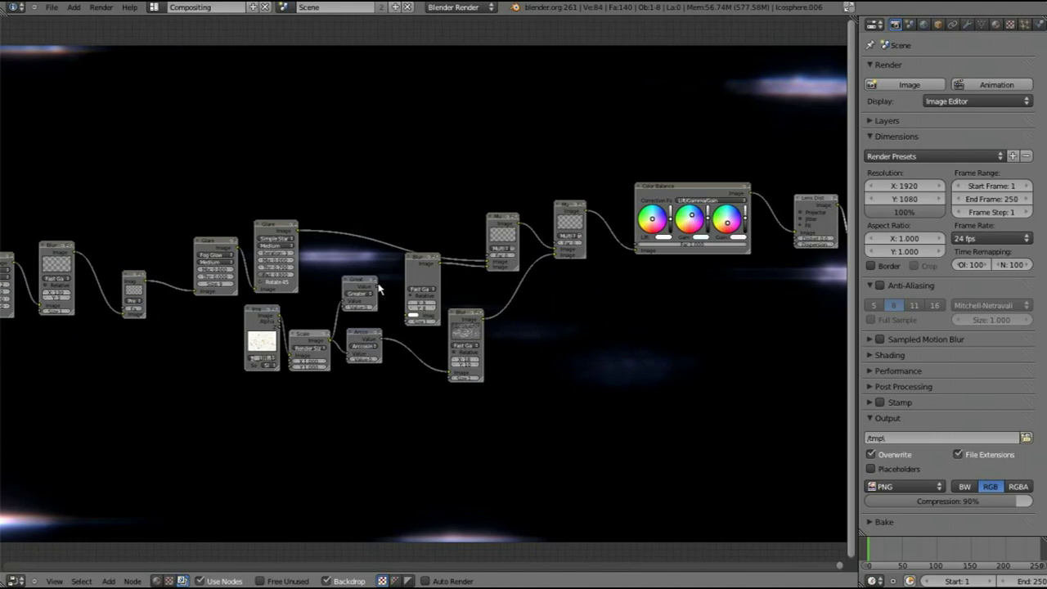
{"action": "left_click_drag", "start_coordinate": [378, 287], "coordinate": [407, 318]}
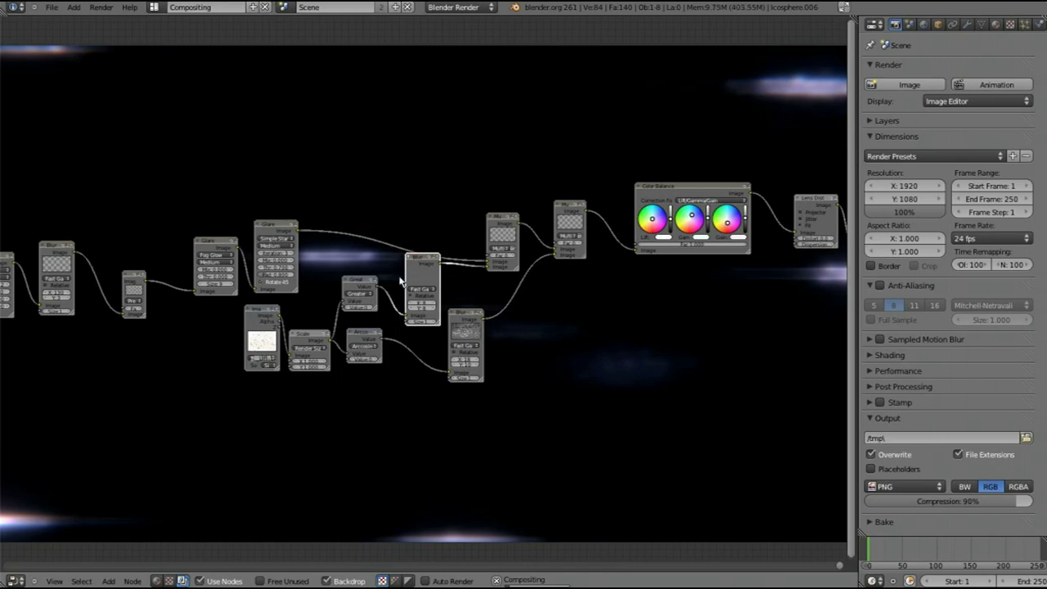
{"action": "left_click_drag", "start_coordinate": [409, 272], "coordinate": [400, 282]}
{"action": "scroll", "coordinate": [426, 307], "scroll_direction": "down", "scroll_amount": 3}
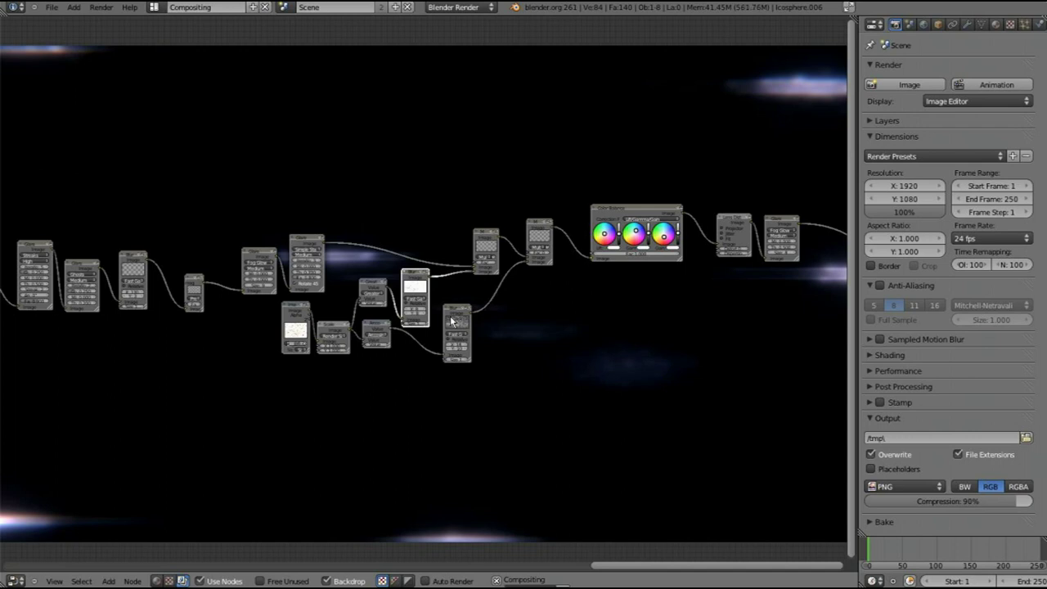
Step: Zoom out to view the whole node tree over the brighter lens-flare backdrop
{"action": "scroll", "coordinate": [452, 322], "scroll_direction": "down", "scroll_amount": 1}
{"action": "scroll", "coordinate": [452, 323], "scroll_direction": "down", "scroll_amount": 3}
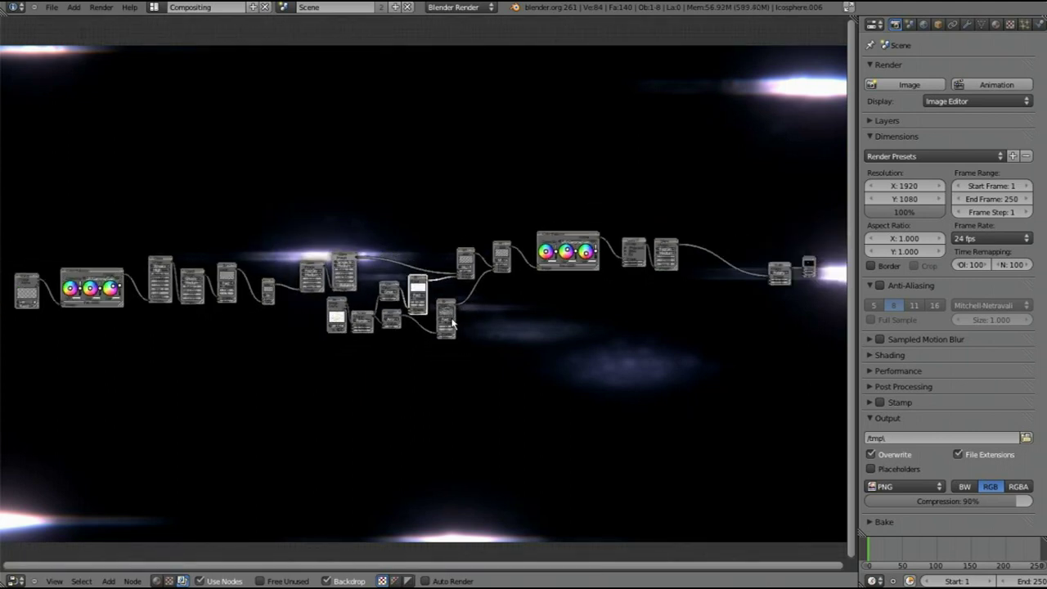
{"action": "scroll", "coordinate": [491, 405], "scroll_direction": "right", "scroll_amount": 5, "text": "ctrl"}
{"action": "scroll", "coordinate": [483, 407], "scroll_direction": "up", "scroll_amount": 4}
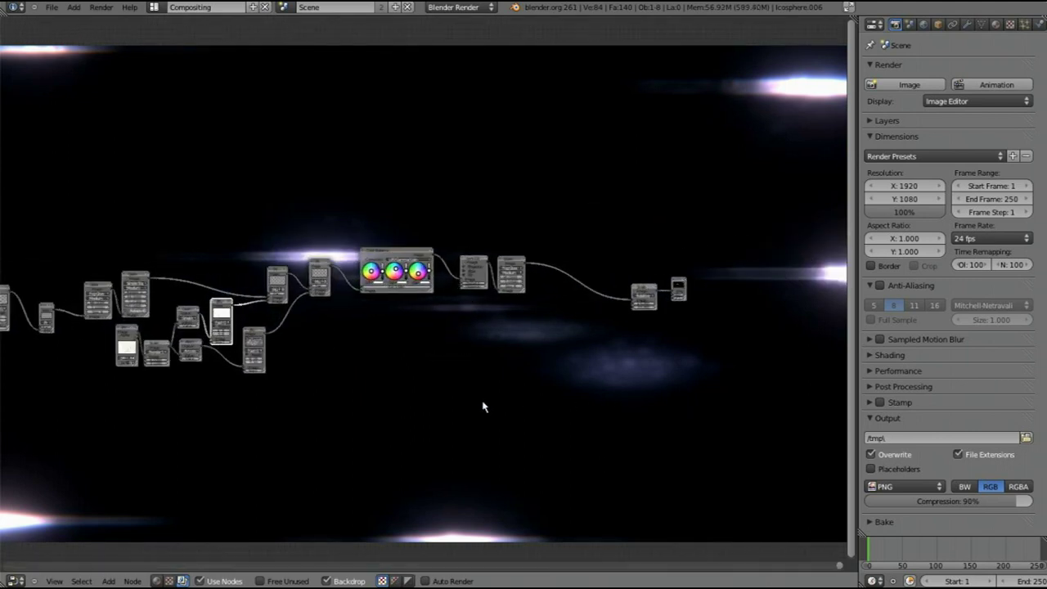
{"action": "scroll", "coordinate": [463, 401], "scroll_direction": "down", "scroll_amount": 6}
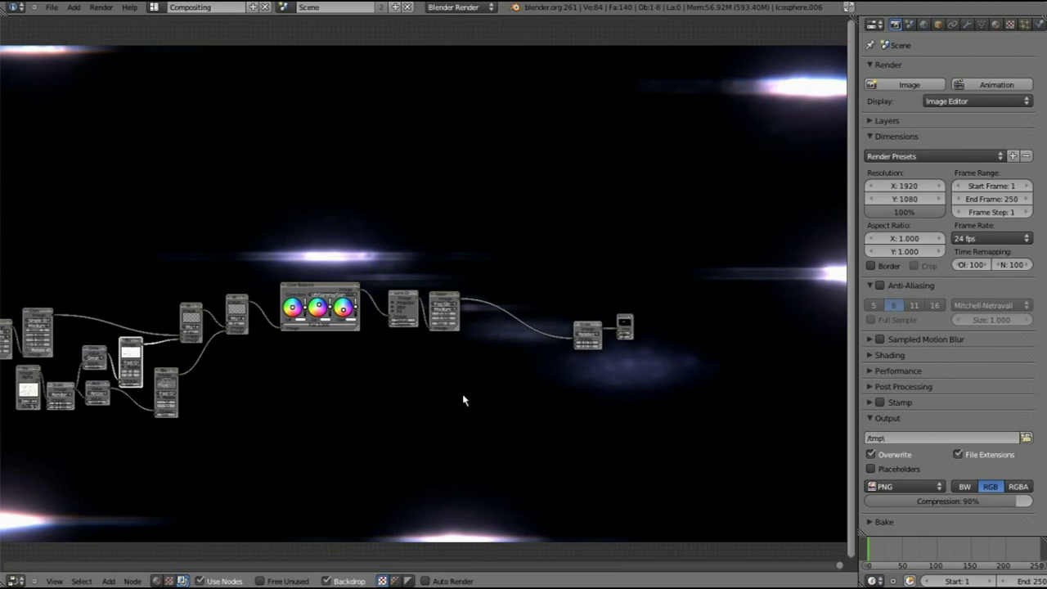
{"action": "scroll", "coordinate": [540, 378], "scroll_direction": "left", "scroll_amount": 6, "text": "ctrl"}
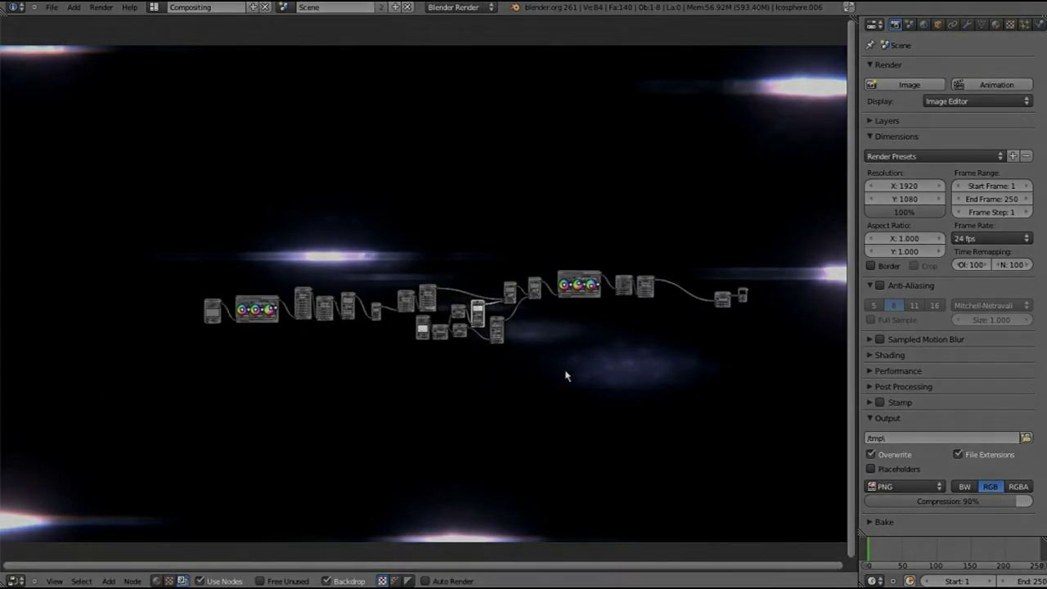